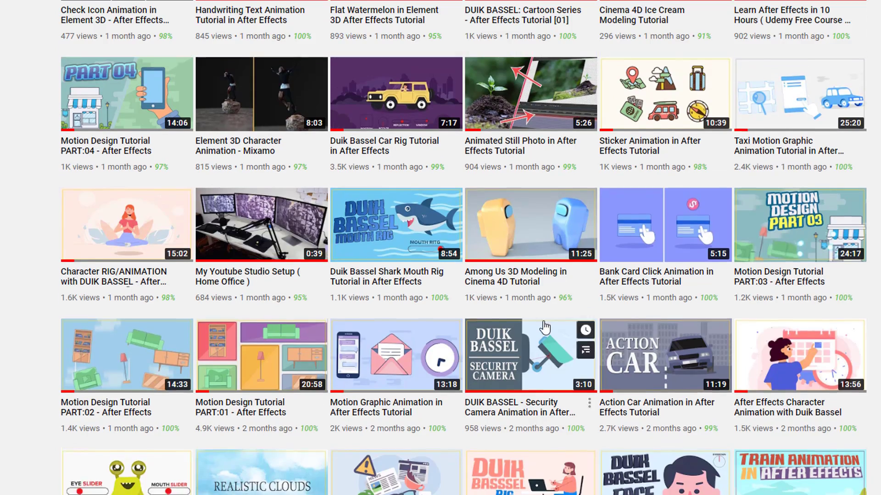
{"action": "scroll", "coordinate": [454, 288], "scroll_direction": "up", "scroll_amount": 4}
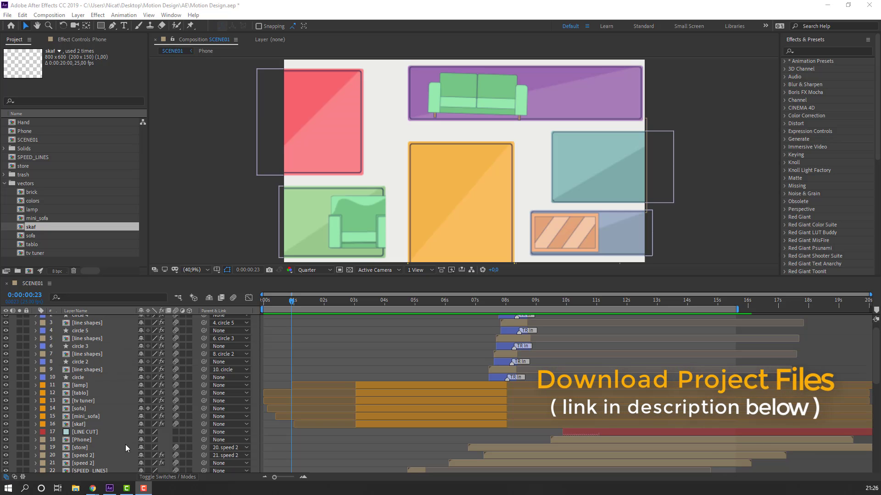
Open the Phone precomposition from its layer in the SCENE01 timeline
{"action": "scroll", "coordinate": [98, 407], "scroll_direction": "down", "scroll_amount": 1}
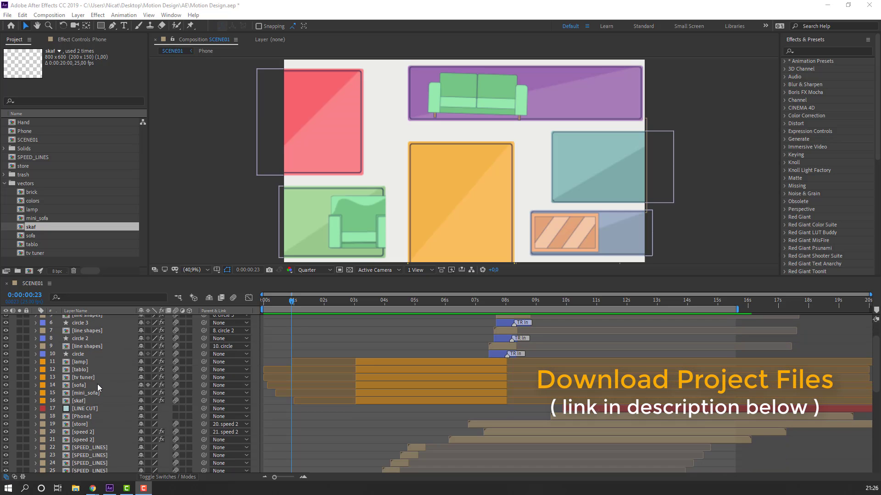
{"action": "left_click", "coordinate": [97, 417]}
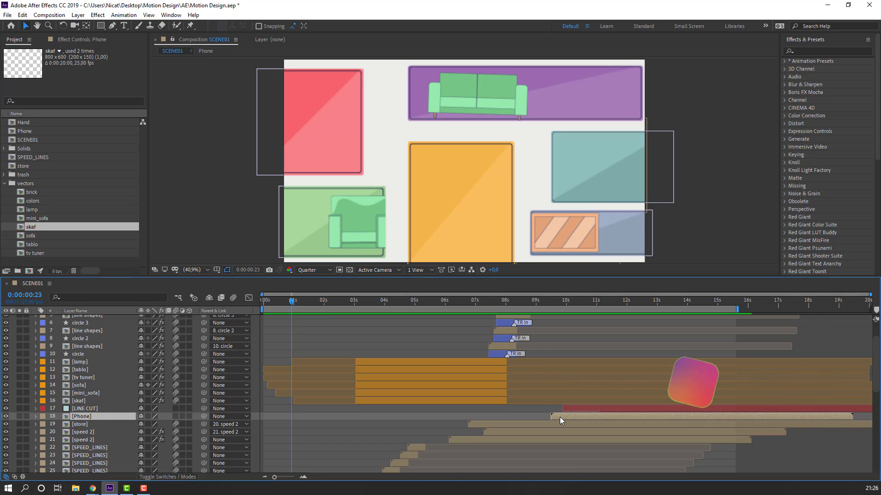
{"action": "double_click", "coordinate": [559, 417]}
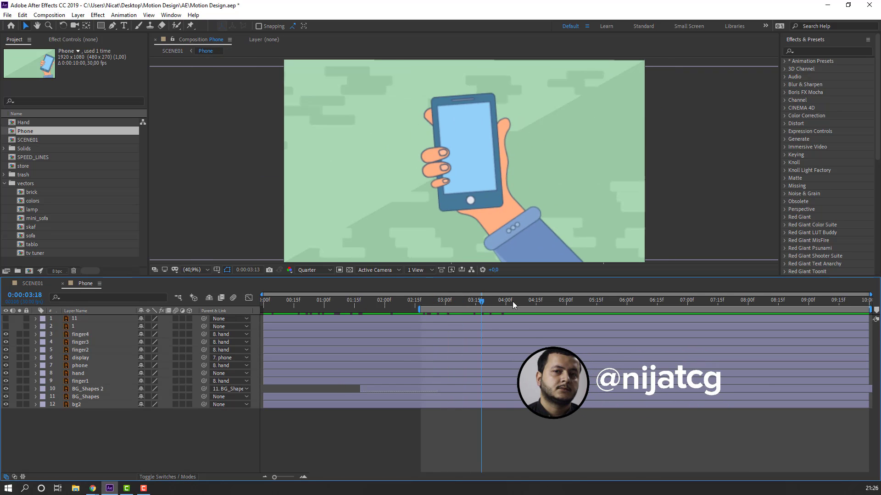
Add the lamp, mini_sofa, skaf, sofa, tablo and tv tuner compositions from the vectors folder above all layers of the Phone composition
{"action": "left_click", "coordinate": [46, 183]}
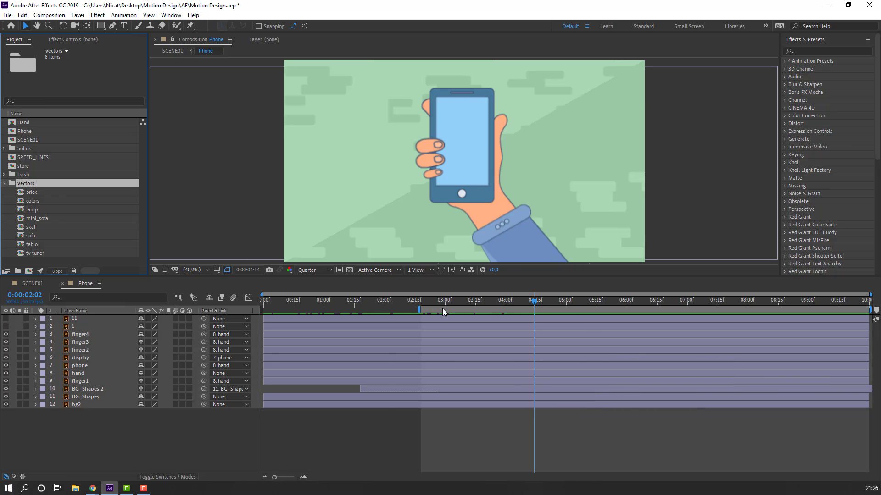
{"action": "left_click", "coordinate": [567, 305]}
{"action": "left_click", "coordinate": [571, 310]}
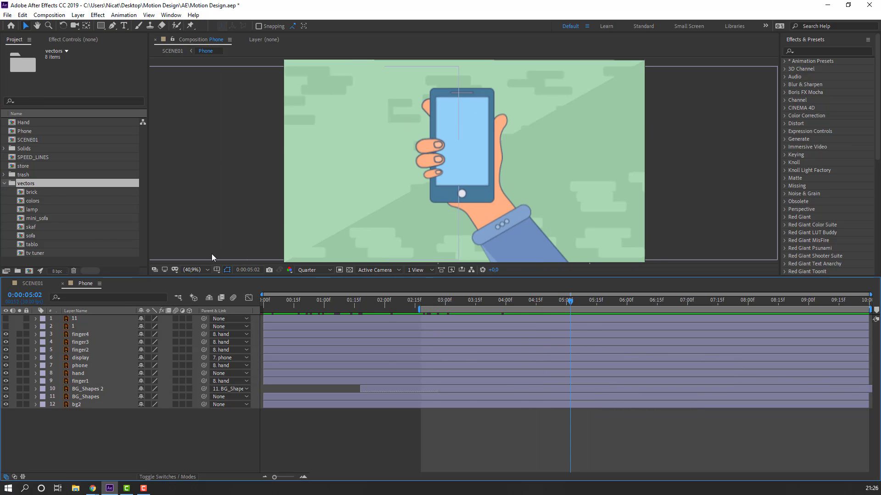
{"action": "left_click", "coordinate": [34, 211]}
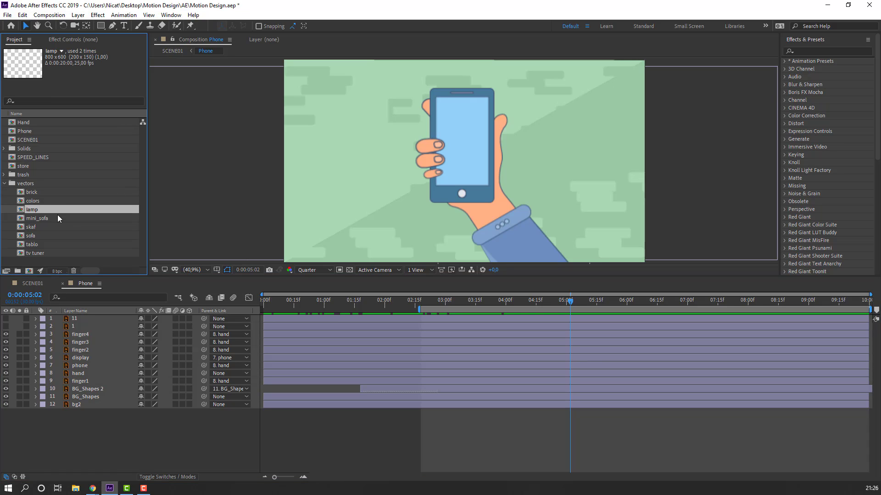
{"action": "left_click", "coordinate": [41, 219], "text": "shift"}
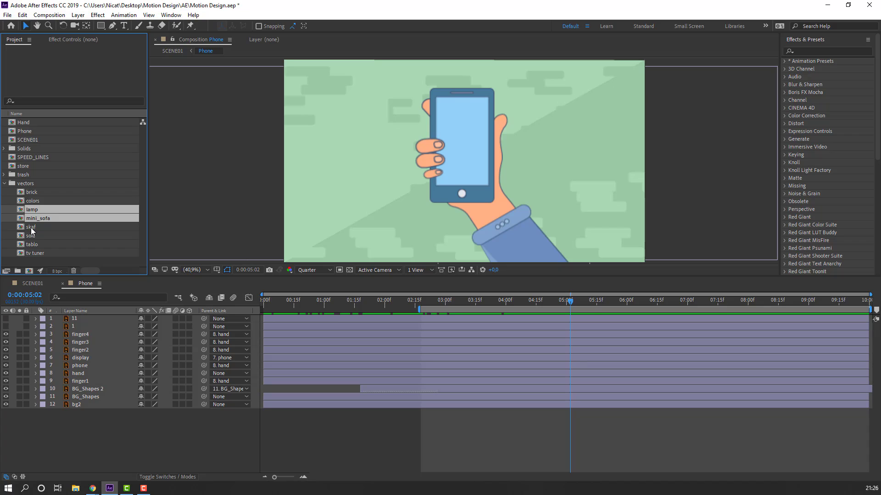
{"action": "left_click", "coordinate": [31, 227], "text": "shift"}
{"action": "left_click", "coordinate": [32, 237], "text": "shift"}
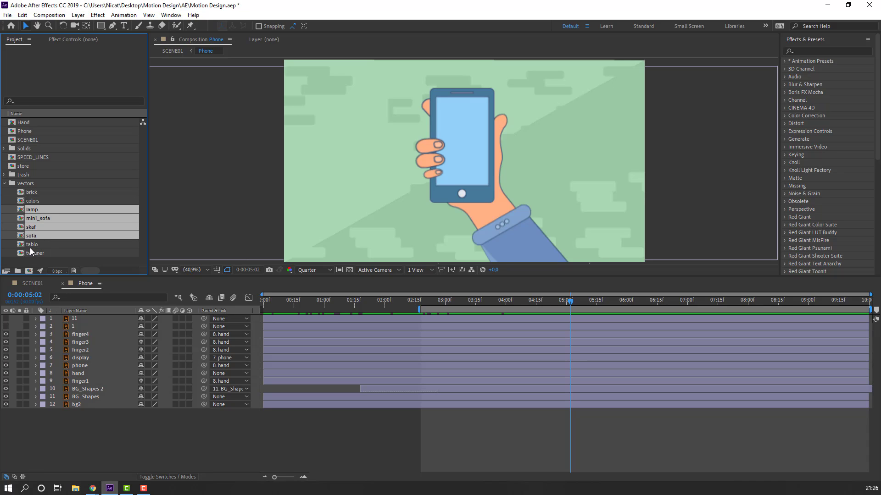
{"action": "left_click", "coordinate": [30, 246], "text": "shift"}
{"action": "left_click", "coordinate": [35, 255], "text": "shift"}
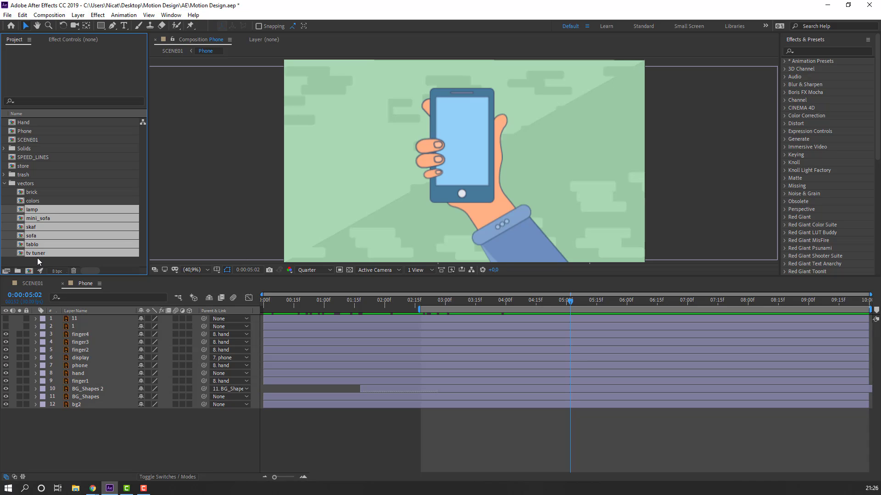
{"action": "left_click_drag", "start_coordinate": [38, 238], "coordinate": [89, 315]}
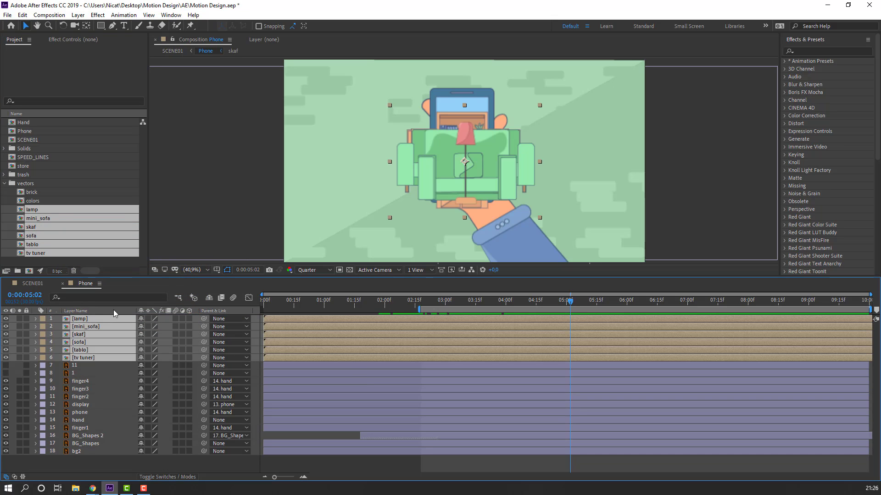
Pre-compose the six added furniture layers into a new composition named Mobile Objects
{"action": "right_click", "coordinate": [79, 331]}
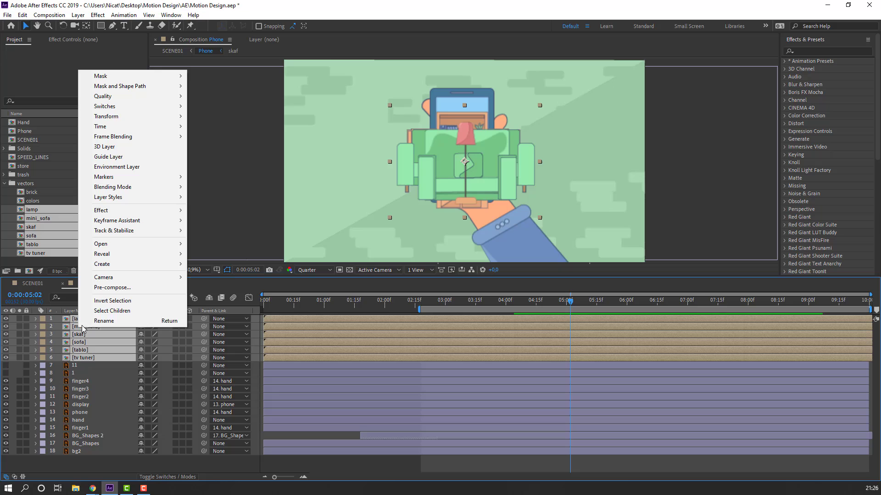
{"action": "left_click", "coordinate": [125, 290]}
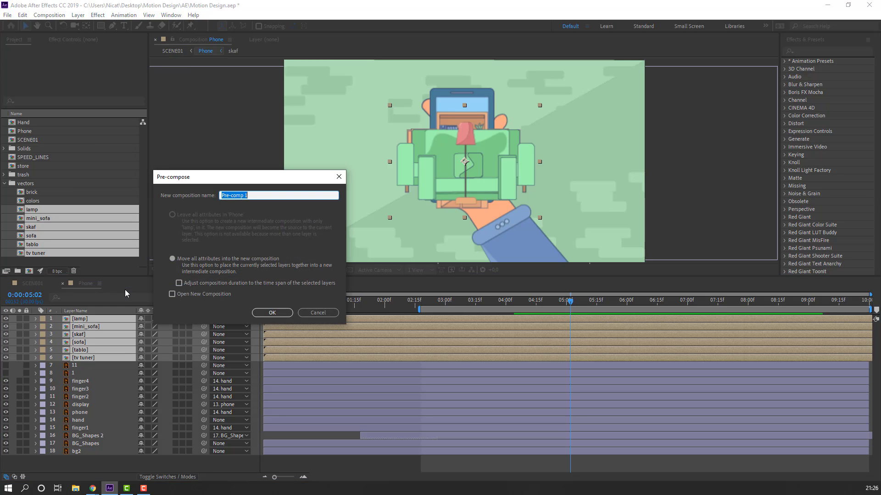
{"action": "type", "text": "Mobile Objects"}
{"action": "left_click", "coordinate": [273, 315]}
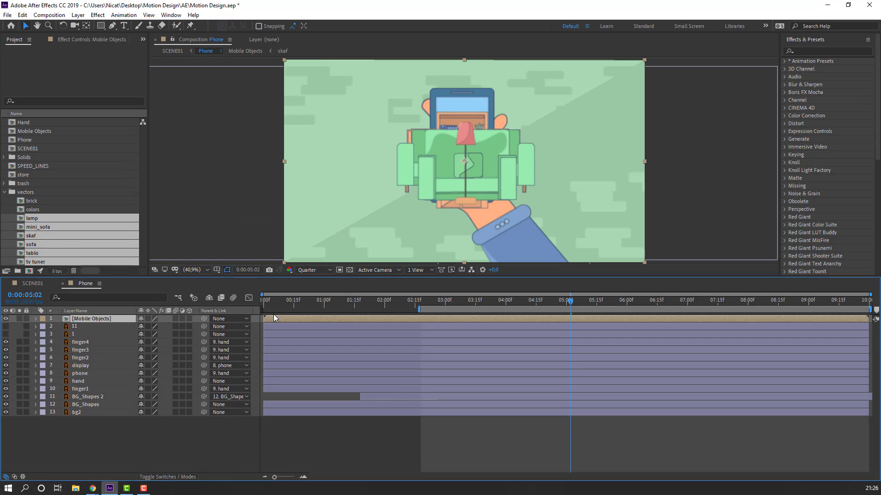
Open the Mobile Objects composition and trim it to a work area starting at 0:00:02:23
{"action": "double_click", "coordinate": [98, 318]}
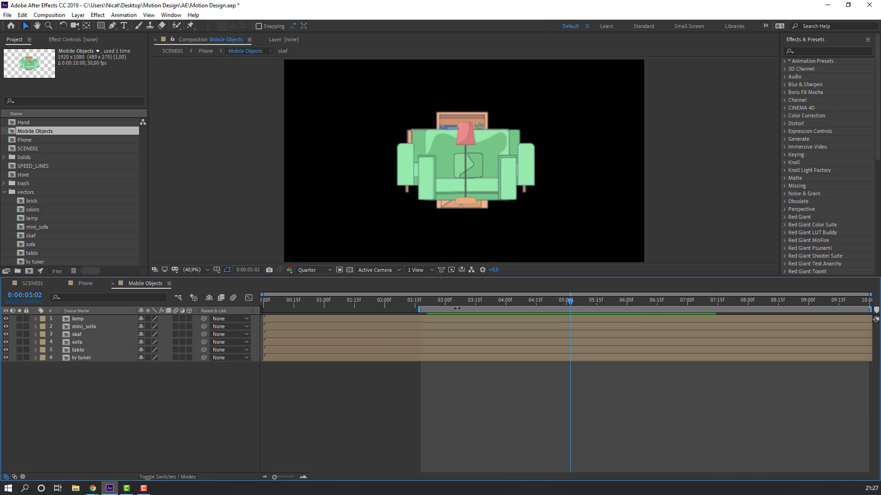
{"action": "left_click", "coordinate": [396, 302]}
{"action": "left_click_drag", "start_coordinate": [266, 301], "coordinate": [486, 311]}
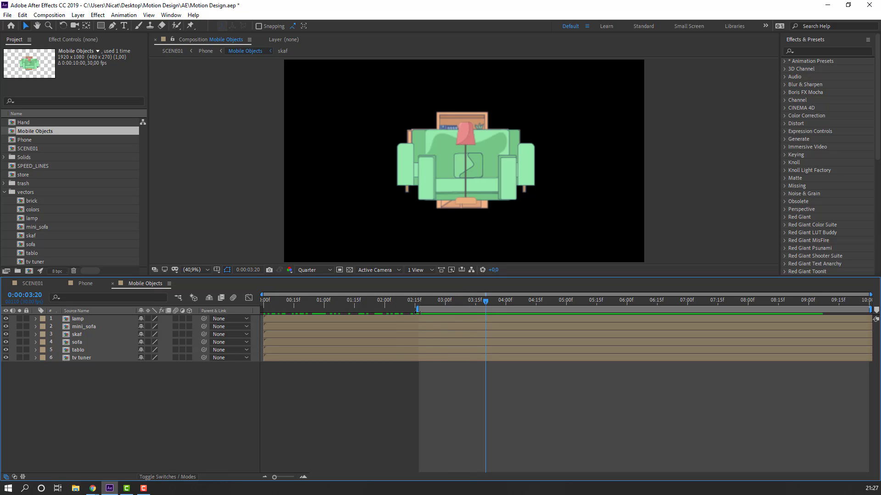
{"action": "left_click_drag", "start_coordinate": [370, 305], "coordinate": [460, 313]}
{"action": "right_click", "coordinate": [445, 306]}
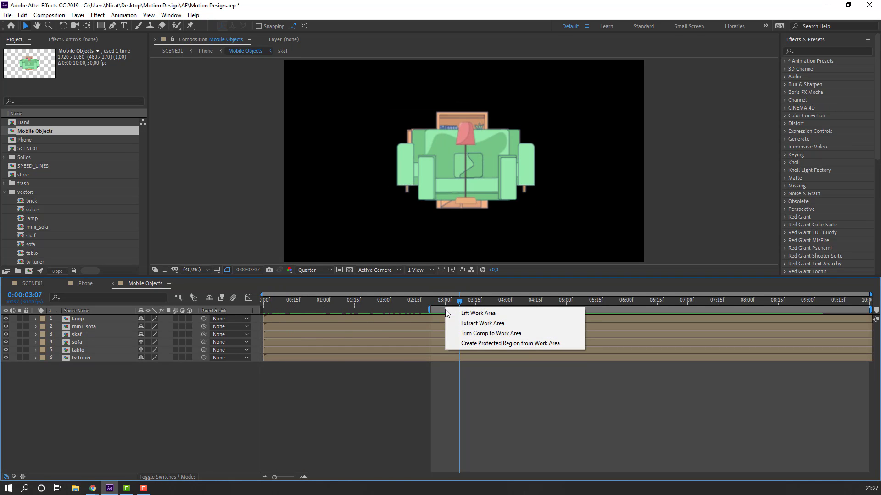
{"action": "left_click", "coordinate": [526, 334]}
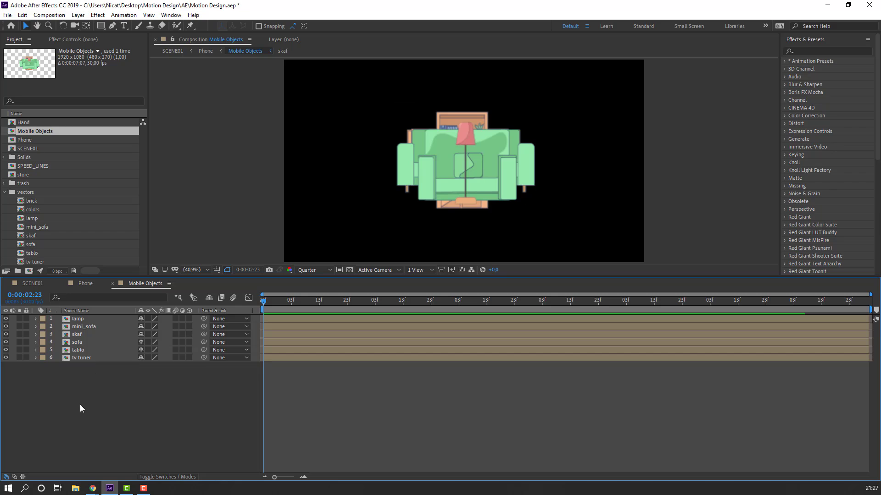
Scale all six furniture layers in Mobile Objects to 63%
{"action": "left_click_drag", "start_coordinate": [80, 405], "coordinate": [95, 320]}
{"action": "key", "text": "s"}
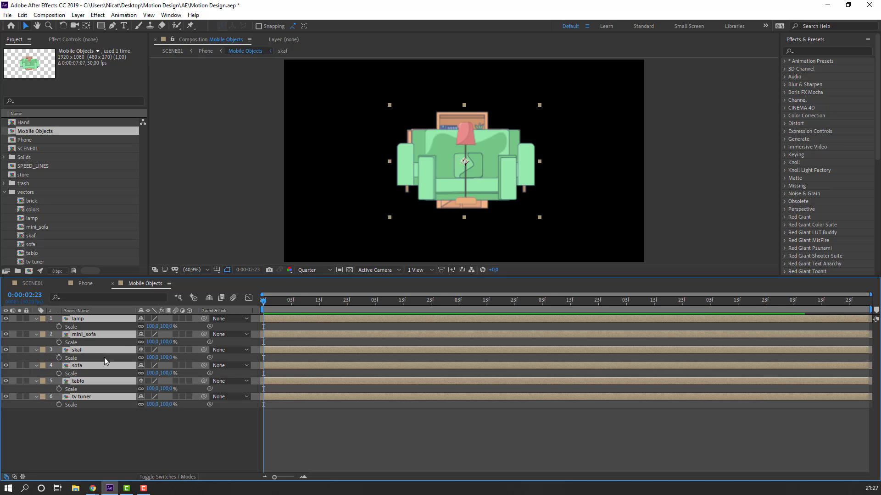
{"action": "left_click_drag", "start_coordinate": [154, 327], "coordinate": [139, 329]}
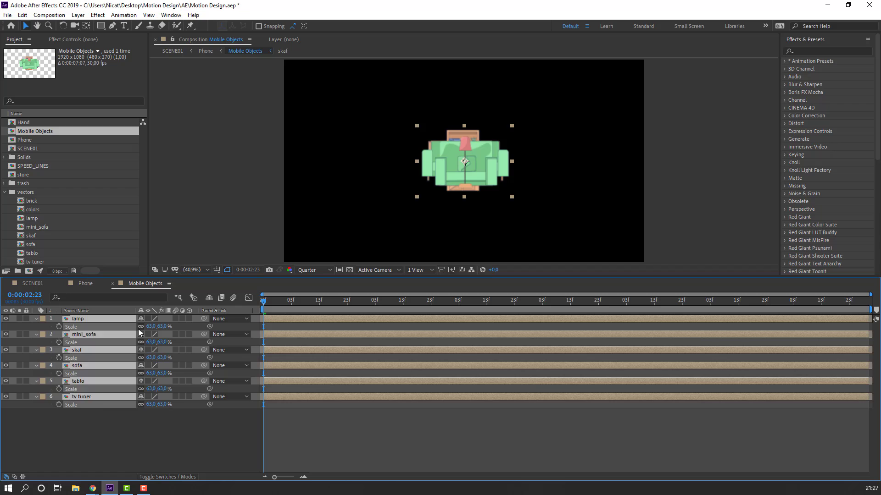
{"action": "left_click", "coordinate": [36, 322]}
{"action": "left_click", "coordinate": [150, 400]}
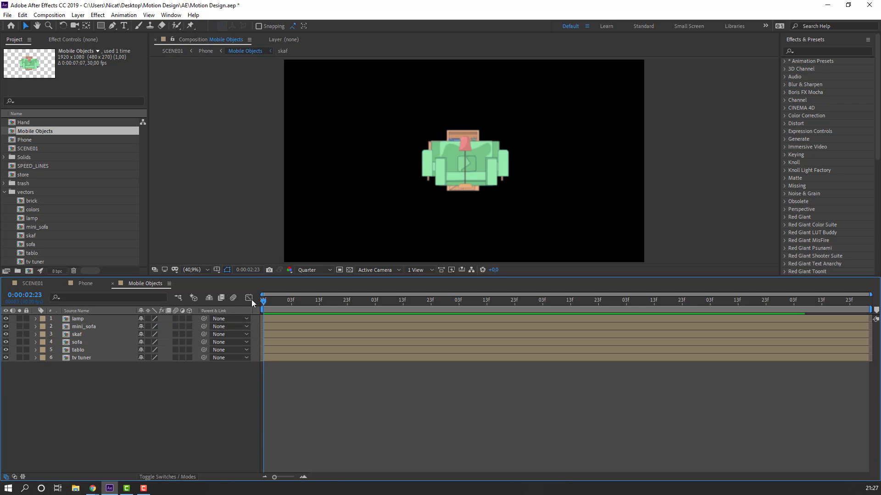
Move the lamp layer straight down until it sits below the overlapping furniture
{"action": "left_click", "coordinate": [430, 175]}
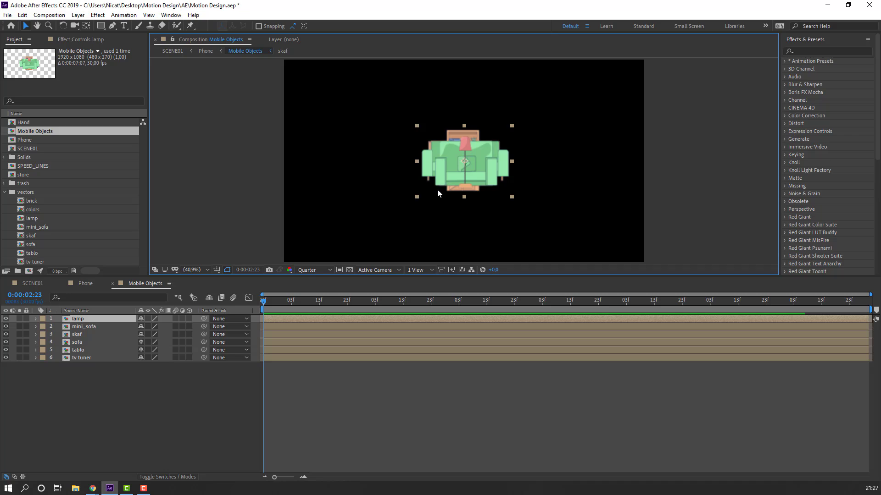
{"action": "key", "text": "shift+Down"}
{"action": "key", "text": "shift+Down"}
{"action": "key", "text": "shift+Down"}
{"action": "key", "text": "shift+Down"}
{"action": "key", "text": "shift+Down"}
{"action": "key", "text": "shift+Down"}
{"action": "key", "text": "shift+Down"}
{"action": "key", "text": "shift+Down"}
{"action": "key", "text": "shift+Down"}
{"action": "key", "text": "shift+Down"}
{"action": "key", "text": "shift+Down"}
{"action": "key", "text": "shift+Down"}
{"action": "key", "text": "shift+Down"}
{"action": "key", "text": "shift+Down"}
{"action": "key", "text": "shift+Down"}
{"action": "key", "text": "shift+Down"}
{"action": "key", "text": "shift+Down"}
{"action": "key", "text": "shift+Down"}
{"action": "key", "text": "shift+Down"}
{"action": "key", "text": "shift+Down"}
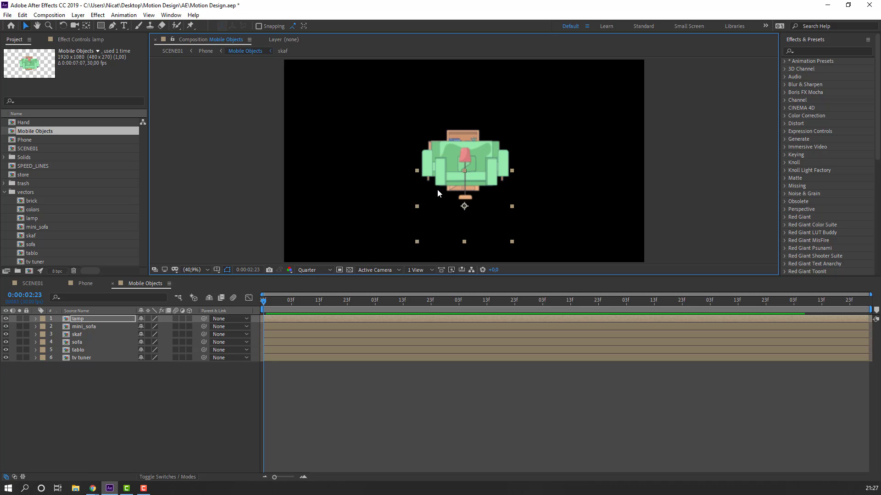
Move the mini_sofa layer straight up until it sits above the remaining centred furniture
{"action": "left_click_drag", "start_coordinate": [379, 252], "coordinate": [359, 220]}
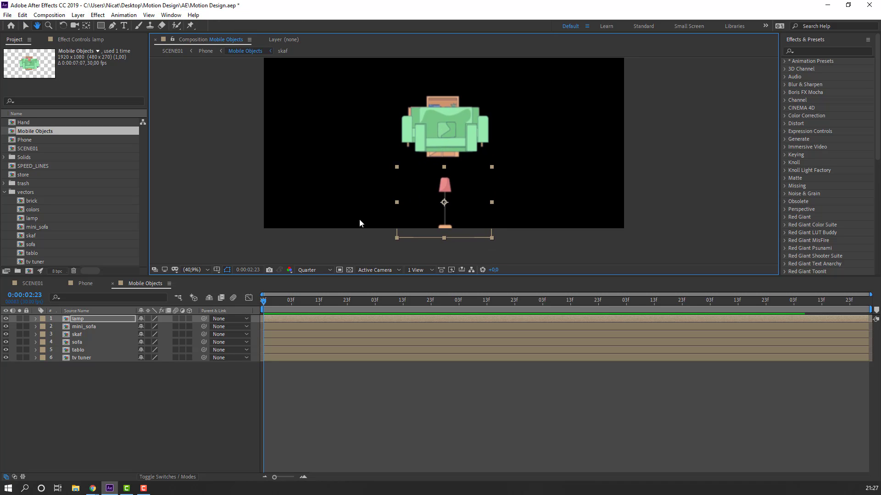
{"action": "left_click", "coordinate": [79, 328]}
{"action": "left_click_drag", "start_coordinate": [524, 132], "coordinate": [466, 159]}
{"action": "key", "text": "shift+Up"}
{"action": "key", "text": "shift+Up"}
{"action": "key", "text": "shift+Up"}
{"action": "key", "text": "shift+Up"}
{"action": "key", "text": "shift+Up"}
{"action": "key", "text": "shift+Up"}
{"action": "key", "text": "shift+Up"}
{"action": "key", "text": "shift+Up"}
{"action": "key", "text": "shift+Up"}
{"action": "key", "text": "shift+Up"}
{"action": "key", "text": "shift+Up"}
{"action": "key", "text": "shift+Up"}
{"action": "key", "text": "shift+Up"}
{"action": "key", "text": "shift+Up"}
{"action": "key", "text": "shift+Up"}
{"action": "key", "text": "shift+Up"}
{"action": "key", "text": "shift+Up"}
{"action": "key", "text": "shift+Up"}
{"action": "key", "text": "shift+Up"}
{"action": "key", "text": "shift+Up"}
{"action": "key", "text": "shift+Up"}
{"action": "key", "text": "shift+Up"}
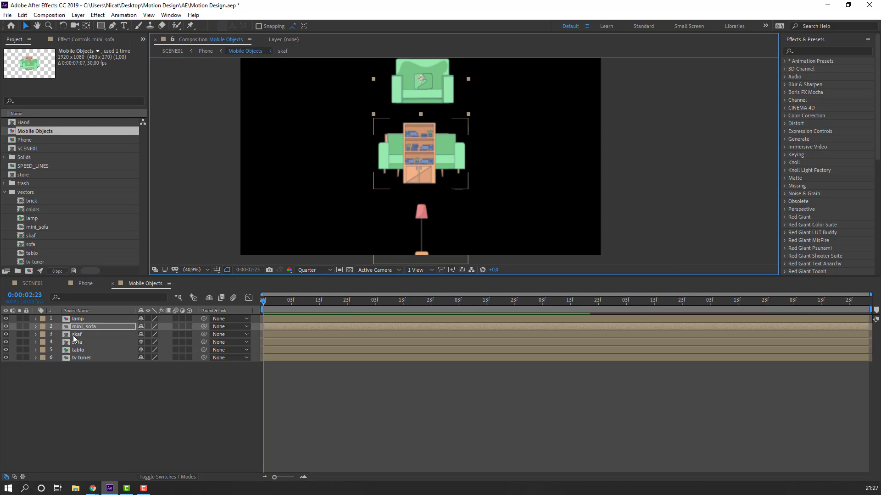
Move the skaf layer straight up above the mini_sofa, beyond the upper edge of the composition frame
{"action": "left_click", "coordinate": [77, 335]}
{"action": "scroll", "coordinate": [480, 193], "scroll_direction": "down", "scroll_amount": 2}
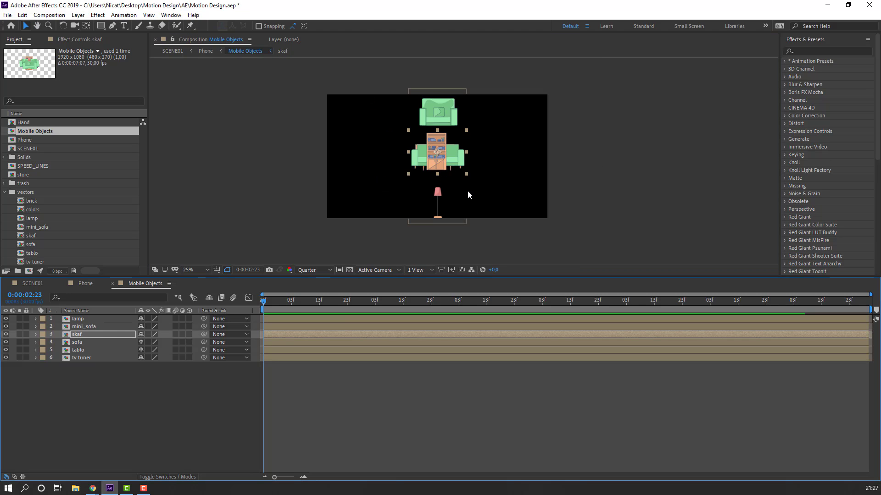
{"action": "key", "text": "shift+Up"}
{"action": "key", "text": "shift+Up"}
{"action": "key", "text": "shift+Up"}
{"action": "key", "text": "shift+Up"}
{"action": "key", "text": "shift+Up"}
{"action": "key", "text": "shift+Up"}
{"action": "key", "text": "shift+Up"}
{"action": "key", "text": "shift+Up"}
{"action": "key", "text": "shift+Up"}
{"action": "key", "text": "shift+Up"}
{"action": "key", "text": "shift+Up"}
{"action": "key", "text": "shift+Up"}
{"action": "key", "text": "shift+Up"}
{"action": "key", "text": "shift+Up"}
{"action": "key", "text": "shift+Up"}
{"action": "key", "text": "shift+Up"}
{"action": "key", "text": "shift+Up"}
{"action": "key", "text": "shift+Up"}
{"action": "key", "text": "shift+Up"}
{"action": "key", "text": "shift+Up"}
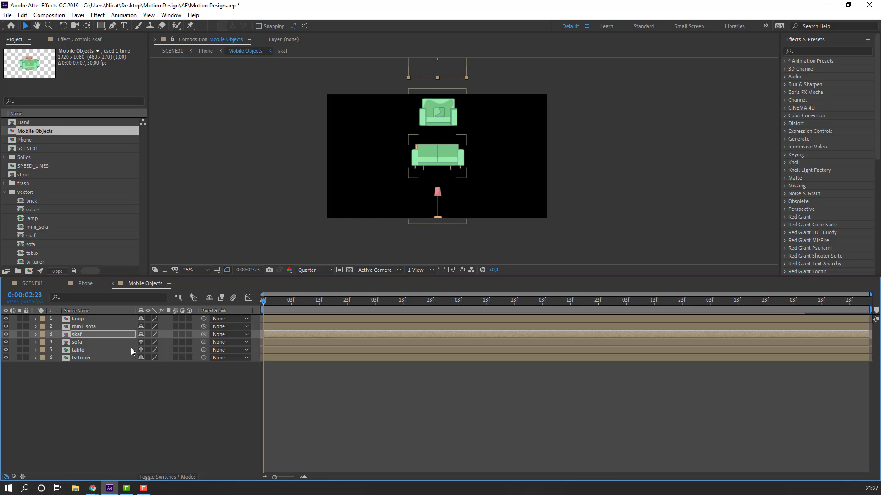
Move the sofa layer straight down below the lamp, beyond the lower edge of the composition frame
{"action": "left_click", "coordinate": [81, 343]}
{"action": "left_click_drag", "start_coordinate": [565, 138], "coordinate": [556, 172]}
{"action": "left_click_drag", "start_coordinate": [486, 199], "coordinate": [486, 133]}
{"action": "key", "text": "shift+Down"}
{"action": "key", "text": "shift+Down"}
{"action": "key", "text": "shift+Down"}
{"action": "key", "text": "shift+Down"}
{"action": "key", "text": "shift+Down"}
{"action": "key", "text": "shift+Down"}
{"action": "key", "text": "shift+Down"}
{"action": "key", "text": "shift+Down"}
{"action": "key", "text": "shift+Down"}
{"action": "key", "text": "shift+Down"}
{"action": "key", "text": "shift+Down"}
{"action": "key", "text": "shift+Down"}
{"action": "key", "text": "shift+Down"}
{"action": "key", "text": "shift+Down"}
{"action": "key", "text": "shift+Down"}
{"action": "key", "text": "shift+Down"}
{"action": "key", "text": "shift+Down"}
{"action": "key", "text": "shift+Down"}
{"action": "key", "text": "shift+Down"}
{"action": "key", "text": "shift+Down"}
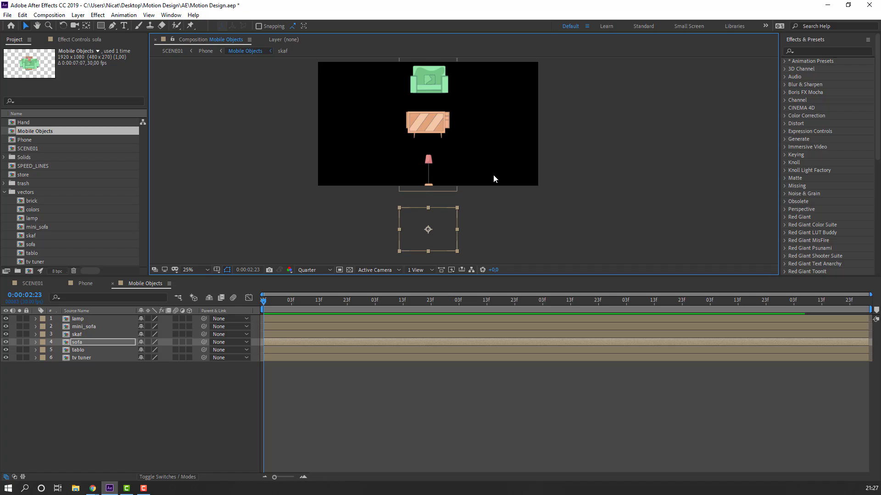
Move the tablo layer straight down until it sits below the sofa, well beyond the composition's lower edge
{"action": "left_click", "coordinate": [87, 348]}
{"action": "left_click_drag", "start_coordinate": [535, 175], "coordinate": [492, 122]}
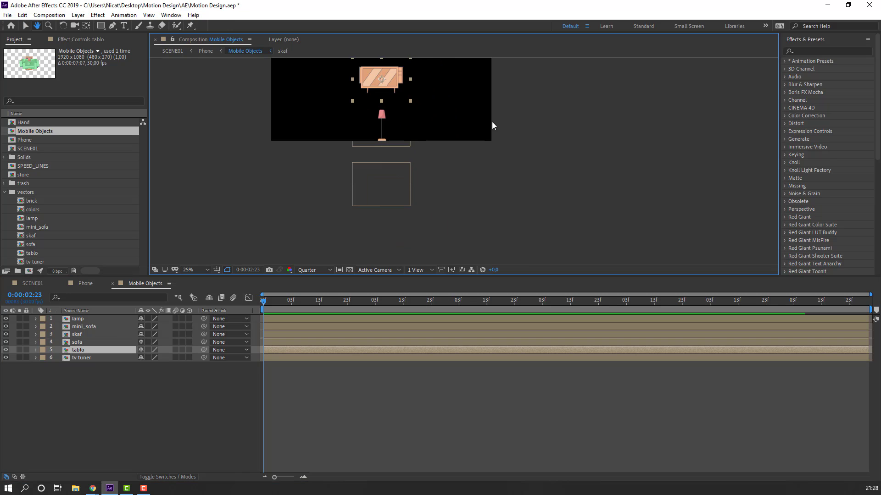
{"action": "key", "text": "shift+Down"}
{"action": "key", "text": "shift+Down"}
{"action": "key", "text": "shift+Down"}
{"action": "key", "text": "shift+Down"}
{"action": "key", "text": "shift+Down"}
{"action": "key", "text": "shift+Down"}
{"action": "key", "text": "shift+Down"}
{"action": "key", "text": "shift+Down"}
{"action": "key", "text": "shift+Down"}
{"action": "key", "text": "shift+Down"}
{"action": "key", "text": "shift+Down"}
{"action": "key", "text": "shift+Down"}
{"action": "key", "text": "shift+Down"}
{"action": "key", "text": "shift+Down"}
{"action": "key", "text": "shift+Down"}
{"action": "key", "text": "shift+Down"}
{"action": "key", "text": "shift+Down"}
{"action": "key", "text": "shift+Down"}
{"action": "key", "text": "shift+Down"}
{"action": "key", "text": "shift+Down"}
{"action": "key", "text": "shift+Down"}
{"action": "key", "text": "shift+Down"}
{"action": "key", "text": "shift+Down"}
{"action": "key", "text": "shift+Down"}
{"action": "key", "text": "shift+Down"}
{"action": "key", "text": "shift+Down"}
{"action": "key", "text": "shift+Down"}
{"action": "key", "text": "shift+Down"}
{"action": "key", "text": "shift+Down"}
{"action": "key", "text": "shift+Down"}
{"action": "key", "text": "shift+Down"}
{"action": "key", "text": "shift+Down"}
{"action": "key", "text": "shift+Down"}
{"action": "key", "text": "shift+Down"}
{"action": "key", "text": "shift+Down"}
{"action": "key", "text": "shift+Down"}
{"action": "key", "text": "shift+Down"}
{"action": "key", "text": "shift+Down"}
{"action": "key", "text": "shift+Down"}
{"action": "key", "text": "shift+Down"}
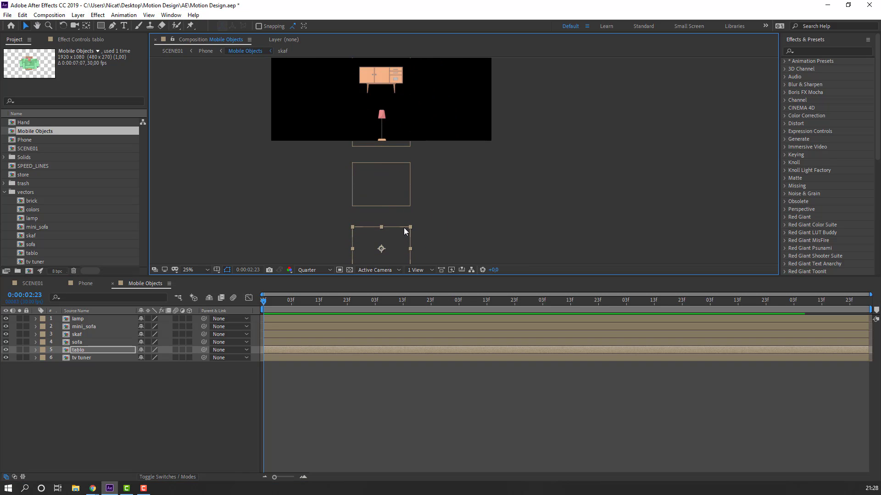
Move the tv tuner layer straight up until it sits above the skaf at the head of the furniture column
{"action": "left_click", "coordinate": [76, 359]}
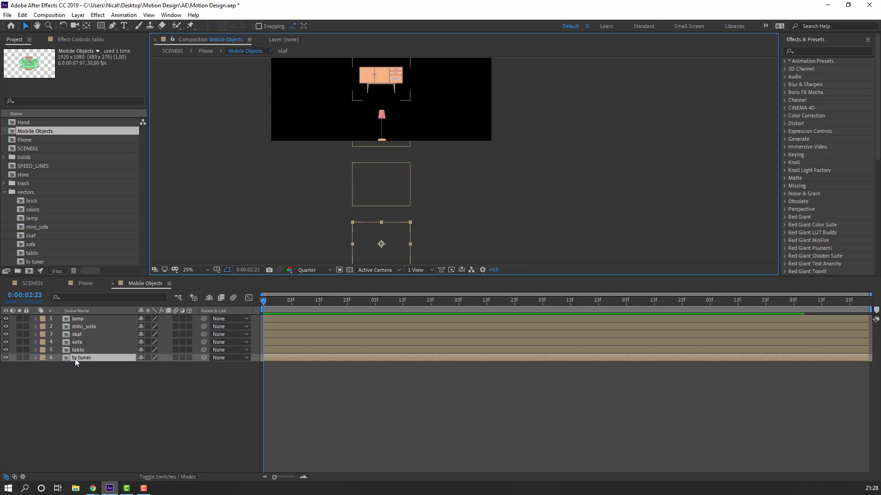
{"action": "left_click_drag", "start_coordinate": [472, 173], "coordinate": [444, 193]}
{"action": "scroll", "coordinate": [424, 166], "scroll_direction": "down", "scroll_amount": 1}
{"action": "key", "text": "shift+Up"}
{"action": "key", "text": "shift+Up"}
{"action": "key", "text": "shift+Up"}
{"action": "key", "text": "shift+Up"}
{"action": "key", "text": "shift+Up"}
{"action": "key", "text": "shift+Up"}
{"action": "key", "text": "shift+Up"}
{"action": "key", "text": "shift+Up"}
{"action": "key", "text": "shift+Up"}
{"action": "key", "text": "shift+Up"}
{"action": "key", "text": "shift+Up"}
{"action": "key", "text": "shift+Up"}
{"action": "key", "text": "shift+Up"}
{"action": "key", "text": "shift+Up"}
{"action": "key", "text": "shift+Up"}
{"action": "key", "text": "shift+Up"}
{"action": "key", "text": "shift+Up"}
{"action": "key", "text": "shift+Up"}
{"action": "key", "text": "shift+Up"}
{"action": "key", "text": "shift+Up"}
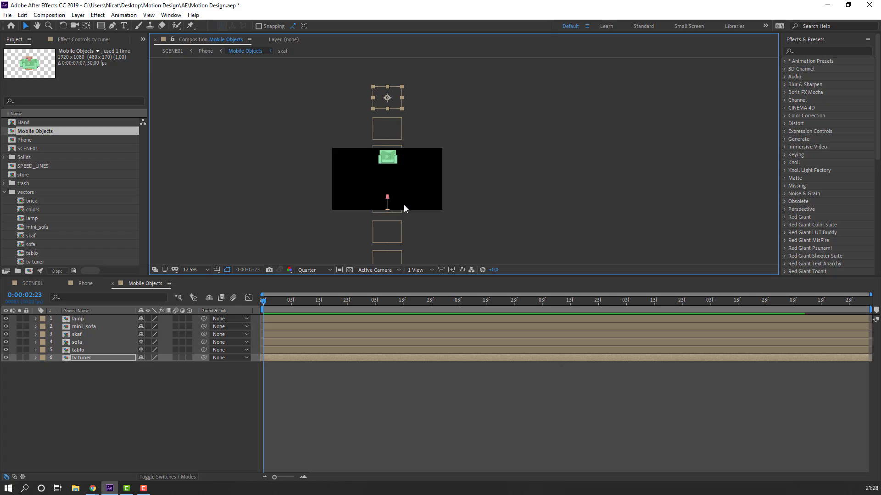
Move the lamp, sofa and tablo layers straight up together to close the gap below the mini_sofa
{"action": "scroll", "coordinate": [403, 204], "scroll_direction": "up", "scroll_amount": 1}
{"action": "scroll", "coordinate": [377, 210], "scroll_direction": "down", "scroll_amount": 1}
{"action": "scroll", "coordinate": [388, 210], "scroll_direction": "up", "scroll_amount": 1}
{"action": "scroll", "coordinate": [388, 210], "scroll_direction": "down", "scroll_amount": 1}
{"action": "left_click_drag", "start_coordinate": [499, 175], "coordinate": [345, 250]}
{"action": "scroll", "coordinate": [386, 180], "scroll_direction": "up", "scroll_amount": 1}
{"action": "key", "text": "shift+Up"}
{"action": "key", "text": "shift+Up"}
{"action": "key", "text": "shift+Up"}
{"action": "key", "text": "shift+Up"}
{"action": "key", "text": "shift+Up"}
{"action": "key", "text": "shift+Up"}
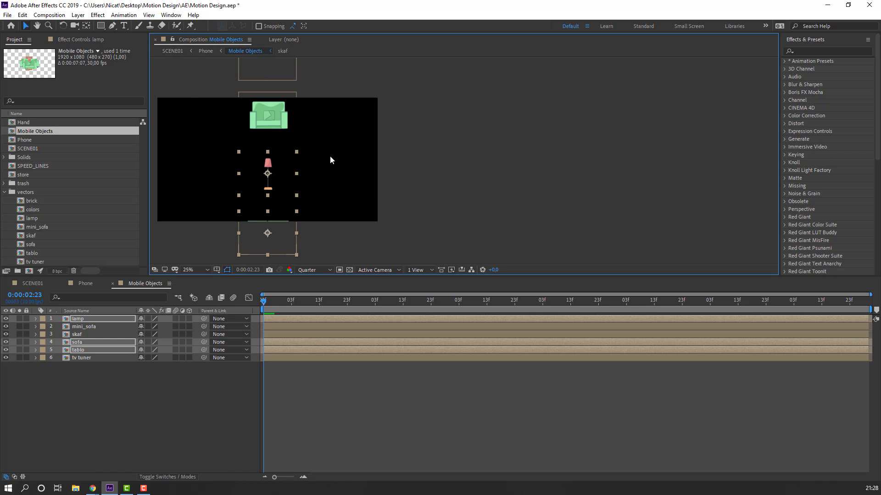
{"action": "scroll", "coordinate": [380, 158], "scroll_direction": "down", "scroll_amount": 1}
{"action": "left_click", "coordinate": [207, 269]}
{"action": "left_click", "coordinate": [198, 306]}
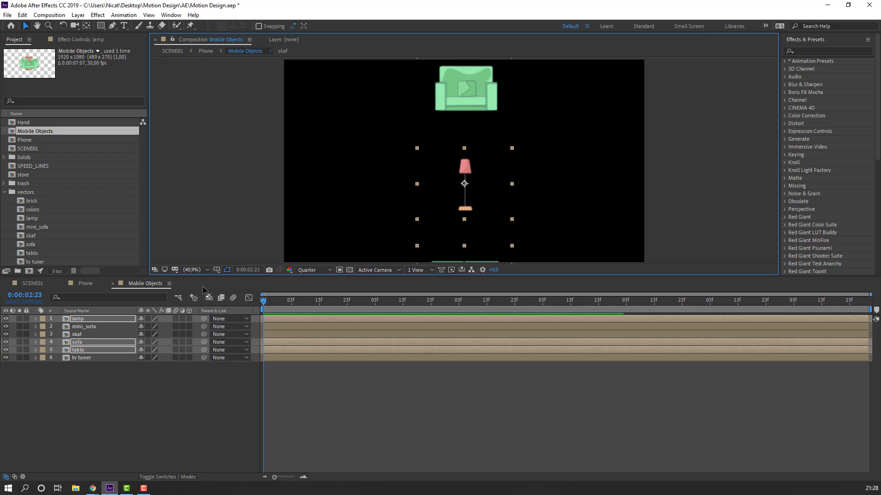
Add a null object to the Mobile Objects composition and parent all six furniture layers to it
{"action": "left_click", "coordinate": [119, 429]}
{"action": "right_click", "coordinate": [69, 408]}
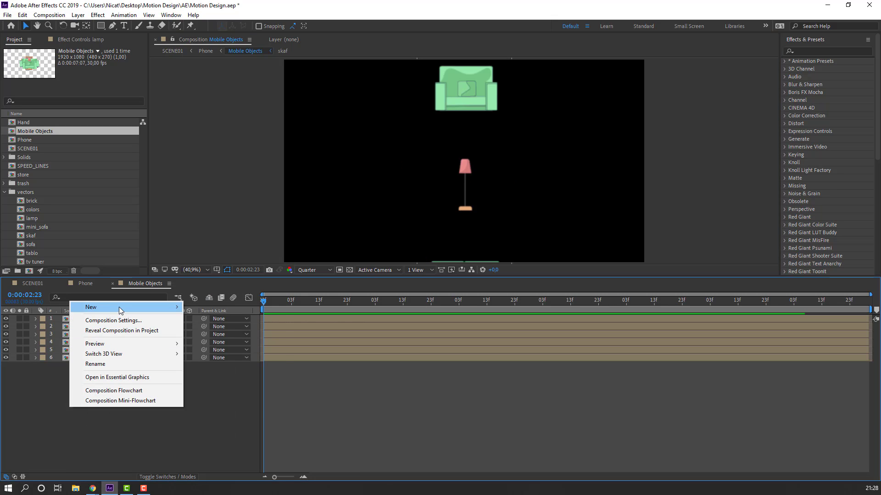
{"action": "mouse_move", "coordinate": [120, 307]}
{"action": "left_click", "coordinate": [210, 361]}
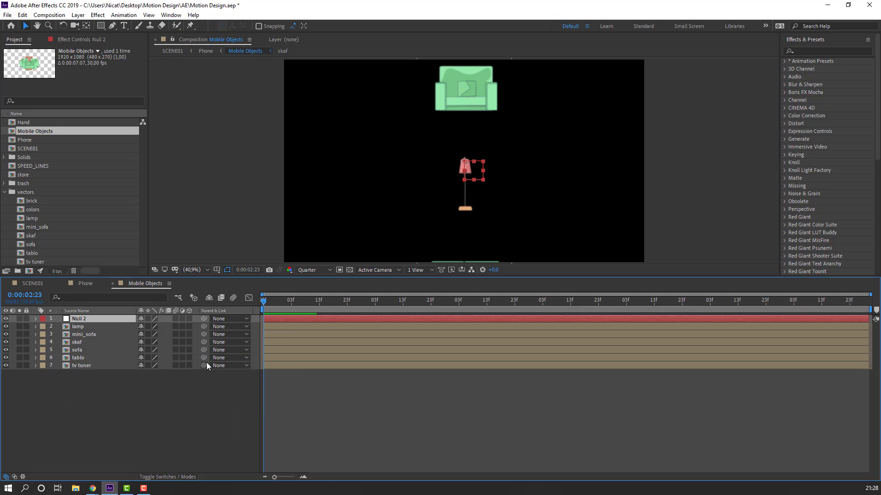
{"action": "double_click", "coordinate": [87, 28]}
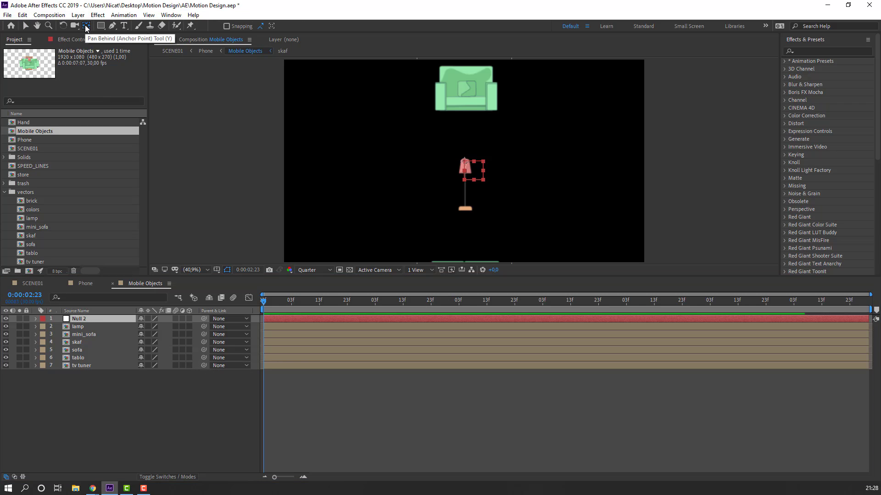
{"action": "left_click", "coordinate": [26, 27]}
{"action": "left_click_drag", "start_coordinate": [74, 430], "coordinate": [89, 329]}
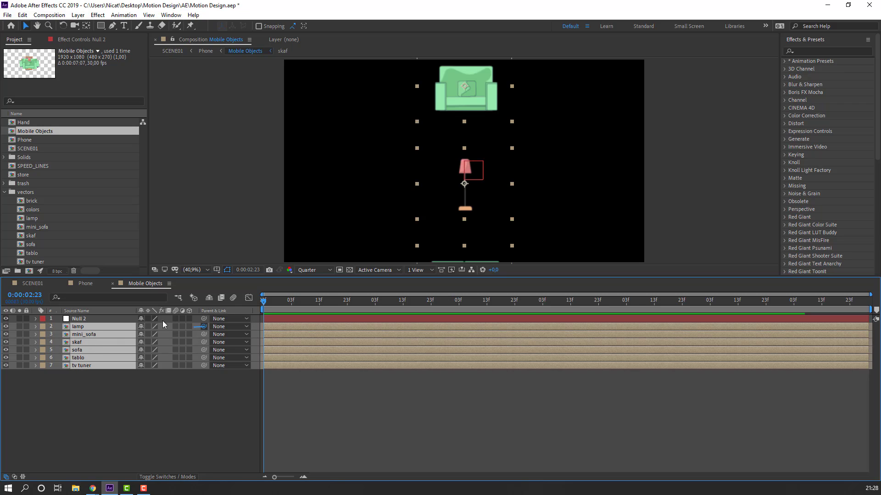
{"action": "left_click_drag", "start_coordinate": [163, 321], "coordinate": [89, 318]}
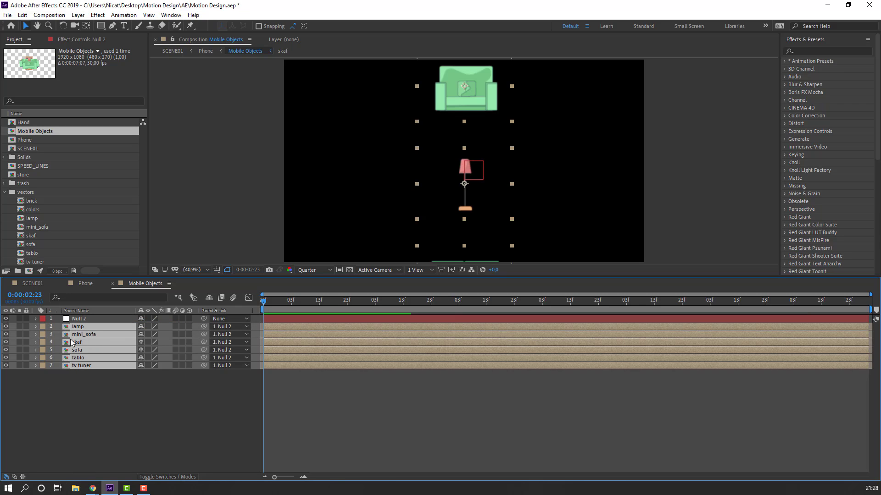
Set the null's vertical position to about 1703 so the furniture column shifts down with the tv tuner and skaf in frame
{"action": "left_click", "coordinate": [79, 319]}
{"action": "key", "text": "p"}
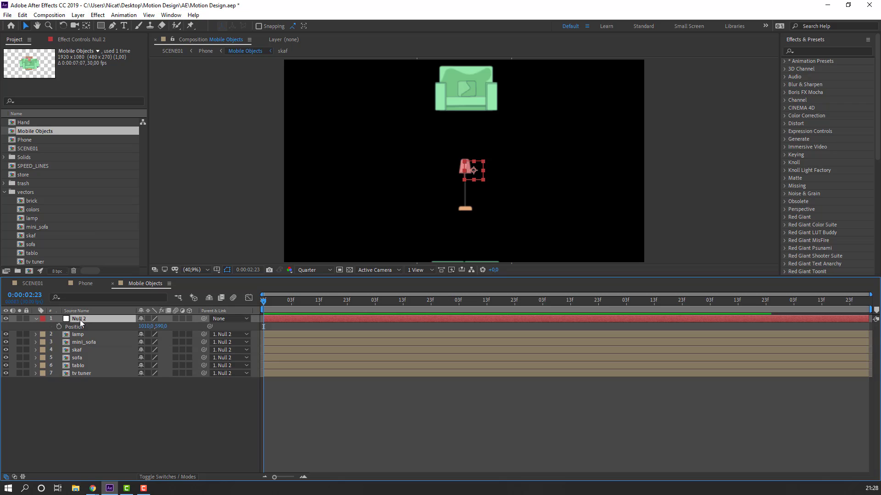
{"action": "left_click_drag", "start_coordinate": [159, 326], "coordinate": [656, 341]}
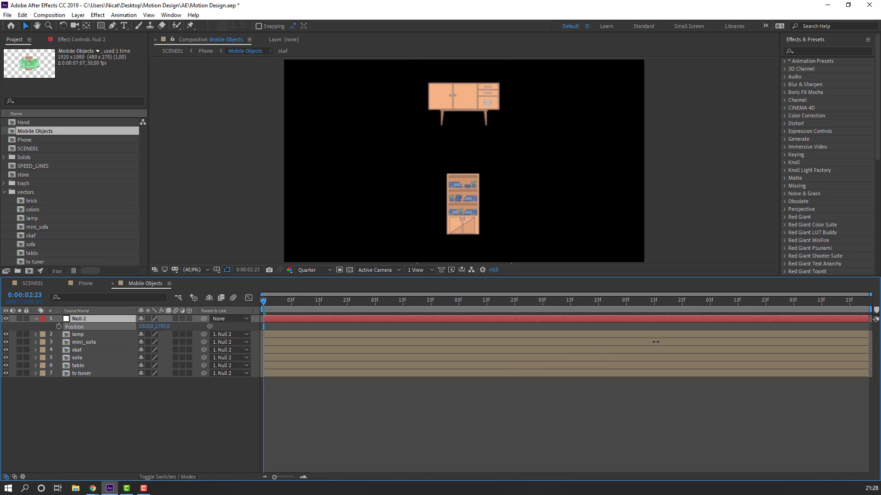
In the Phone composition, parent the Mobile Objects layer to the phone layer
{"action": "left_click", "coordinate": [84, 283]}
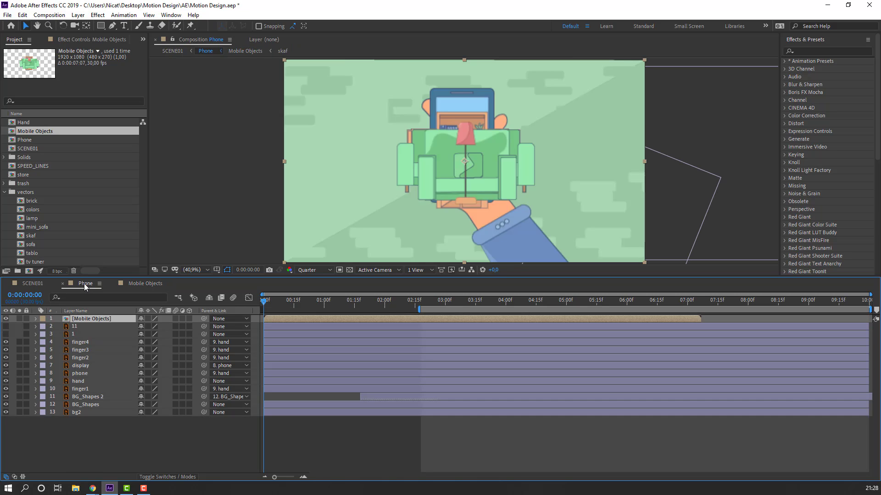
{"action": "left_click_drag", "start_coordinate": [400, 305], "coordinate": [558, 304]}
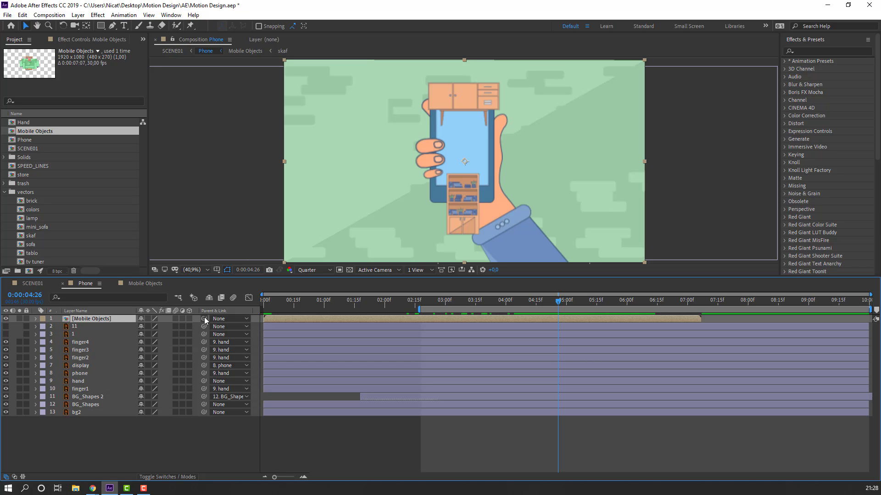
{"action": "left_click_drag", "start_coordinate": [112, 318], "coordinate": [92, 375]}
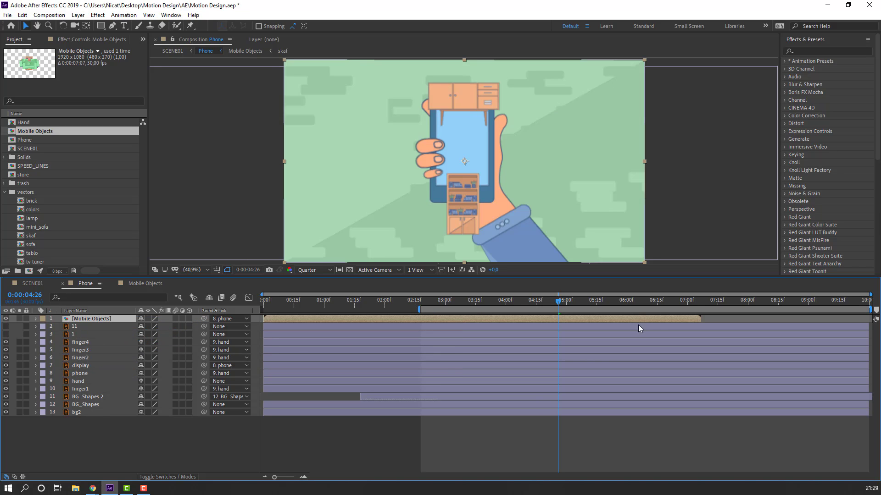
{"action": "left_click_drag", "start_coordinate": [515, 300], "coordinate": [586, 300]}
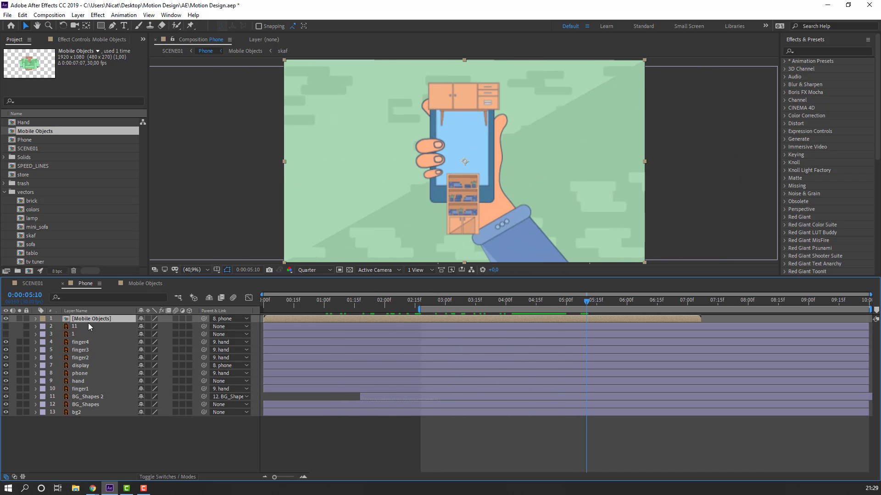
Scale the Mobile Objects layer to 45% and move it up so the furniture fits within the phone display
{"action": "key", "text": "s"}
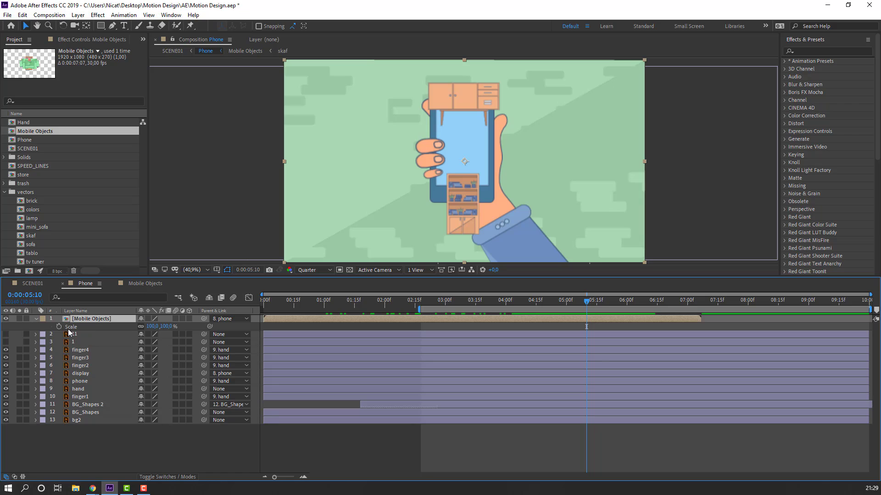
{"action": "left_click", "coordinate": [152, 327]}
{"action": "type", "text": "43"}
{"action": "key", "text": "Return"}
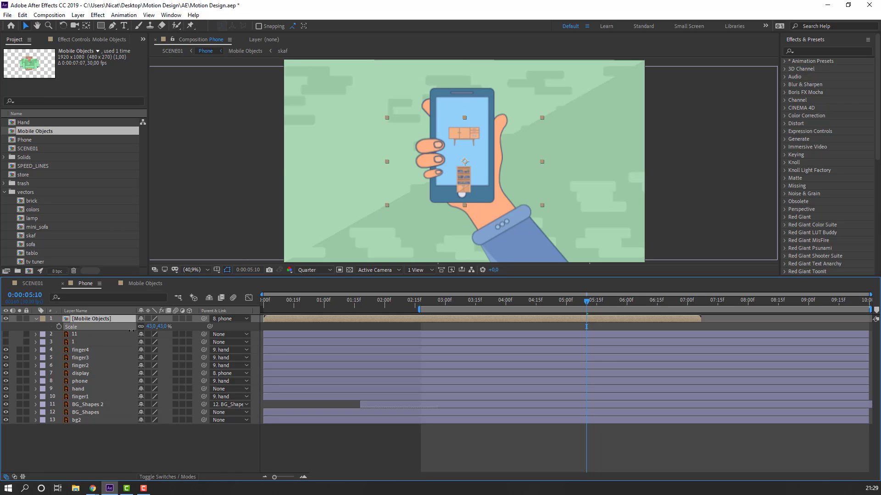
{"action": "left_click_drag", "start_coordinate": [131, 331], "coordinate": [132, 330]}
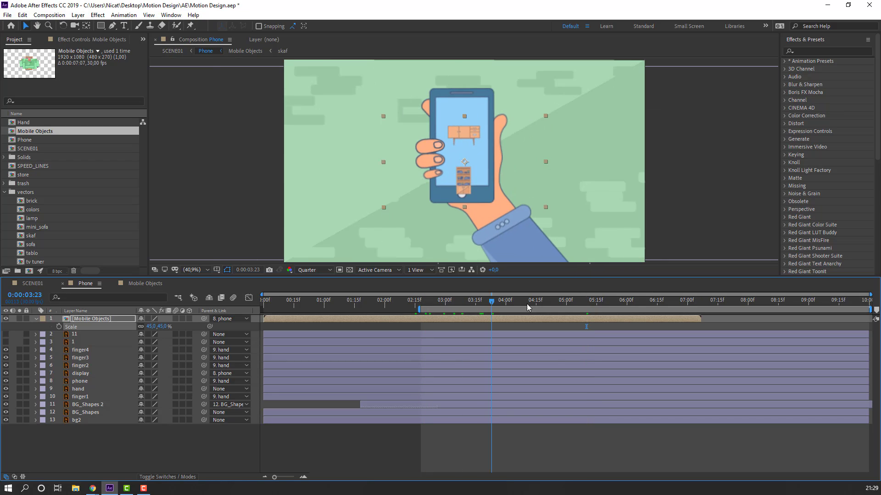
{"action": "left_click_drag", "start_coordinate": [467, 142], "coordinate": [466, 125]}
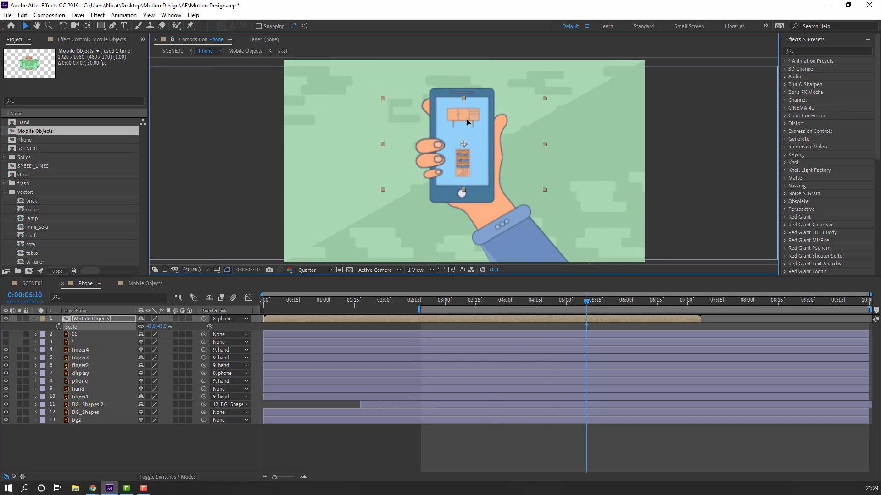
Draw a rectangular mask on the Mobile Objects layer that matches the phone's blue display area
{"action": "left_click", "coordinate": [103, 28]}
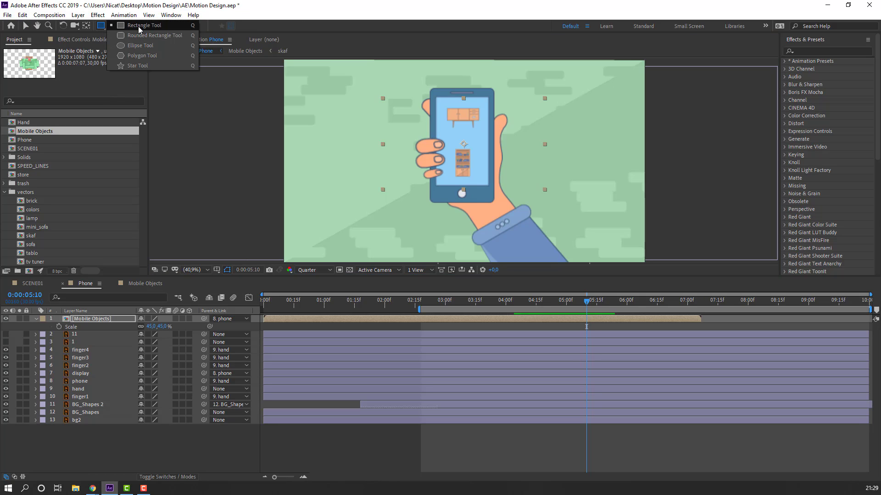
{"action": "left_click", "coordinate": [118, 27]}
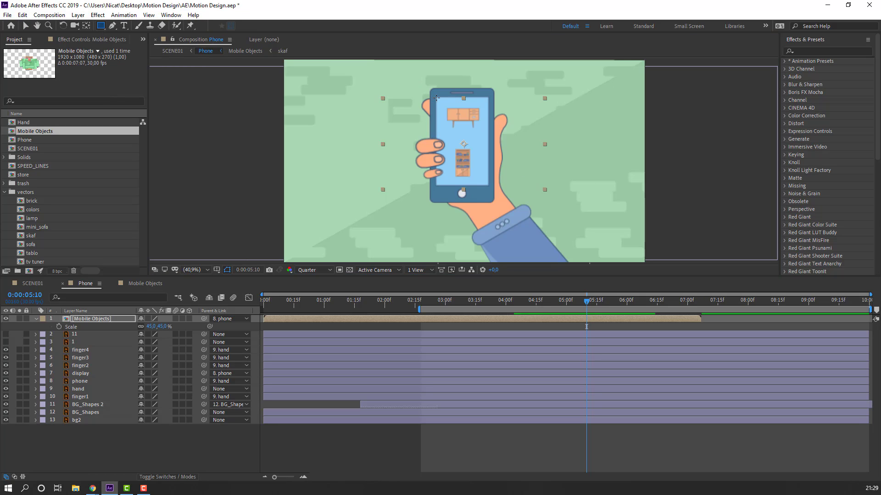
{"action": "mouse_move", "coordinate": [436, 98]}
{"action": "left_mouse_down"}
{"action": "mouse_move", "coordinate": [472, 131]}
{"action": "mouse_move", "coordinate": [487, 180]}
{"action": "left_mouse_up"}
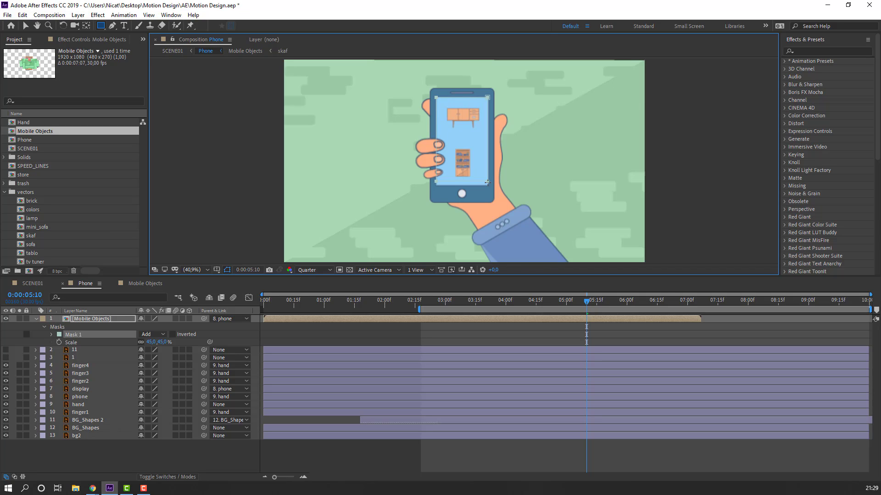
{"action": "left_click", "coordinate": [26, 26]}
{"action": "left_click", "coordinate": [36, 319]}
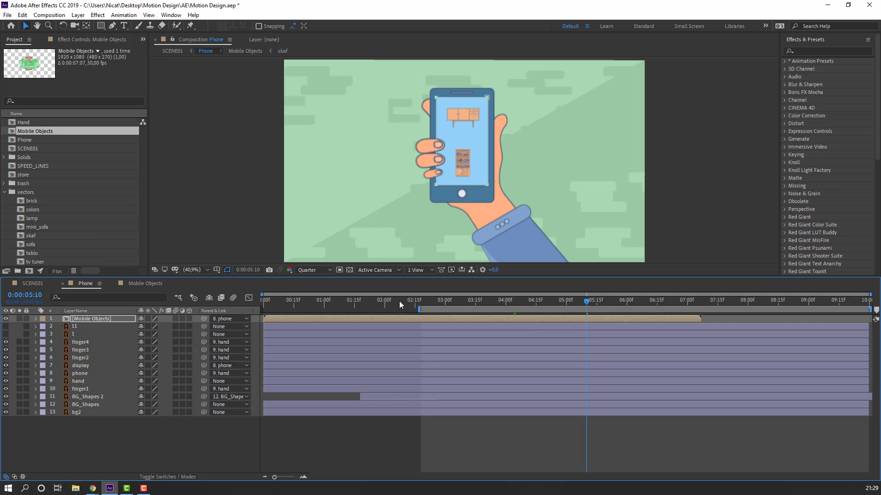
{"action": "left_click_drag", "start_coordinate": [400, 304], "coordinate": [594, 306]}
{"action": "left_click", "coordinate": [137, 426]}
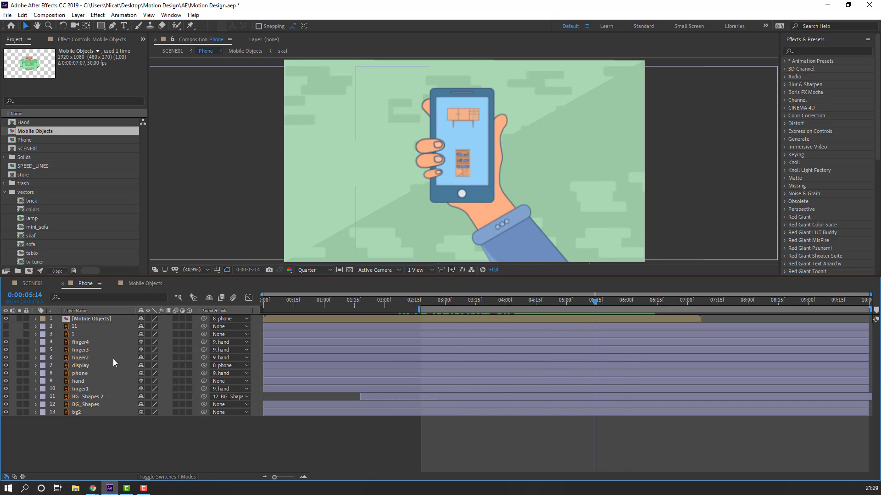
Turn on the visibility of layers 1 and 11, and parent hand layer 1 to sleeve layer 11
{"action": "left_click", "coordinate": [73, 335]}
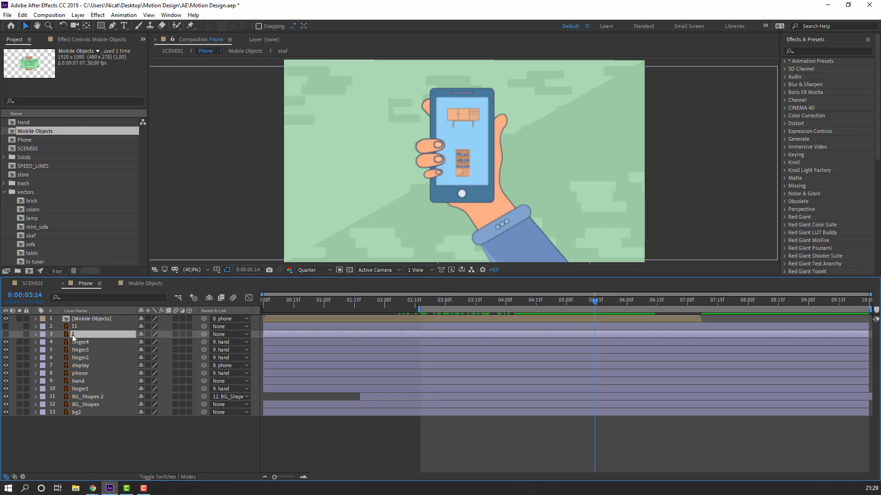
{"action": "left_click", "coordinate": [6, 334]}
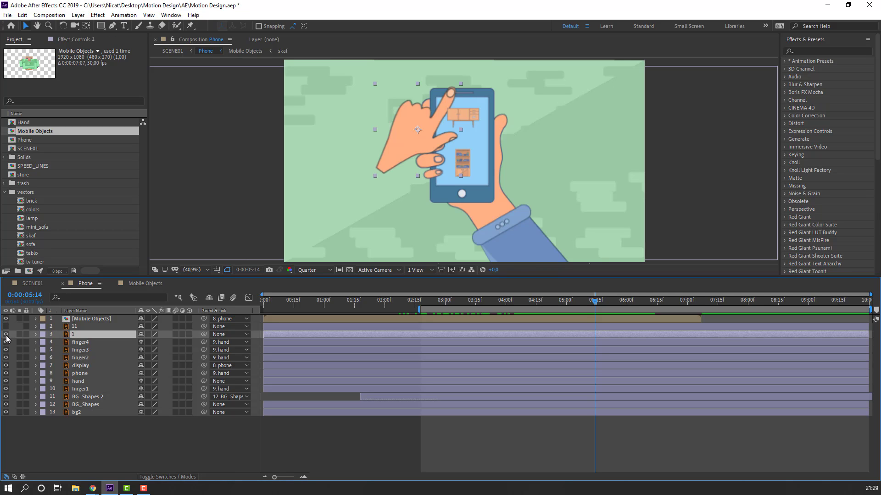
{"action": "left_click", "coordinate": [5, 327]}
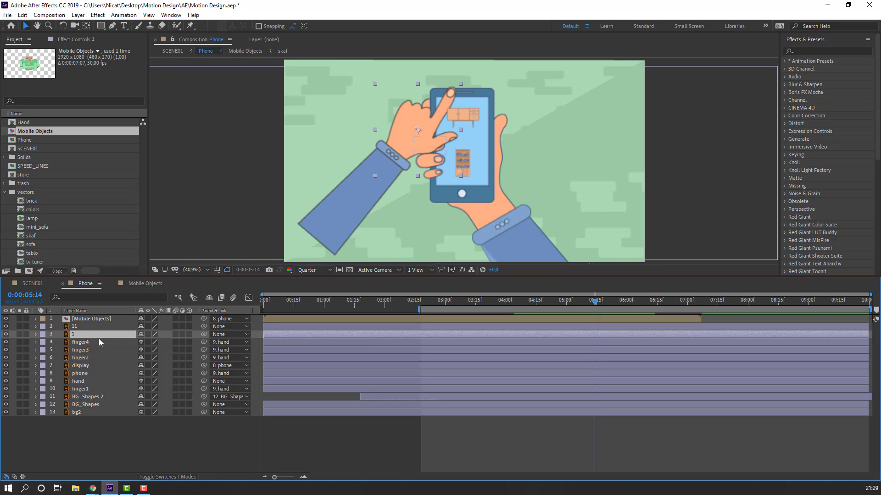
{"action": "left_click_drag", "start_coordinate": [157, 341], "coordinate": [76, 326]}
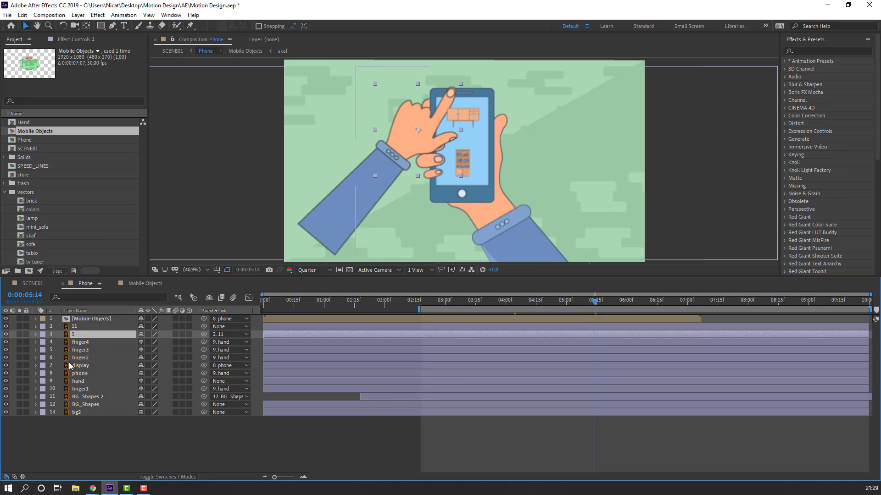
Isolate hand layer 1, move its anchor point to the wrist, and show all layers again
{"action": "left_click", "coordinate": [20, 334]}
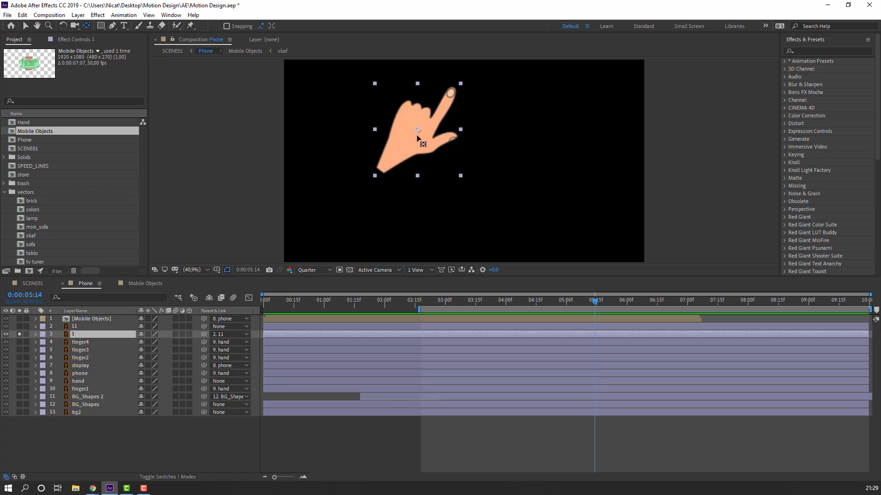
{"action": "left_click_drag", "start_coordinate": [419, 136], "coordinate": [387, 171]}
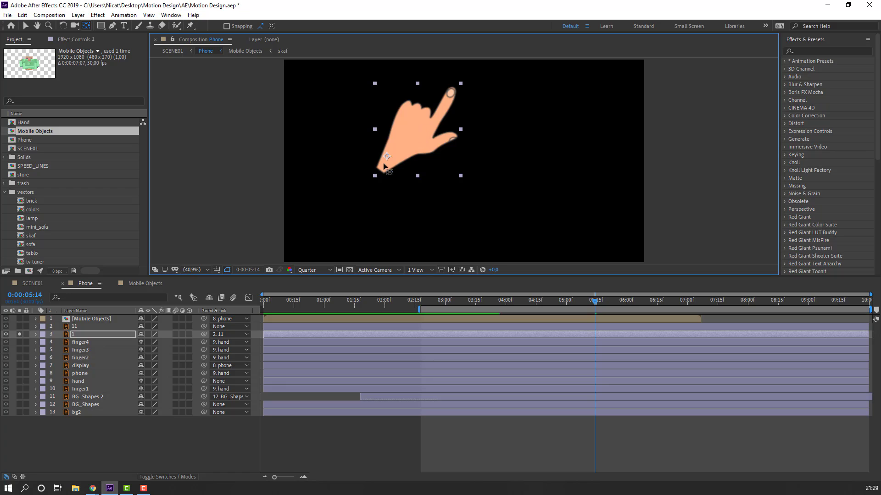
{"action": "left_click", "coordinate": [25, 26]}
{"action": "left_click", "coordinate": [20, 334]}
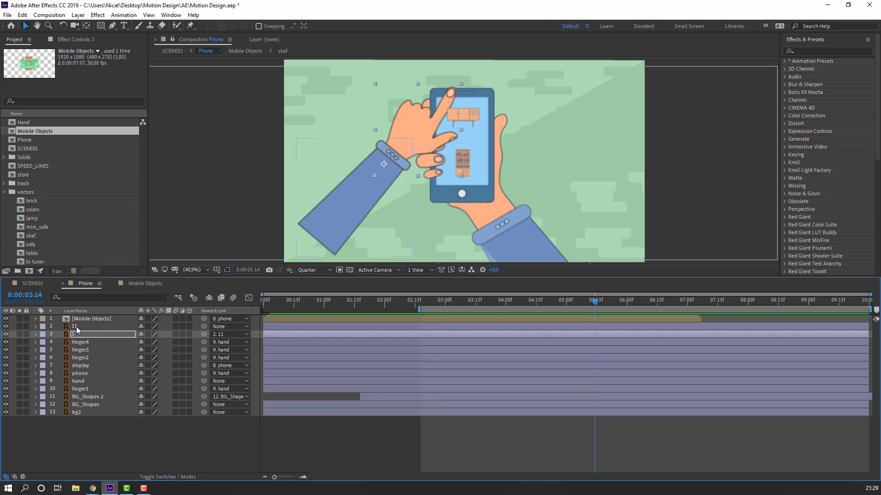
Isolate sleeve layer 11, move its anchor point to the lower end of the sleeve, and show all layers again
{"action": "left_click", "coordinate": [76, 328]}
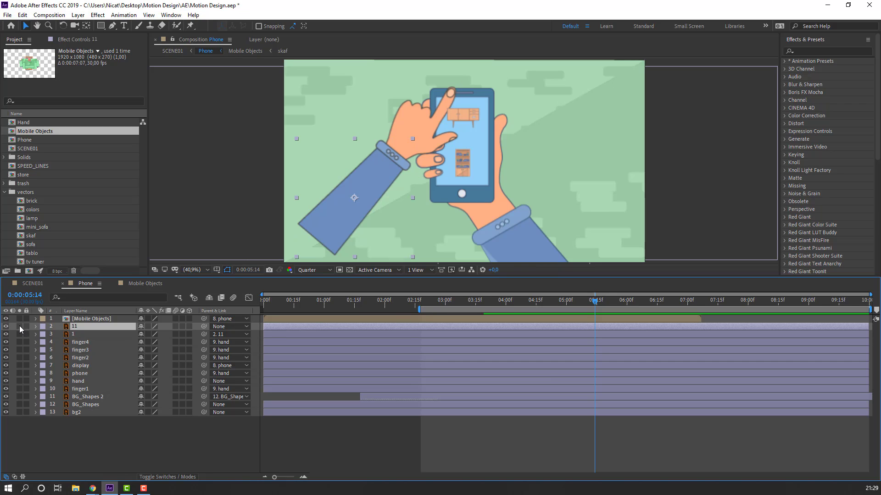
{"action": "left_click", "coordinate": [19, 326]}
{"action": "left_click", "coordinate": [86, 26]}
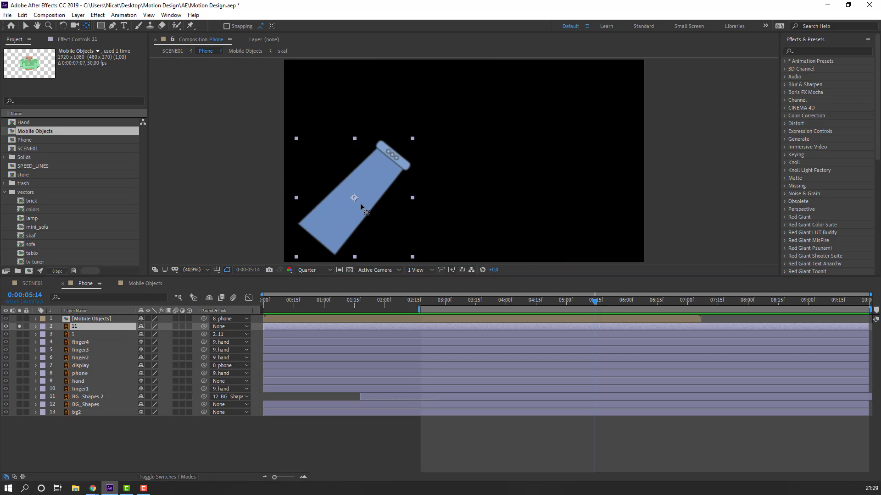
{"action": "left_click_drag", "start_coordinate": [354, 198], "coordinate": [325, 237]}
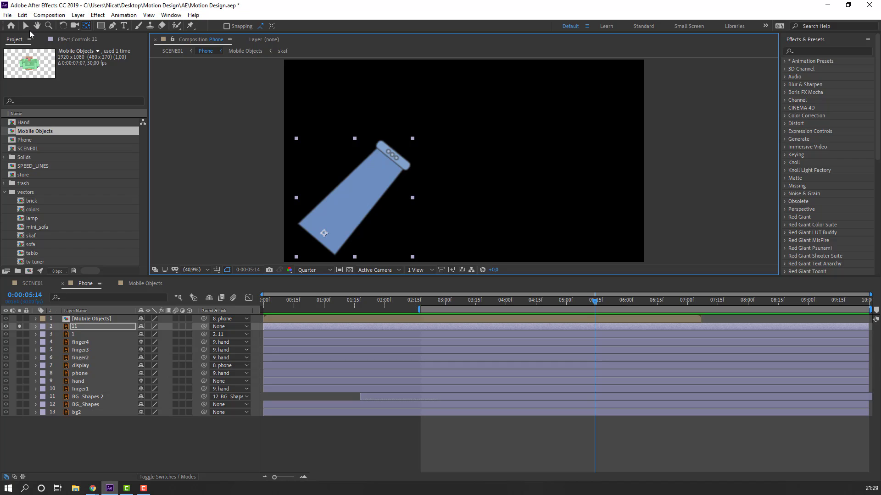
{"action": "left_click", "coordinate": [25, 26]}
{"action": "left_click", "coordinate": [19, 326]}
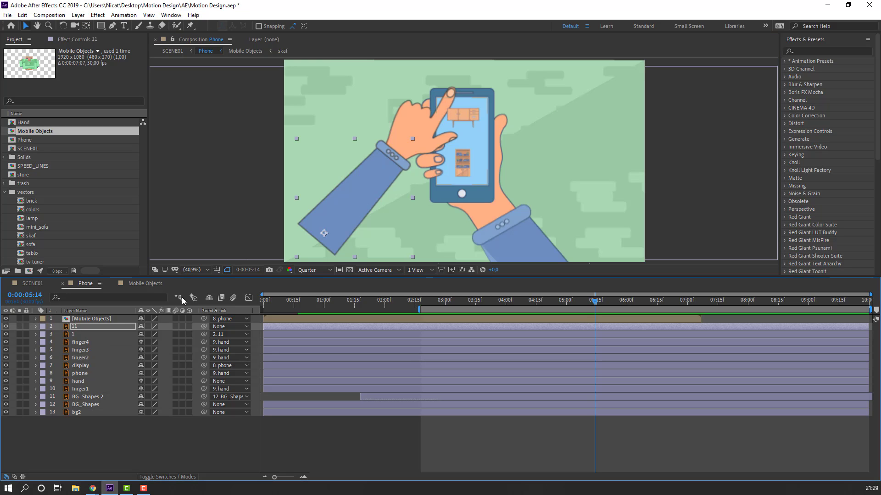
Move sleeve layer 11 with its hand down toward the frame's lower edge and start layers 11 and 1 at 0:00:04:29
{"action": "left_click_drag", "start_coordinate": [362, 193], "coordinate": [341, 221]}
{"action": "left_click_drag", "start_coordinate": [413, 304], "coordinate": [572, 302]}
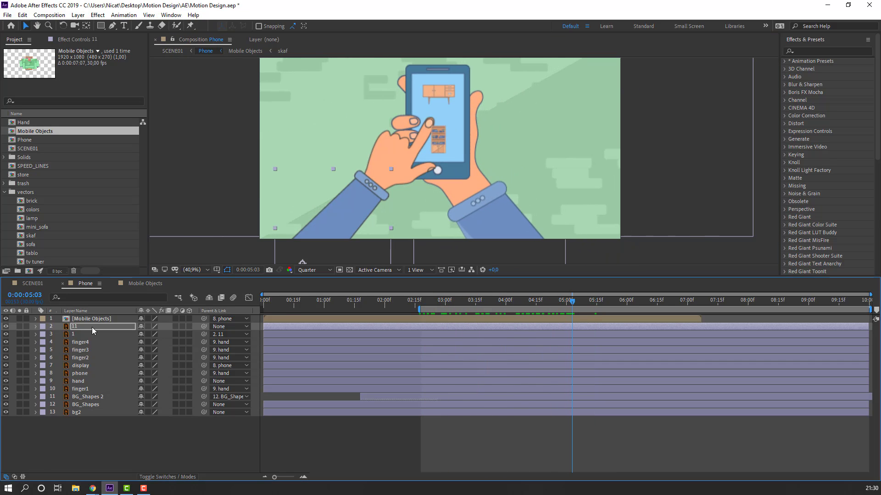
{"action": "key", "text": "p"}
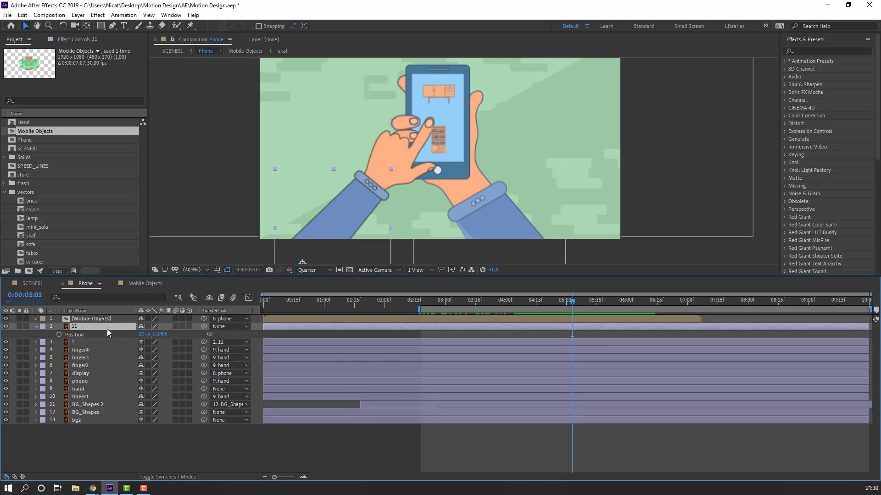
{"action": "left_click", "coordinate": [76, 343]}
{"action": "left_click", "coordinate": [77, 326], "text": "shift"}
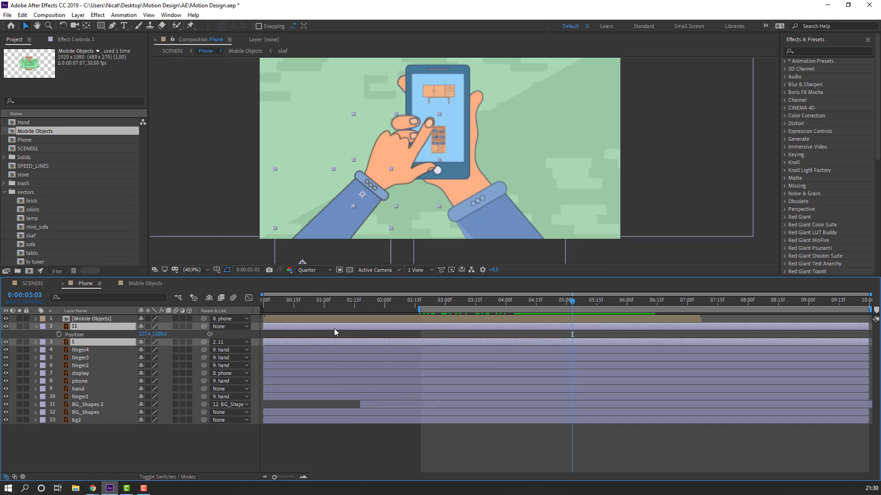
{"action": "left_click_drag", "start_coordinate": [337, 327], "coordinate": [564, 305]}
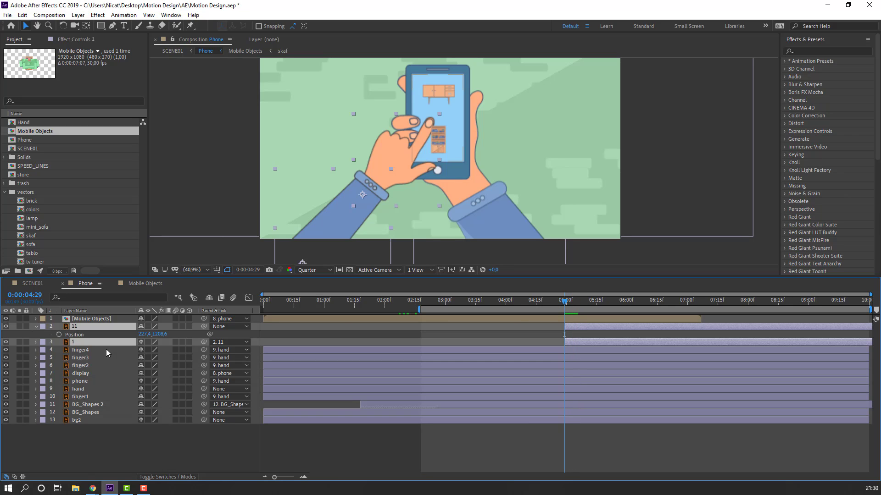
Keyframe layer 11's position from below the frame at 0:00:04:29 up to the phone display at 0:00:05:09
{"action": "left_click", "coordinate": [58, 335]}
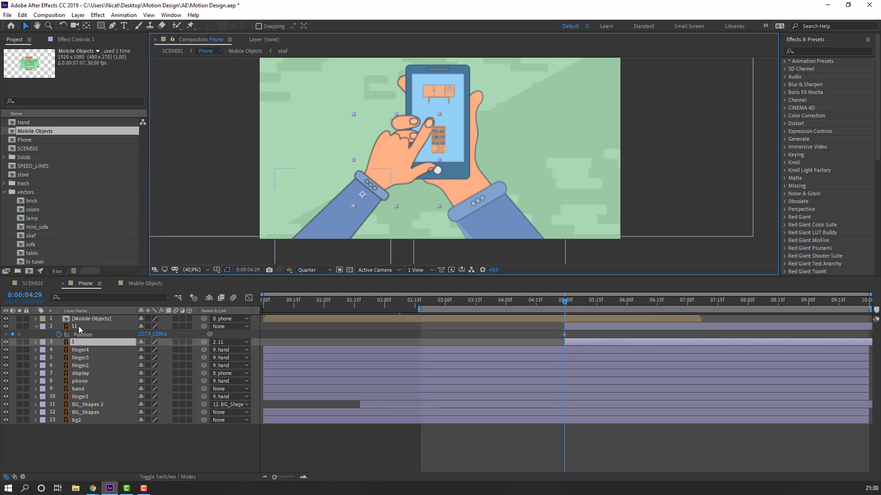
{"action": "left_click_drag", "start_coordinate": [360, 186], "coordinate": [282, 318]}
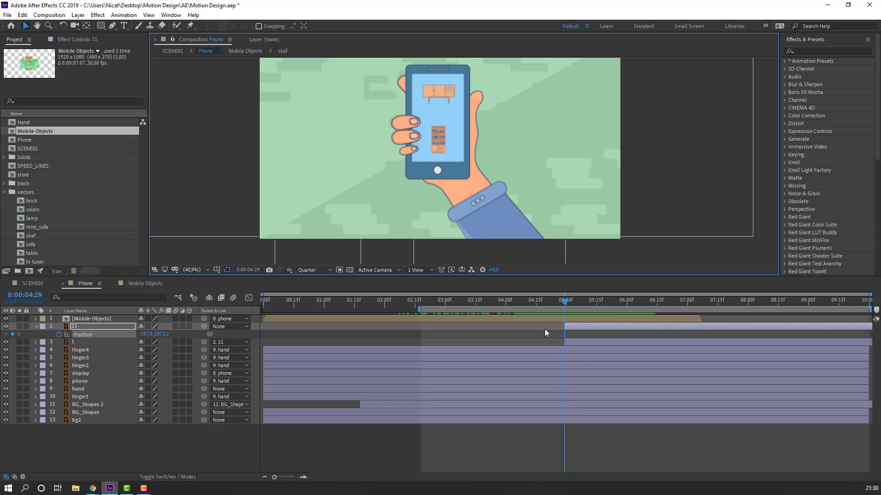
{"action": "key", "text": "shift+Page_Down"}
{"action": "key", "text": "comma"}
{"action": "key", "text": "comma"}
{"action": "left_click_drag", "start_coordinate": [356, 223], "coordinate": [378, 190]}
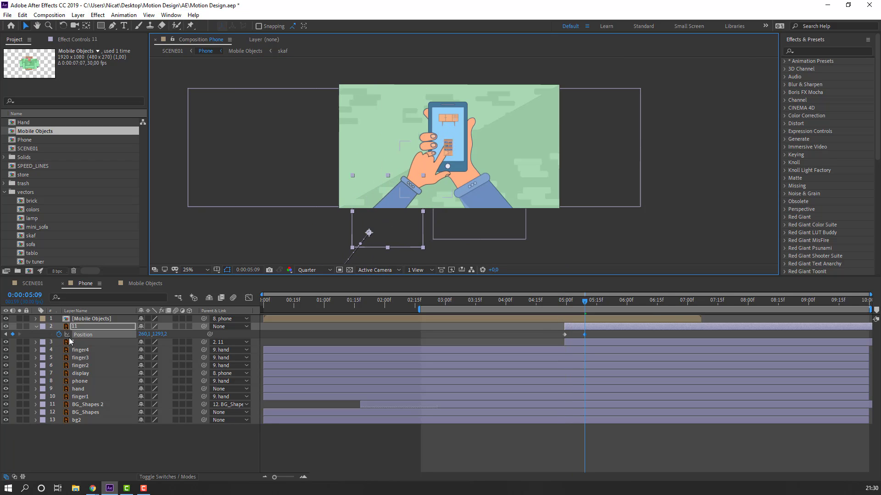
Place the Mobile Objects layer directly below finger2, start the work area just before the second hand enters, and preview
{"action": "left_click", "coordinate": [92, 318]}
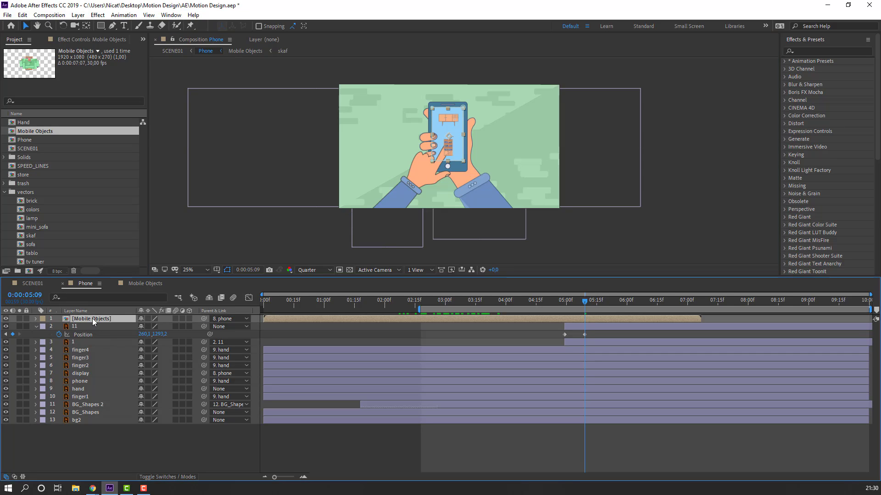
{"action": "left_click_drag", "start_coordinate": [92, 318], "coordinate": [85, 367]}
{"action": "key", "text": "period"}
{"action": "left_click_drag", "start_coordinate": [545, 111], "coordinate": [513, 132]}
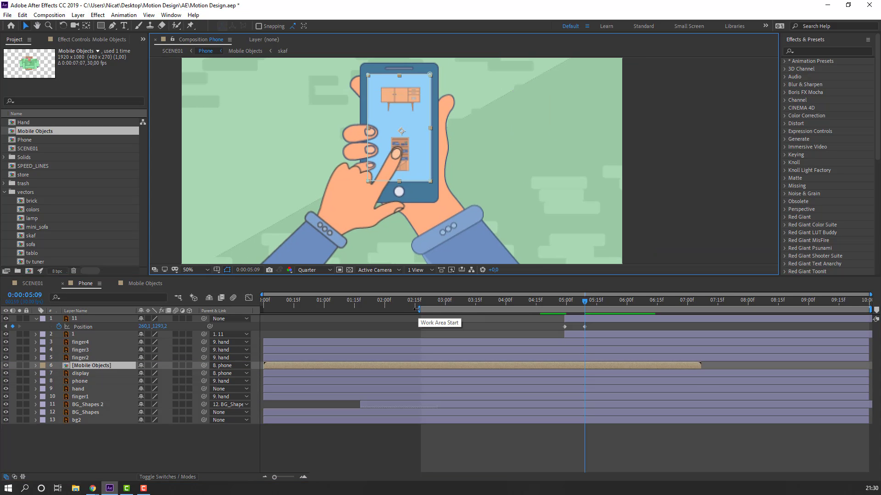
{"action": "left_click_drag", "start_coordinate": [417, 310], "coordinate": [541, 310]}
{"action": "key", "text": "space"}
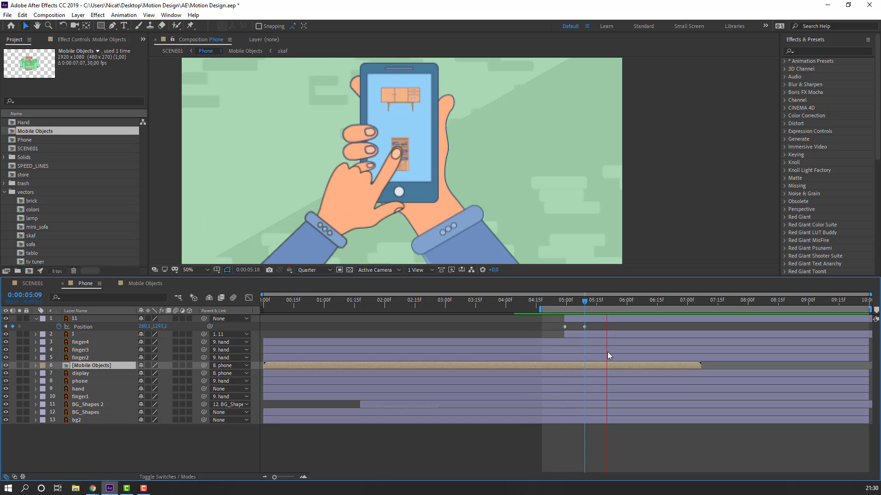
Apply Easy Ease to both position keyframes of sleeve layer 11 and preview the movement
{"action": "left_click", "coordinate": [585, 327]}
{"action": "right_click", "coordinate": [565, 326]}
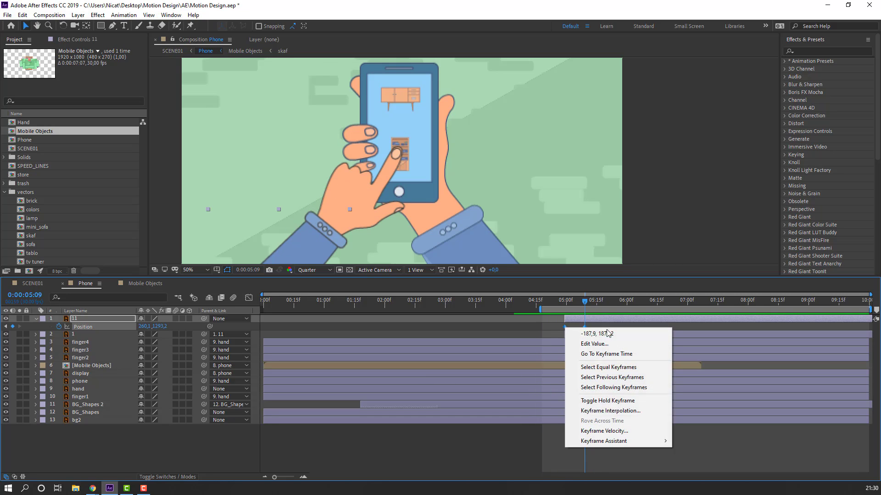
{"action": "mouse_move", "coordinate": [641, 441]}
{"action": "left_click", "coordinate": [696, 381]}
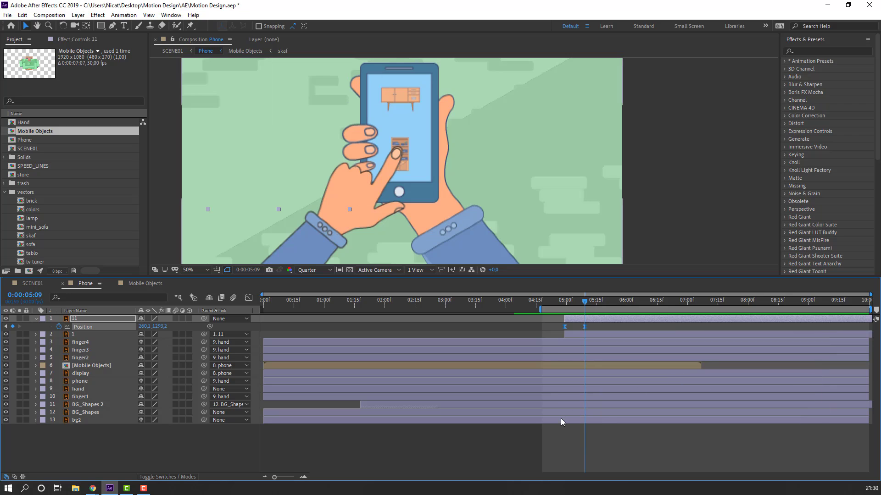
{"action": "key", "text": "space"}
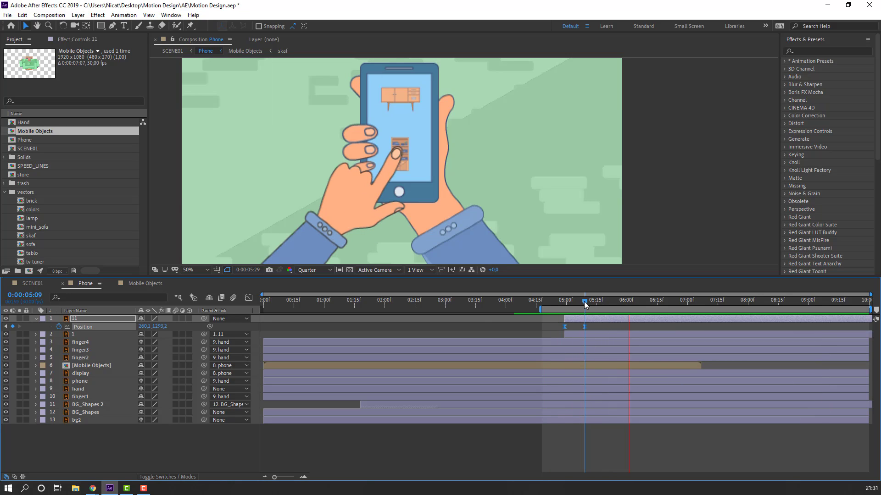
Raise the hand at layer 11's second position keyframe to 298.1, 1151.2 so the fingertip sits between the two furniture pieces
{"action": "left_click", "coordinate": [592, 325]}
{"action": "left_click", "coordinate": [590, 319]}
{"action": "left_click", "coordinate": [585, 327]}
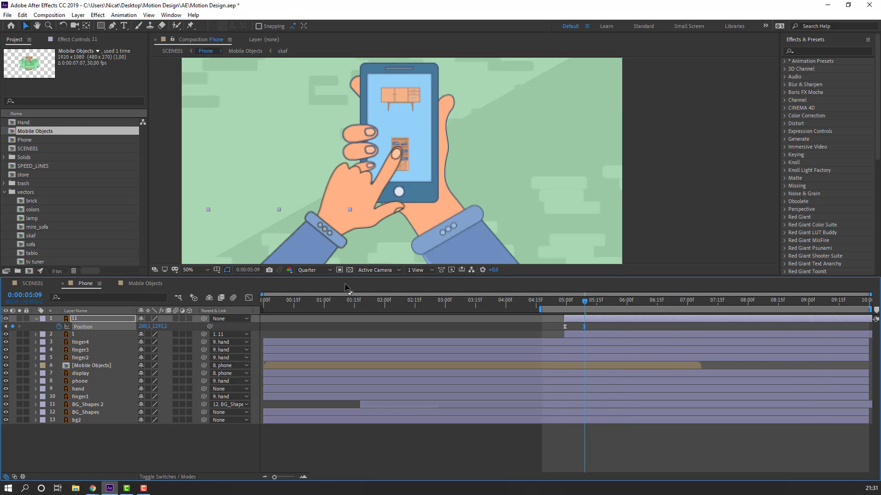
{"action": "left_click_drag", "start_coordinate": [281, 255], "coordinate": [291, 224]}
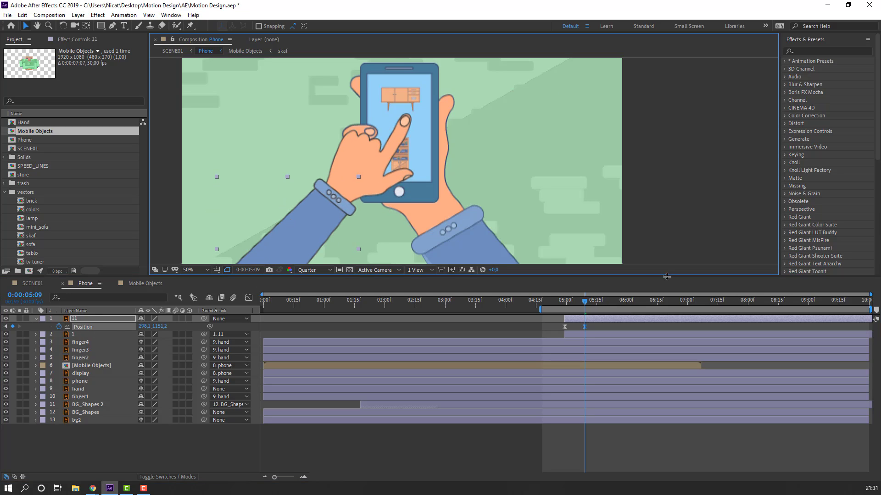
Delay layer 11's end position keyframe slightly, shape its speed graph with a longer ease out of the first keyframe, and preview
{"action": "left_click_drag", "start_coordinate": [584, 327], "coordinate": [561, 331]}
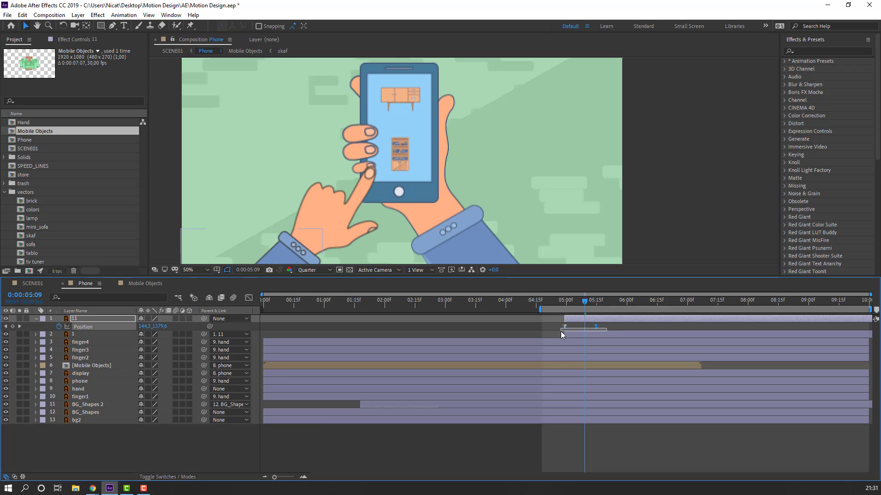
{"action": "left_click", "coordinate": [248, 298]}
{"action": "mouse_move", "coordinate": [556, 451]}
{"action": "left_mouse_down"}
{"action": "mouse_move", "coordinate": [604, 447]}
{"action": "mouse_move", "coordinate": [575, 450]}
{"action": "left_mouse_up"}
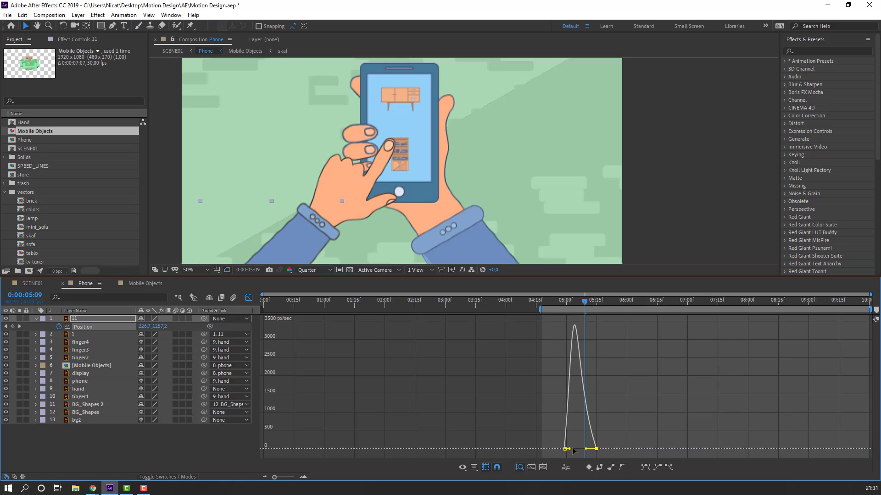
{"action": "key", "text": "space"}
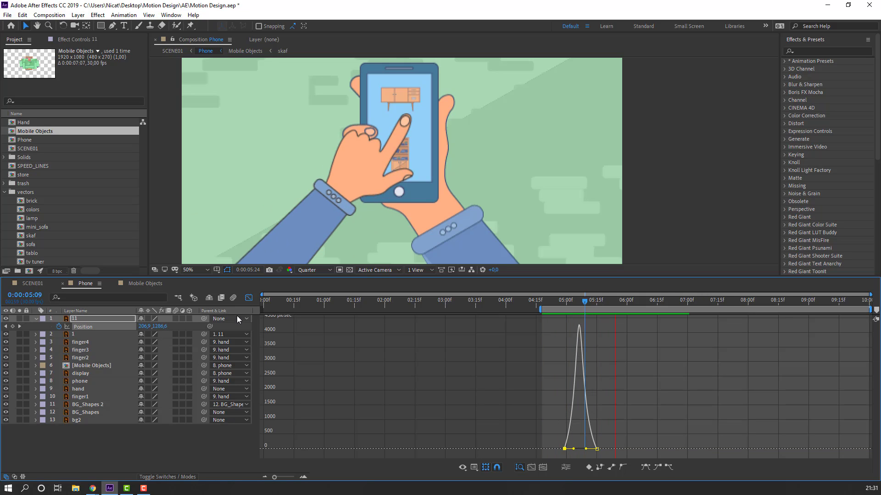
Close the speed graph, move layer 11's last position keyframe to 0:00:05:27, and preview the slower entrance
{"action": "left_click", "coordinate": [249, 298]}
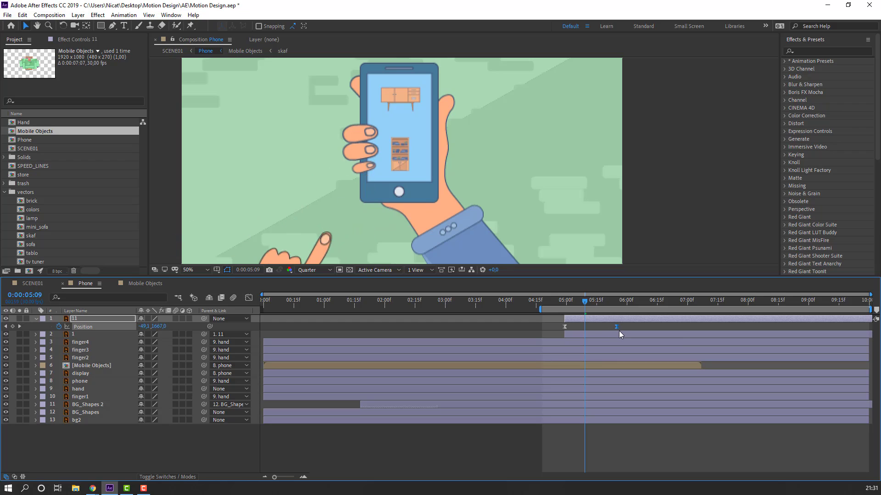
{"action": "left_click_drag", "start_coordinate": [618, 331], "coordinate": [620, 331]}
{"action": "key", "text": "space"}
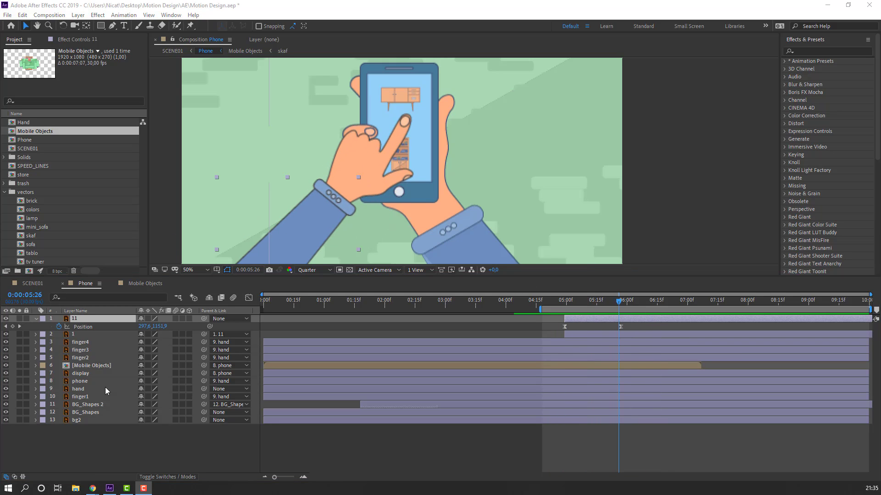
Add starting rotation keyframes of 0° to sleeve layer 11 and hand layer 1 at 0:00:05:27
{"action": "left_click_drag", "start_coordinate": [558, 302], "coordinate": [621, 302]}
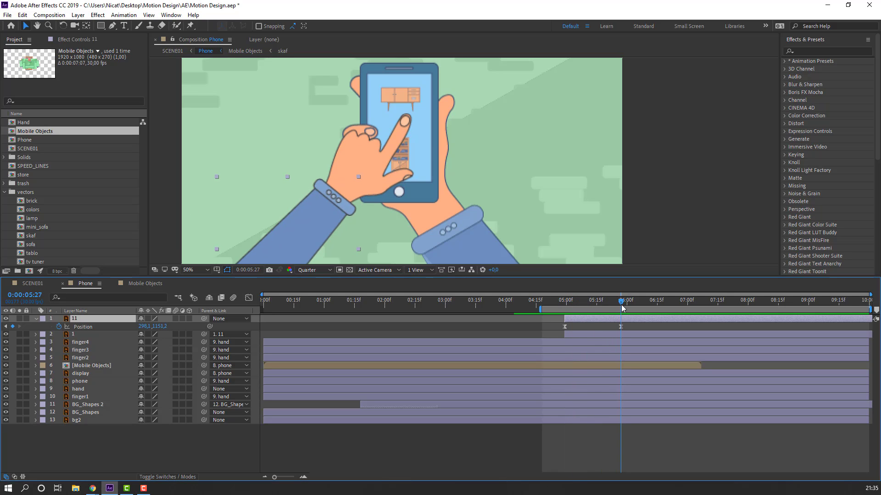
{"action": "left_click", "coordinate": [72, 337]}
{"action": "key", "text": "alt+shift+r"}
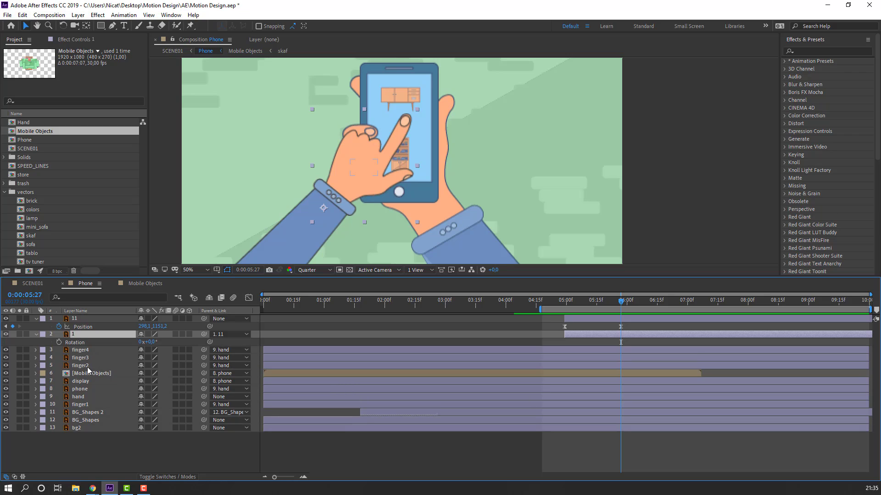
{"action": "left_click", "coordinate": [78, 319]}
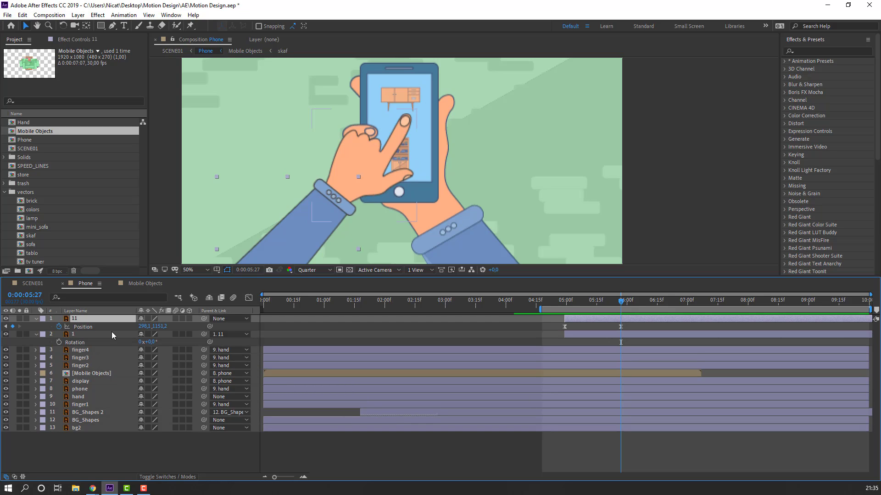
{"action": "key", "text": "shift+r"}
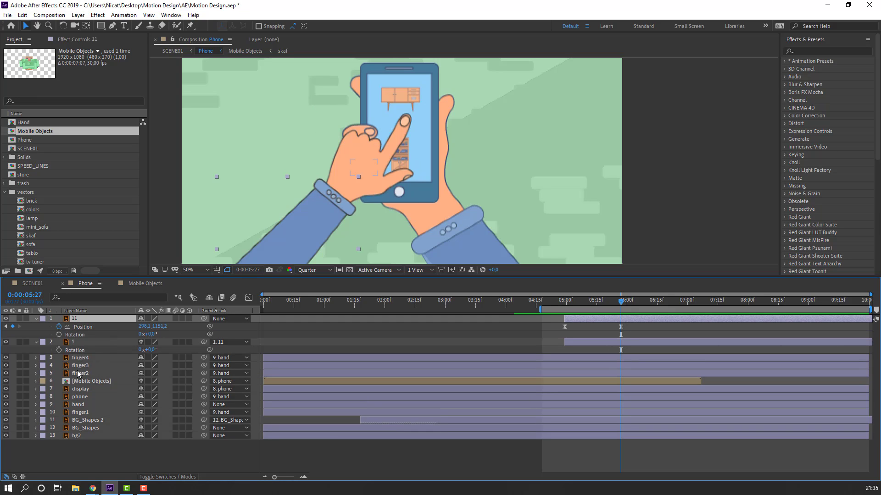
{"action": "left_click", "coordinate": [58, 334]}
{"action": "left_click", "coordinate": [59, 350]}
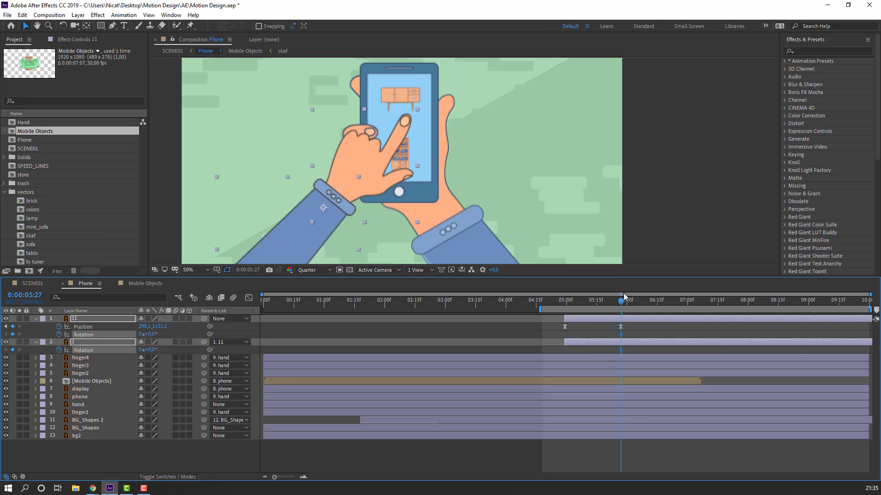
Keyframe hand layer 1's rotation to -9° at 0:00:06:07 and 8° at 0:00:06:17
{"action": "left_click_drag", "start_coordinate": [623, 301], "coordinate": [640, 302]}
{"action": "left_click", "coordinate": [167, 351]}
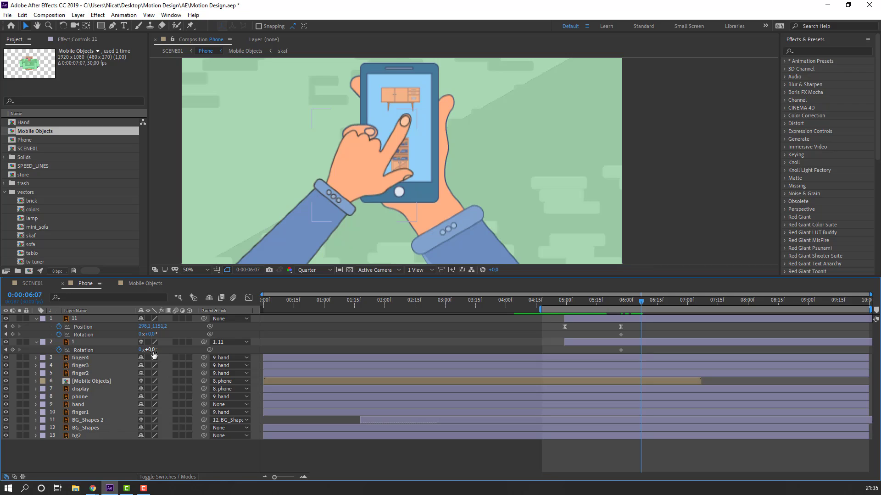
{"action": "left_click_drag", "start_coordinate": [153, 351], "coordinate": [149, 350]}
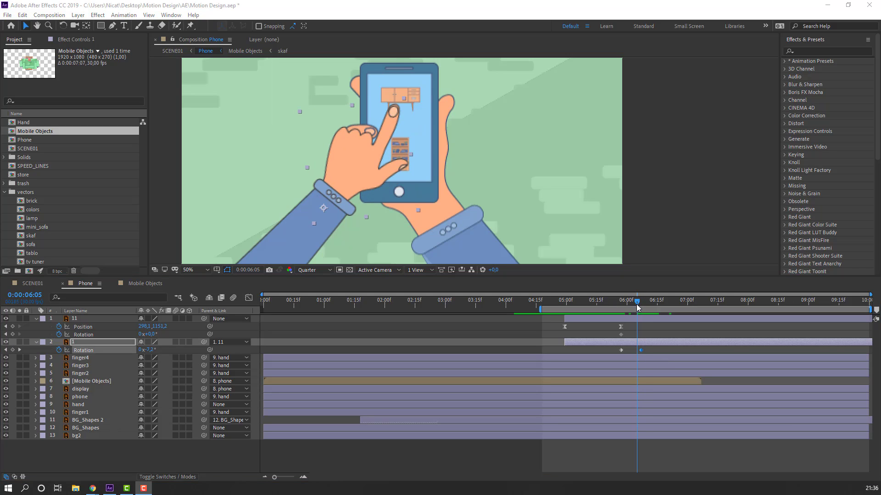
{"action": "left_click_drag", "start_coordinate": [637, 305], "coordinate": [661, 309]}
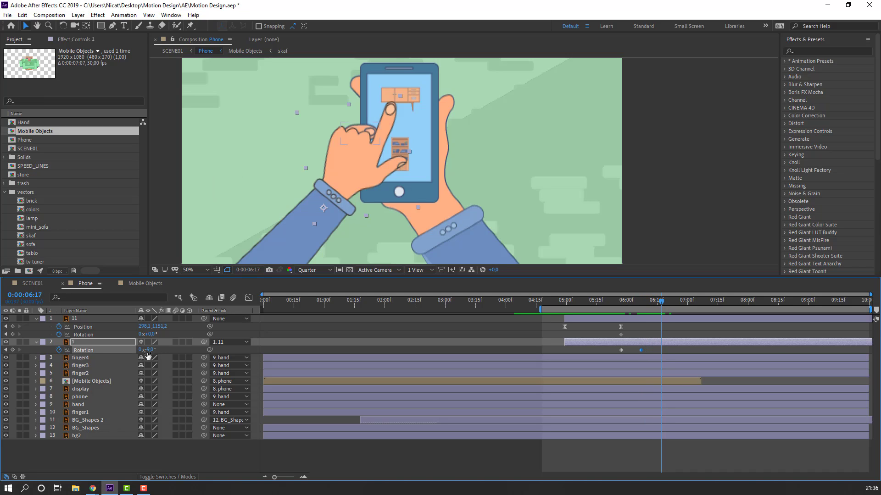
{"action": "left_click_drag", "start_coordinate": [148, 355], "coordinate": [158, 359]}
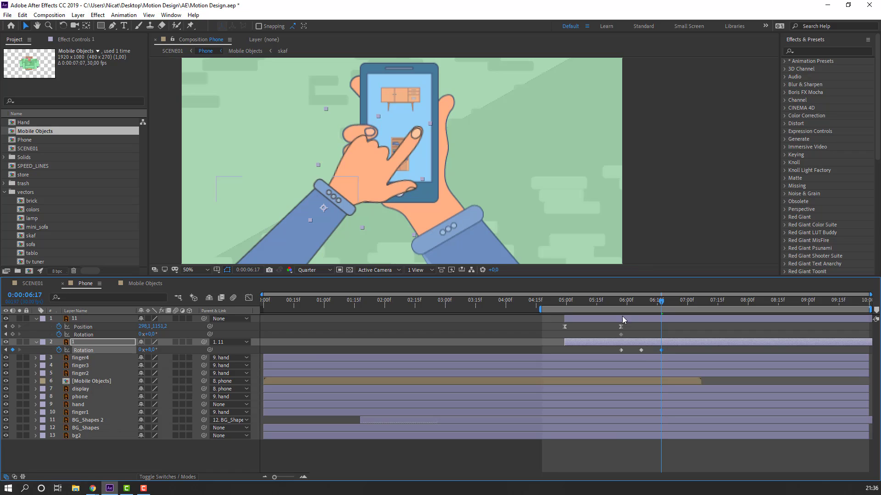
Keyframe sleeve layer 11's rotation to 3° at 0:00:06:07 and 0° at 0:00:06:17
{"action": "left_click_drag", "start_coordinate": [616, 303], "coordinate": [641, 310]}
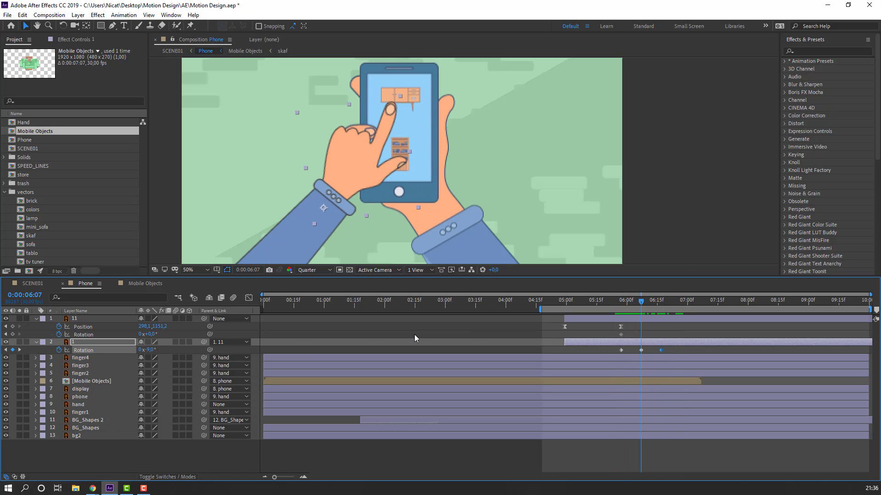
{"action": "left_click", "coordinate": [82, 320]}
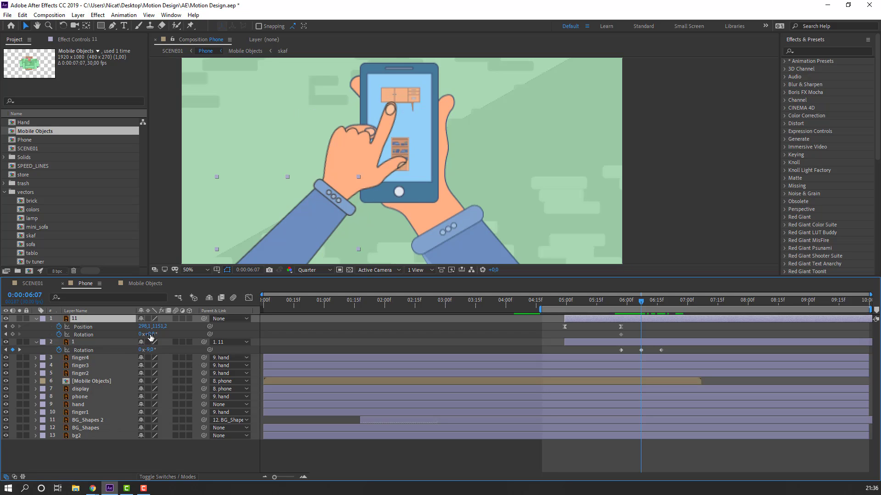
{"action": "left_click_drag", "start_coordinate": [151, 337], "coordinate": [153, 336]}
{"action": "left_click_drag", "start_coordinate": [613, 312], "coordinate": [662, 308]}
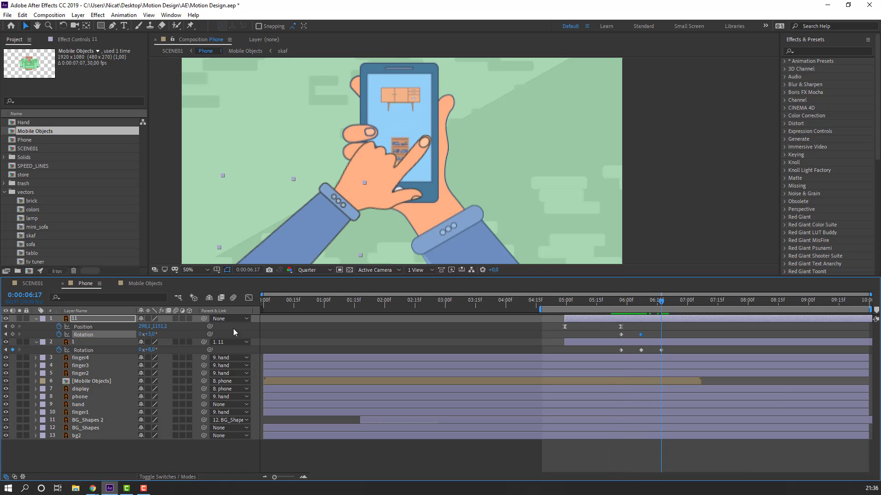
{"action": "left_click", "coordinate": [147, 335]}
{"action": "type", "text": "0"}
{"action": "key", "text": "Return"}
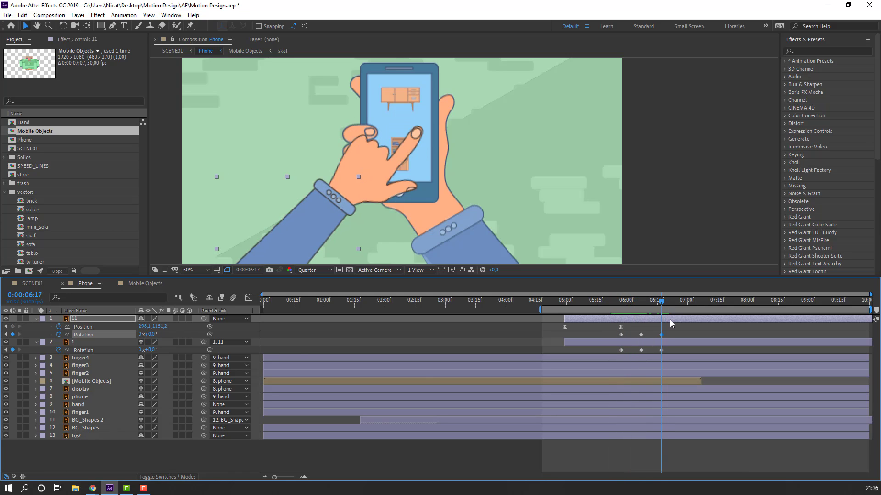
Apply Easy Ease to all rotation keyframes of sleeve layer 11 and hand layer 1, and preview the gesture
{"action": "left_click_drag", "start_coordinate": [612, 303], "coordinate": [643, 302]}
{"action": "left_click", "coordinate": [620, 350]}
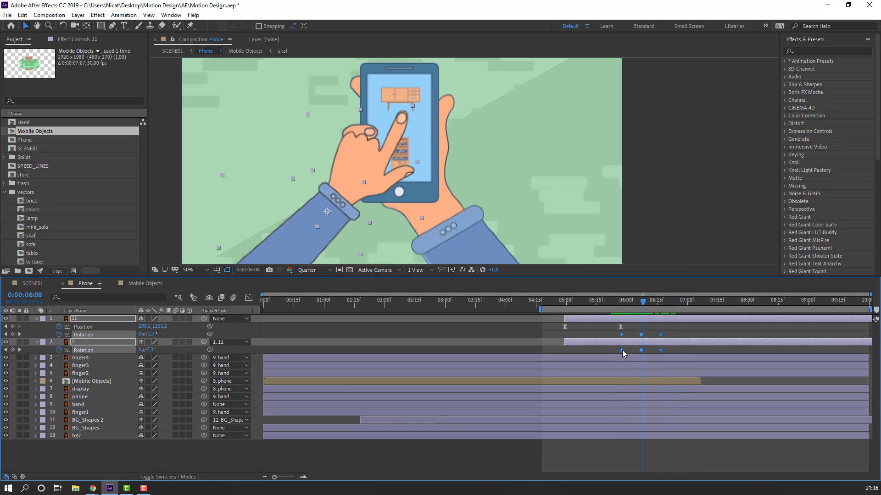
{"action": "right_click", "coordinate": [622, 351]}
{"action": "mouse_move", "coordinate": [678, 463]}
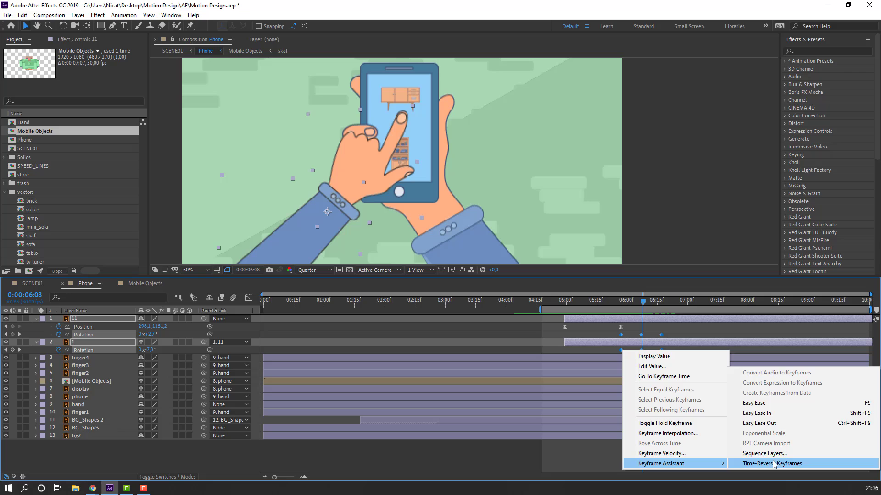
{"action": "left_click", "coordinate": [754, 403]}
{"action": "left_click", "coordinate": [415, 455]}
{"action": "key", "text": "space"}
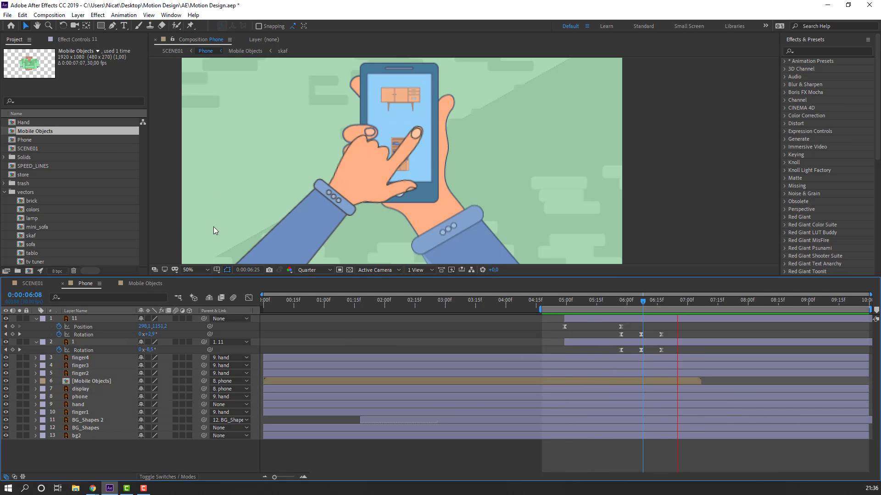
At 0:00:05:27, add five puppet pins to hand layer 1: index fingertip, knuckles, both sides of the wrist, and thumb tip
{"action": "mouse_move", "coordinate": [633, 302]}
{"action": "left_mouse_down"}
{"action": "mouse_move", "coordinate": [622, 304]}
{"action": "mouse_move", "coordinate": [693, 303]}
{"action": "mouse_move", "coordinate": [622, 308]}
{"action": "left_mouse_up"}
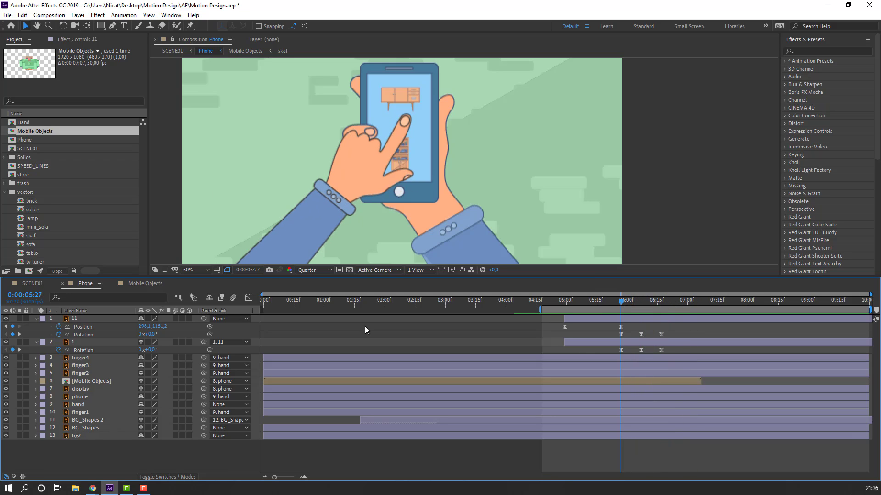
{"action": "left_click", "coordinate": [82, 342]}
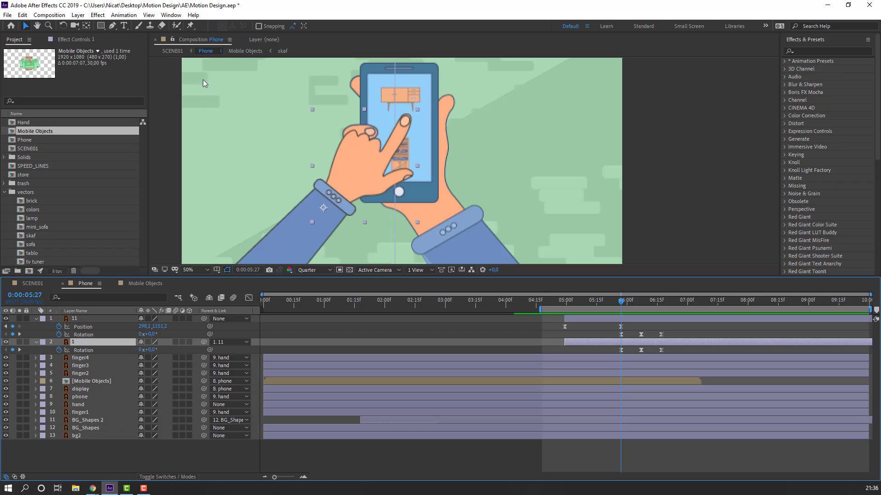
{"action": "left_click", "coordinate": [190, 26]}
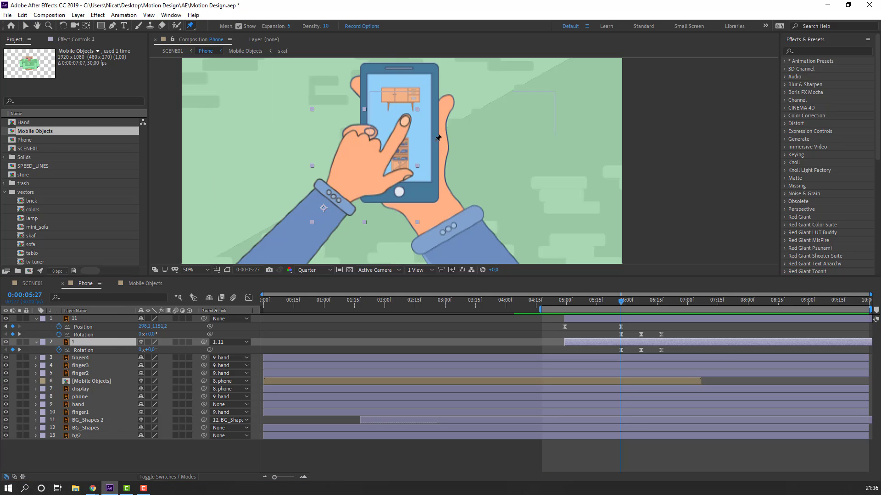
{"action": "left_click", "coordinate": [406, 119]}
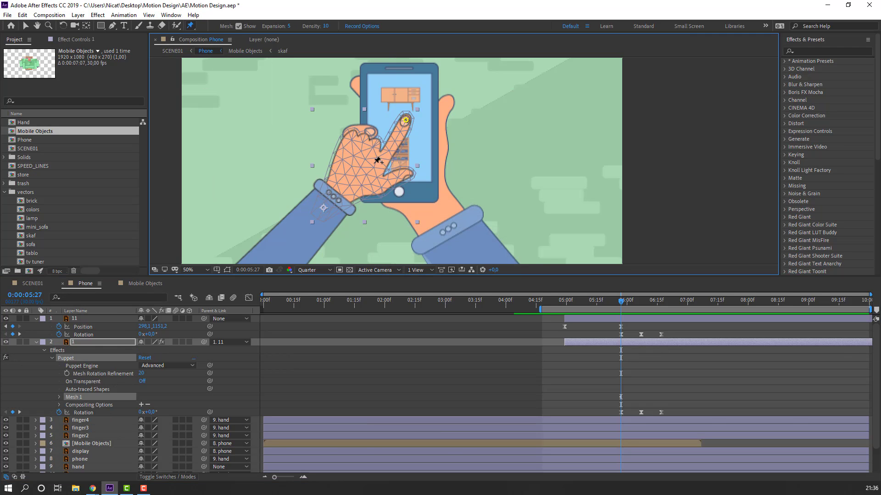
{"action": "left_click", "coordinate": [351, 140]}
{"action": "left_click", "coordinate": [338, 181]}
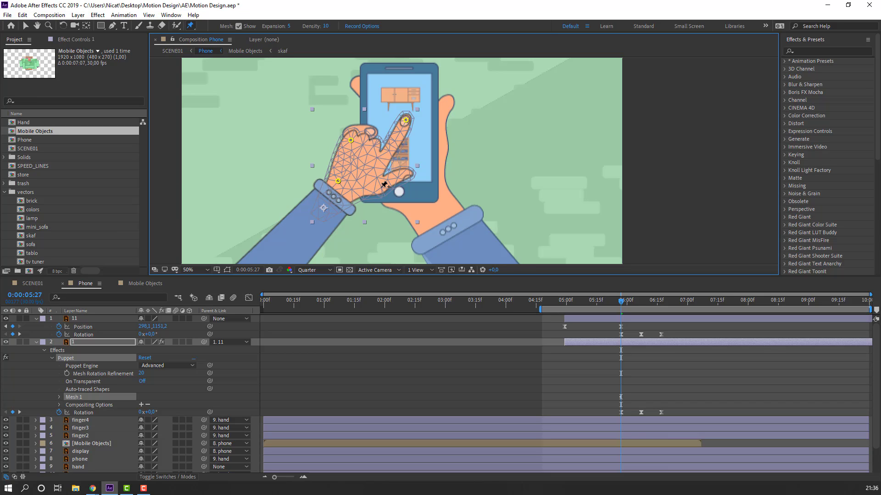
{"action": "left_click", "coordinate": [369, 189]}
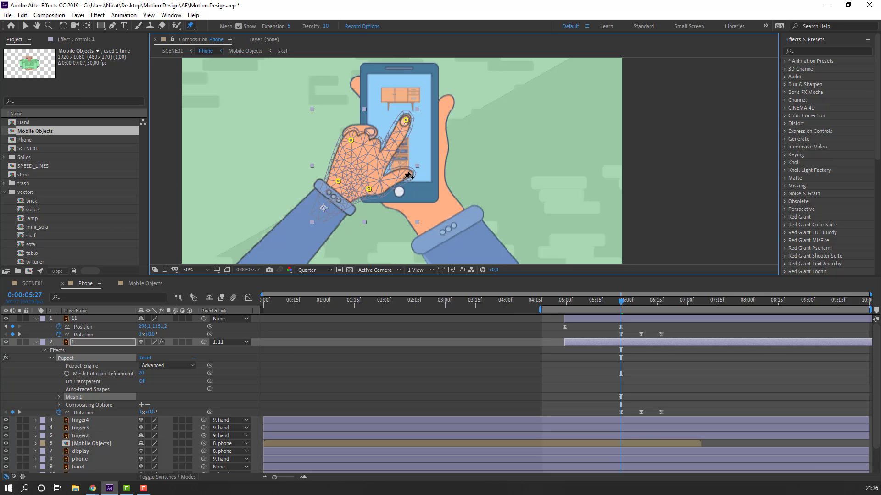
{"action": "left_click", "coordinate": [406, 174]}
{"action": "left_click_drag", "start_coordinate": [407, 120], "coordinate": [394, 112]}
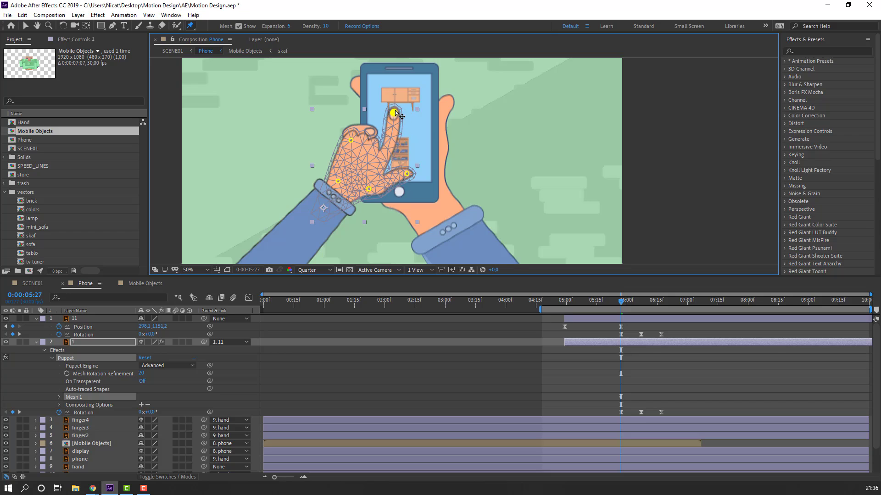
{"action": "key", "text": "ctrl+z"}
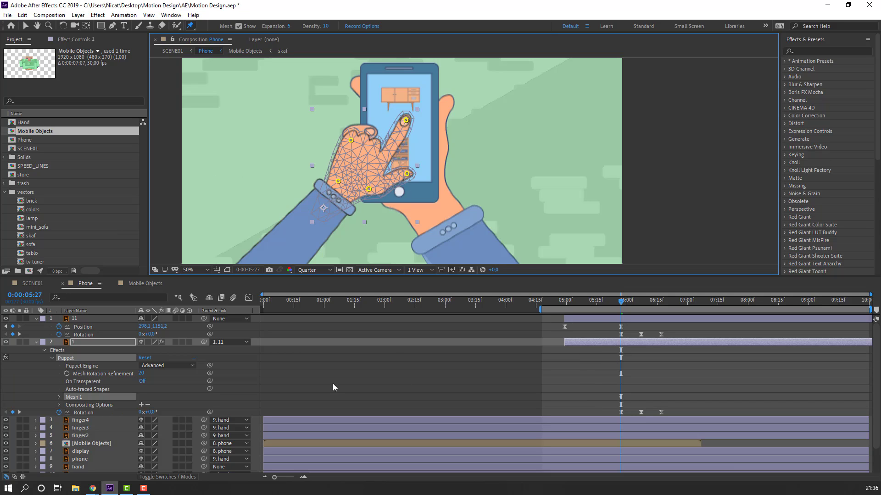
Keyframe the index fingertip's puppet pin up and left at the hand's second rotation keyframe, and down and right at 0:00:06:17
{"action": "left_click", "coordinate": [58, 397]}
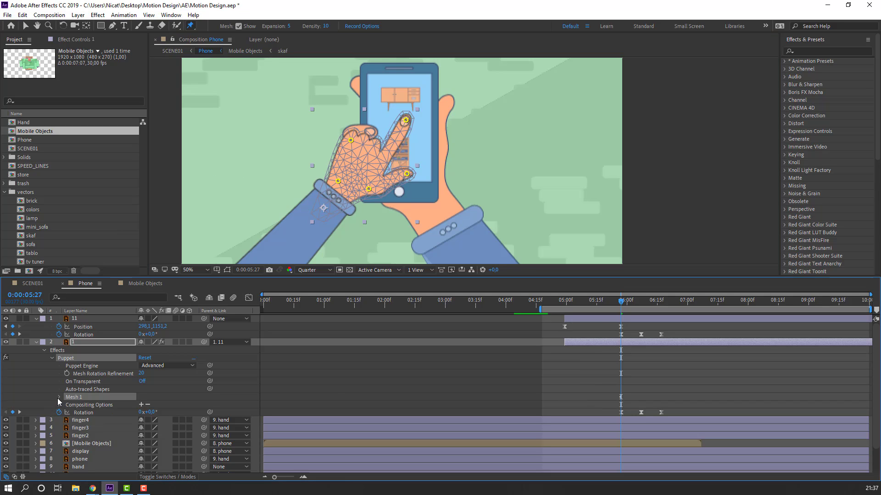
{"action": "scroll", "coordinate": [52, 400], "scroll_direction": "down", "scroll_amount": 1}
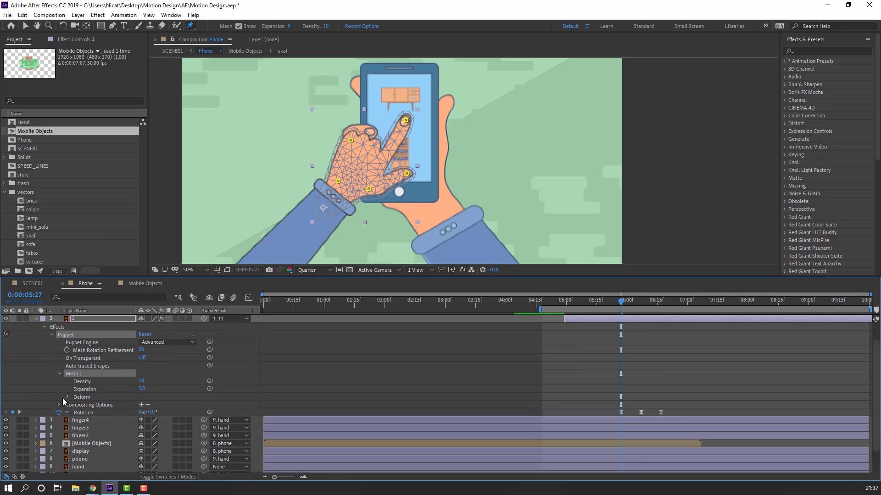
{"action": "left_click", "coordinate": [66, 397]}
{"action": "scroll", "coordinate": [58, 413], "scroll_direction": "down", "scroll_amount": 1}
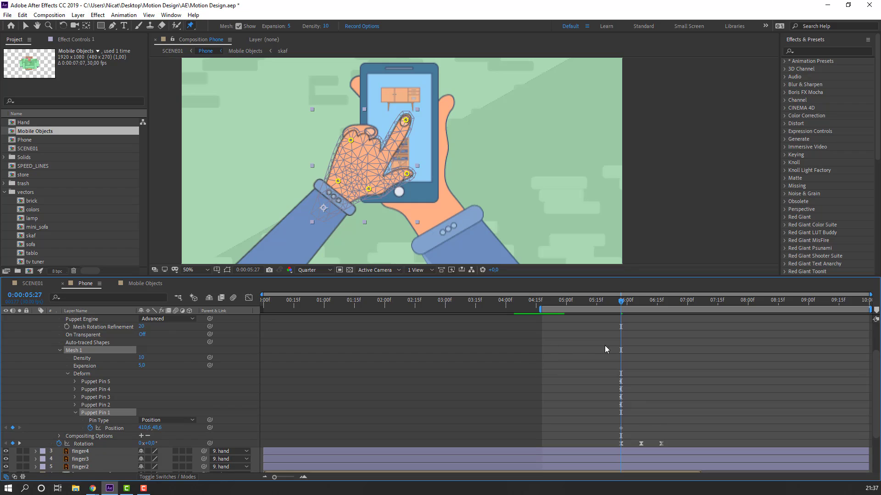
{"action": "left_click_drag", "start_coordinate": [625, 306], "coordinate": [640, 305]}
{"action": "left_click_drag", "start_coordinate": [401, 116], "coordinate": [391, 111]}
{"action": "left_click_drag", "start_coordinate": [642, 303], "coordinate": [663, 304]}
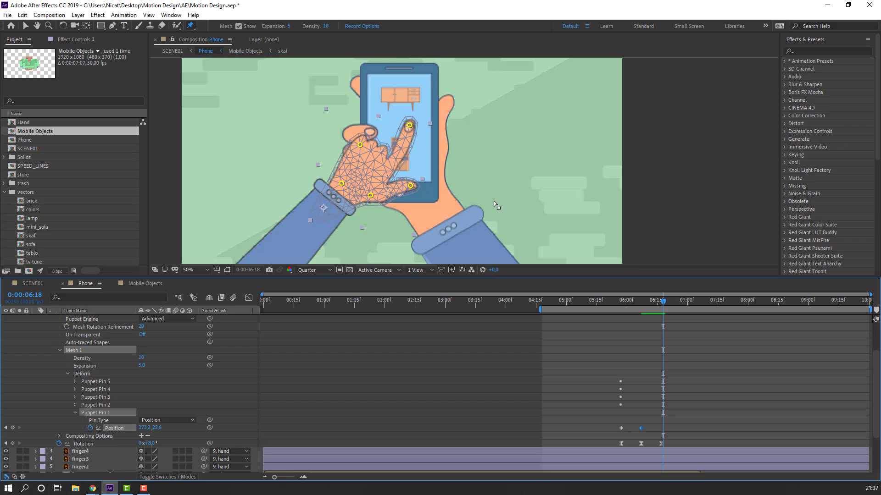
{"action": "key", "text": "Page_Up"}
{"action": "left_click_drag", "start_coordinate": [410, 126], "coordinate": [424, 141]}
Keyframe the index fingertip pin back up and left at 0:00:06:26, and preview the finger movement
{"action": "left_click_drag", "start_coordinate": [612, 300], "coordinate": [679, 311]}
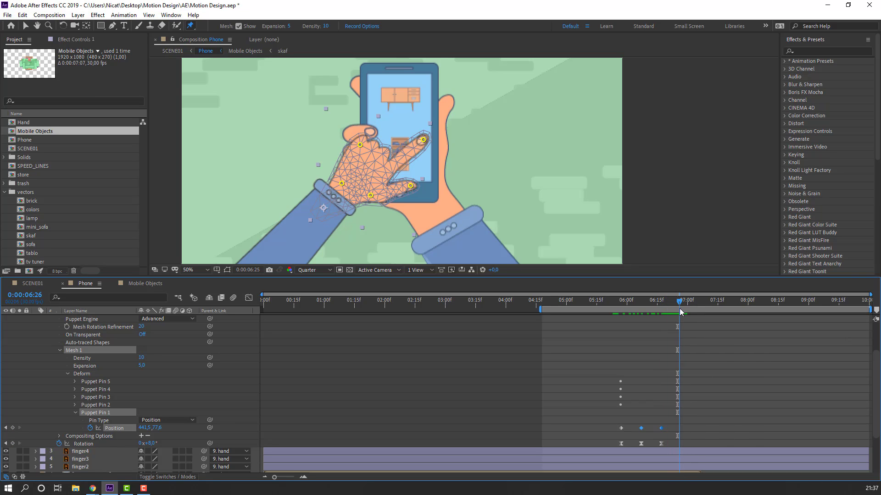
{"action": "left_click", "coordinate": [423, 141]}
{"action": "left_click_drag", "start_coordinate": [423, 140], "coordinate": [413, 127]}
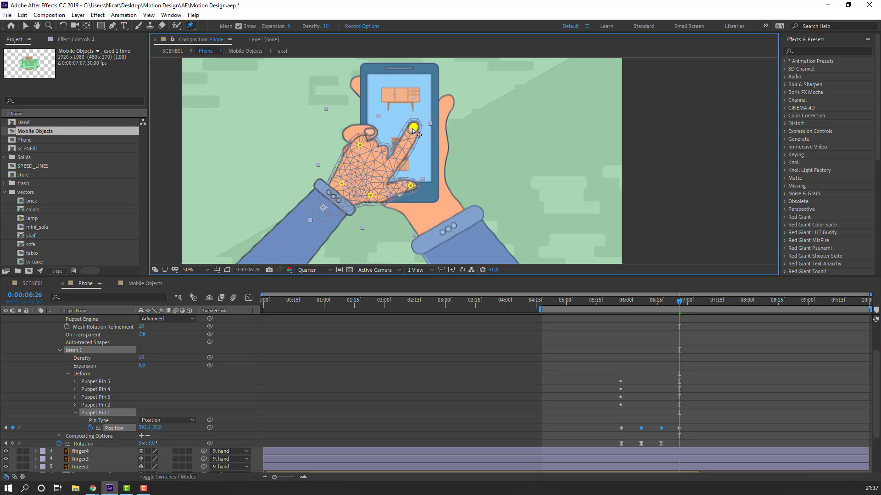
{"action": "left_click", "coordinate": [700, 351]}
{"action": "key", "text": "space"}
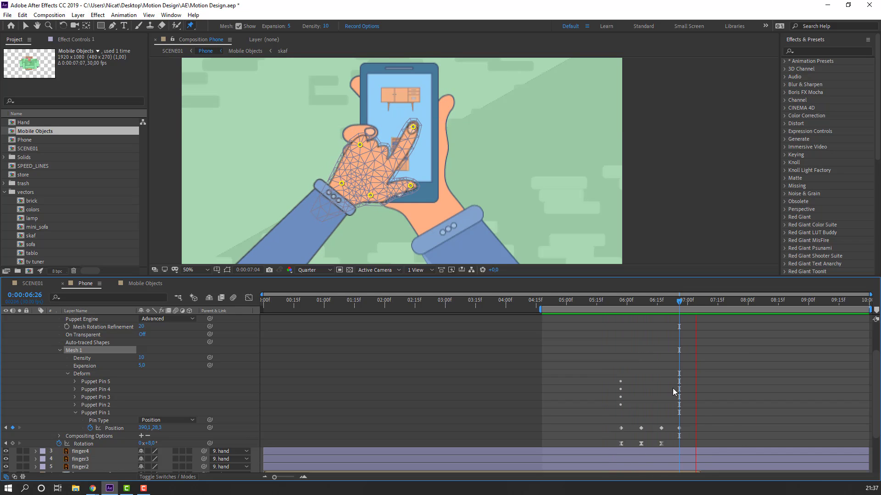
{"action": "key", "text": "space"}
Apply Easy Ease to all four position keyframes of the fingertip pin, switch to the Selection tool, and preview the scene
{"action": "left_click", "coordinate": [702, 424]}
{"action": "left_click_drag", "start_coordinate": [593, 300], "coordinate": [679, 307]}
{"action": "left_click_drag", "start_coordinate": [694, 433], "coordinate": [612, 432]}
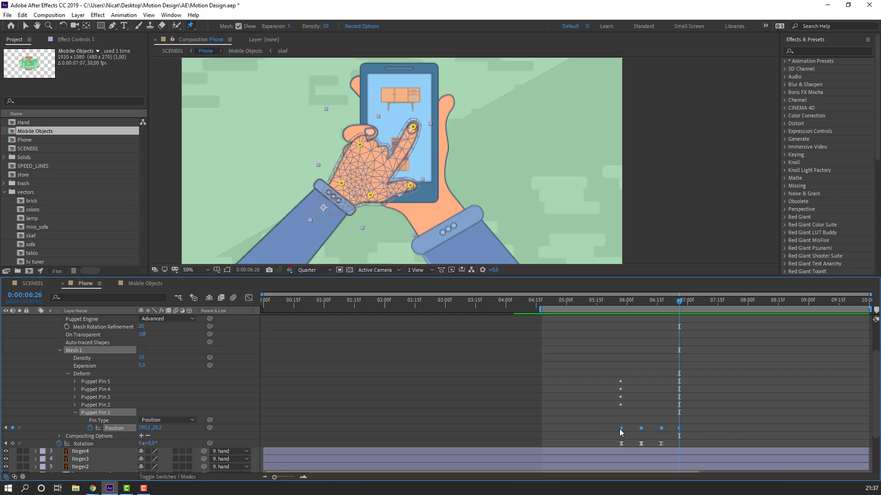
{"action": "right_click", "coordinate": [621, 428]}
{"action": "mouse_move", "coordinate": [682, 422]}
{"action": "left_click", "coordinate": [752, 359]}
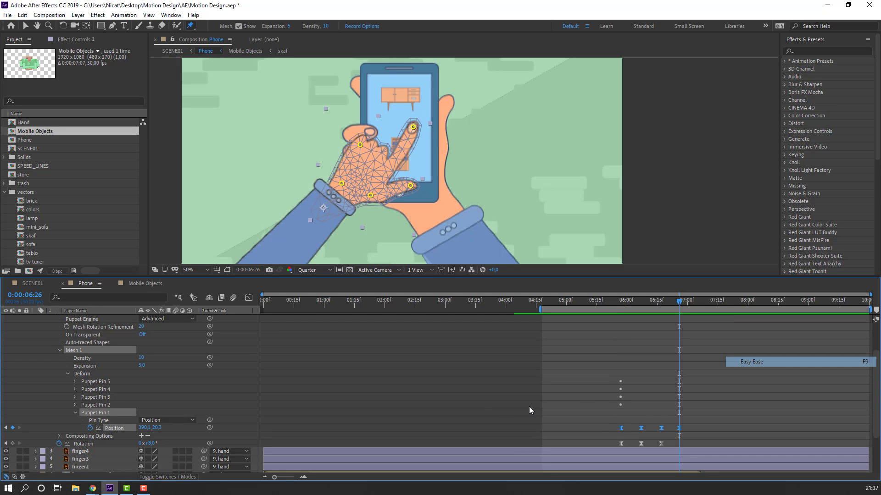
{"action": "key", "text": "comma"}
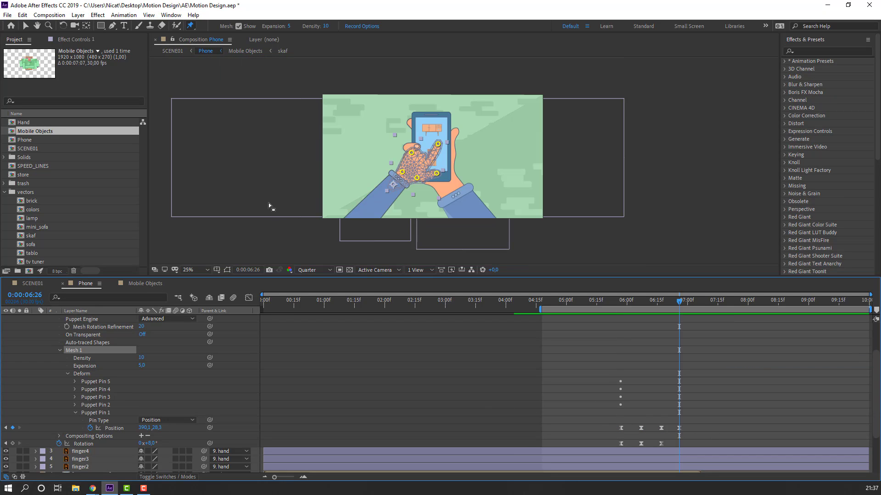
{"action": "left_click", "coordinate": [26, 26]}
{"action": "key", "text": "space"}
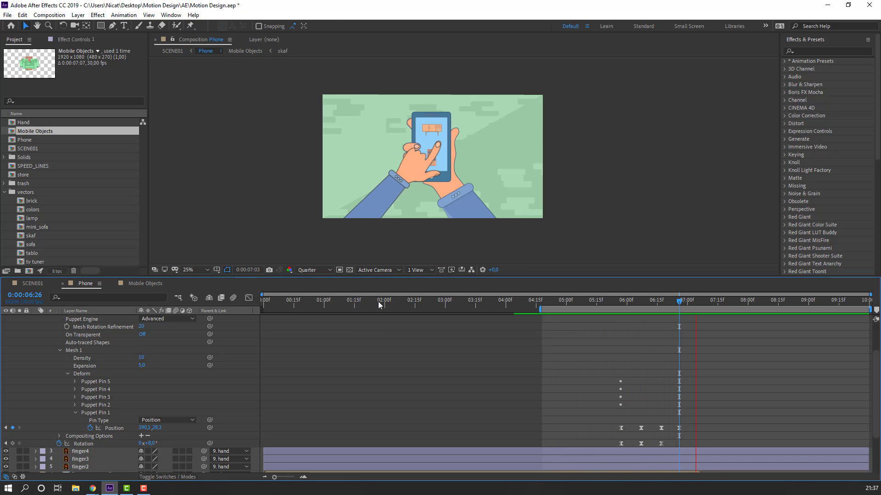
{"action": "key", "text": "space"}
{"action": "key", "text": "period"}
Set layer 11's rotation to -4.1° at 0:00:06:06 and delete its adjacent old rotation keyframe
{"action": "mouse_move", "coordinate": [629, 306]}
{"action": "left_mouse_down"}
{"action": "mouse_move", "coordinate": [650, 308]}
{"action": "mouse_move", "coordinate": [621, 303]}
{"action": "mouse_move", "coordinate": [641, 311]}
{"action": "left_mouse_up"}
{"action": "scroll", "coordinate": [664, 356], "scroll_direction": "up", "scroll_amount": 3}
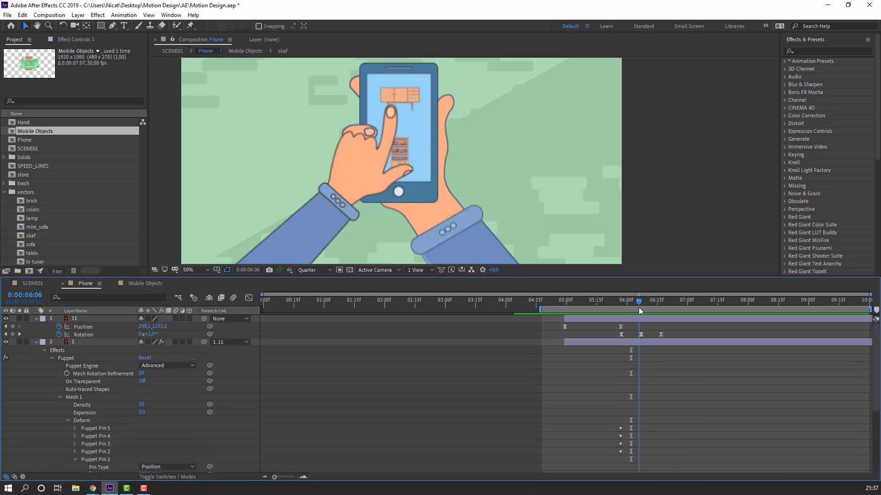
{"action": "left_click", "coordinate": [89, 318]}
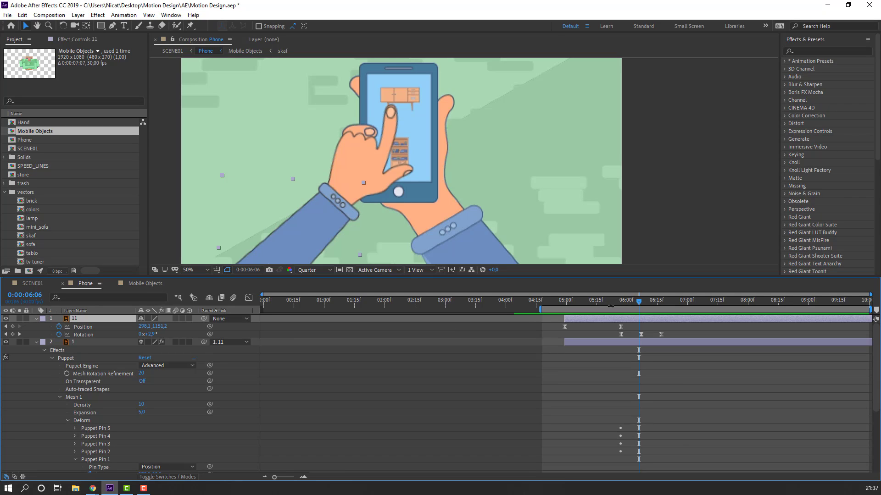
{"action": "key", "text": "Page_Down"}
{"action": "key", "text": "Page_Down"}
{"action": "key", "text": "Page_Up"}
{"action": "key", "text": "Page_Up"}
{"action": "left_click_drag", "start_coordinate": [151, 335], "coordinate": [148, 336]}
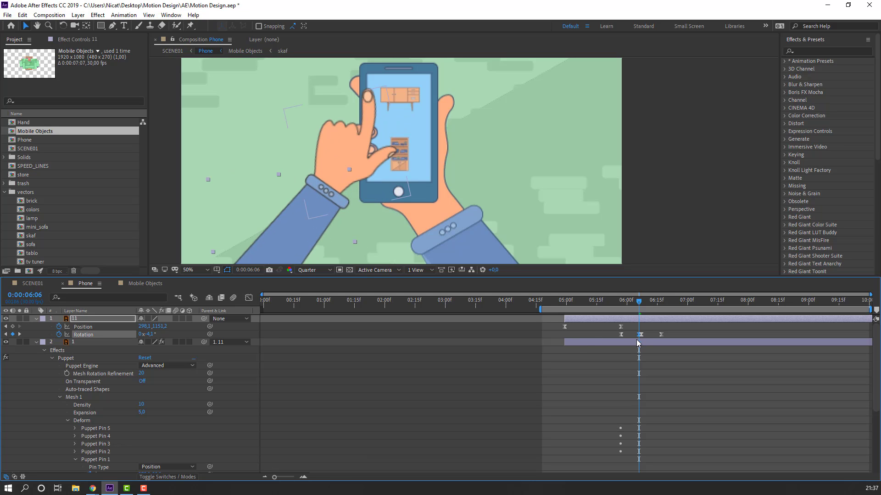
{"action": "key", "text": "Delete"}
Set sleeve layer 11's rotation keyframe at 0:00:06:17 to 4°
{"action": "left_click_drag", "start_coordinate": [621, 302], "coordinate": [660, 308]}
{"action": "left_click", "coordinate": [661, 334]}
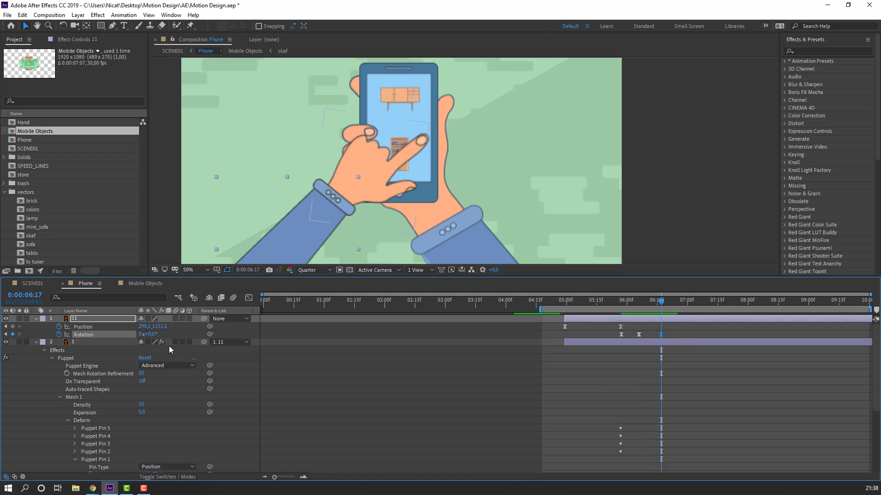
{"action": "left_click_drag", "start_coordinate": [151, 334], "coordinate": [152, 335]}
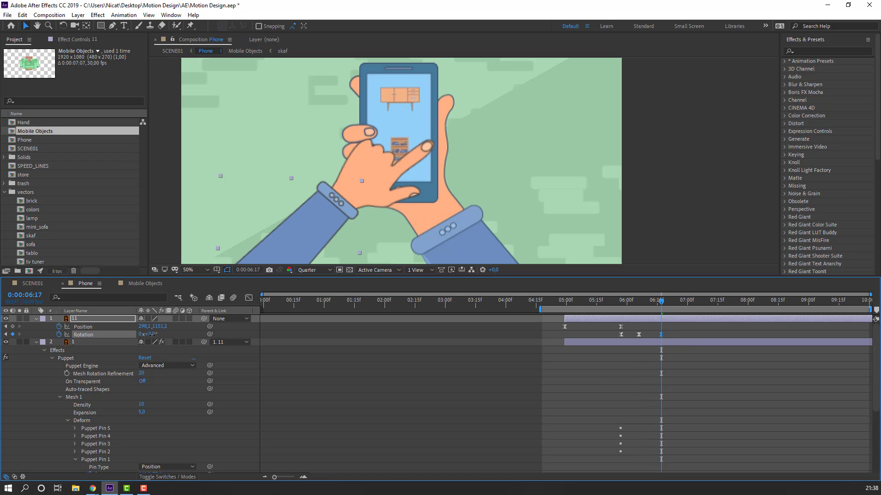
{"action": "left_click", "coordinate": [149, 335]}
{"action": "key", "text": "Return"}
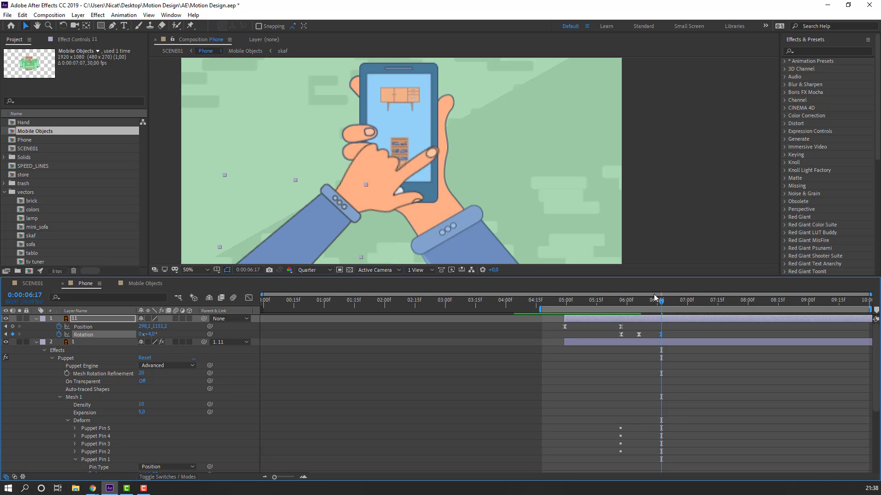
Add a 0° rotation keyframe to sleeve layer 11 at 0:00:06:25 and preview the scrolling gesture
{"action": "left_click_drag", "start_coordinate": [669, 300], "coordinate": [676, 300]}
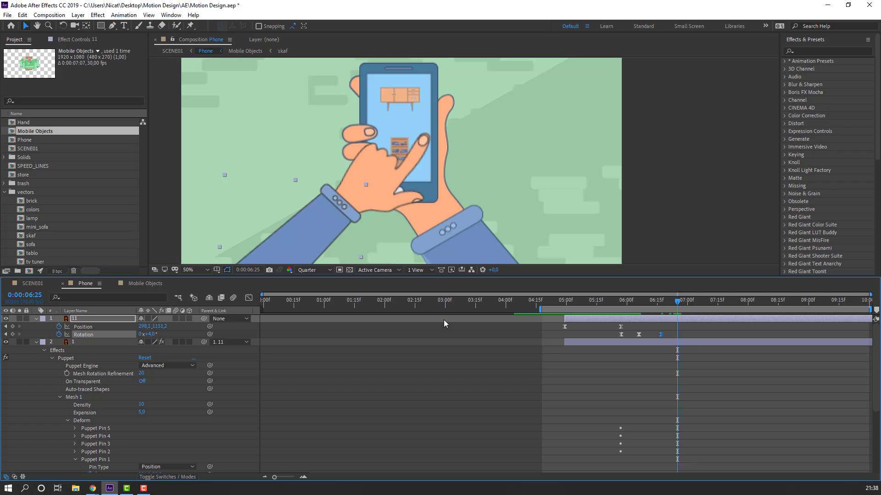
{"action": "type", "text": "0"}
{"action": "key", "text": "Return"}
{"action": "key", "text": "space"}
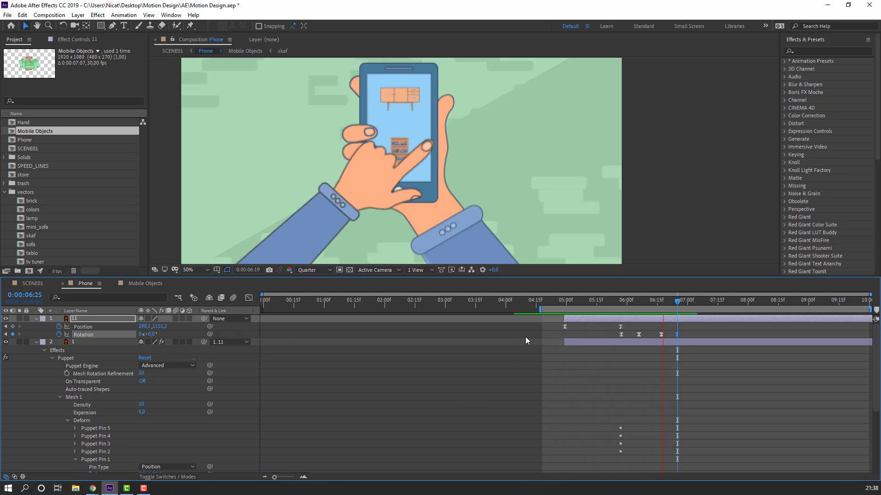
{"action": "key", "text": "space"}
{"action": "key", "text": "space"}
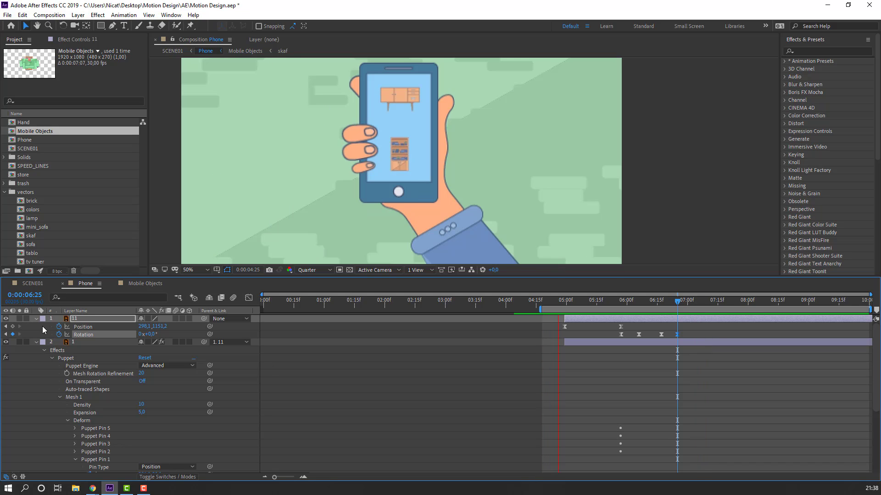
Collapse the expanded properties of layers 11 and 1 and preview the hand's scrolling gesture over the phone display
{"action": "left_click", "coordinate": [37, 318]}
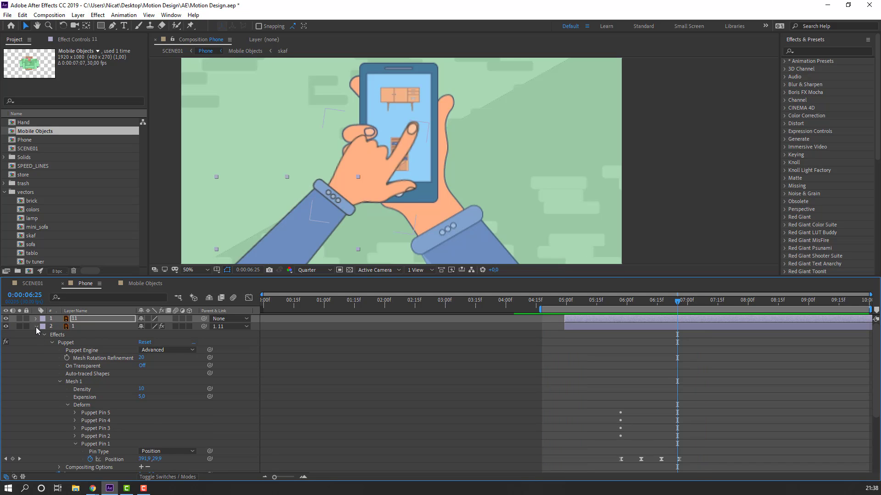
{"action": "left_click", "coordinate": [36, 326]}
{"action": "left_click", "coordinate": [138, 445]}
{"action": "key", "text": "space"}
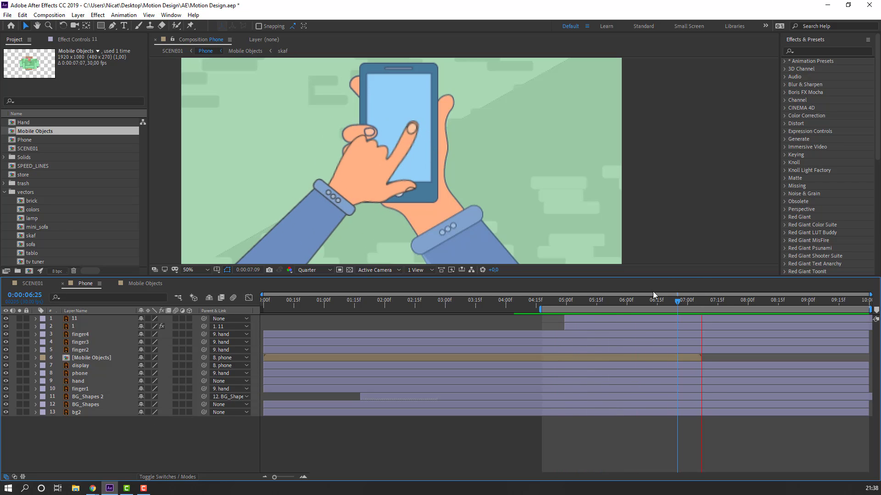
{"action": "left_click_drag", "start_coordinate": [653, 298], "coordinate": [670, 305]}
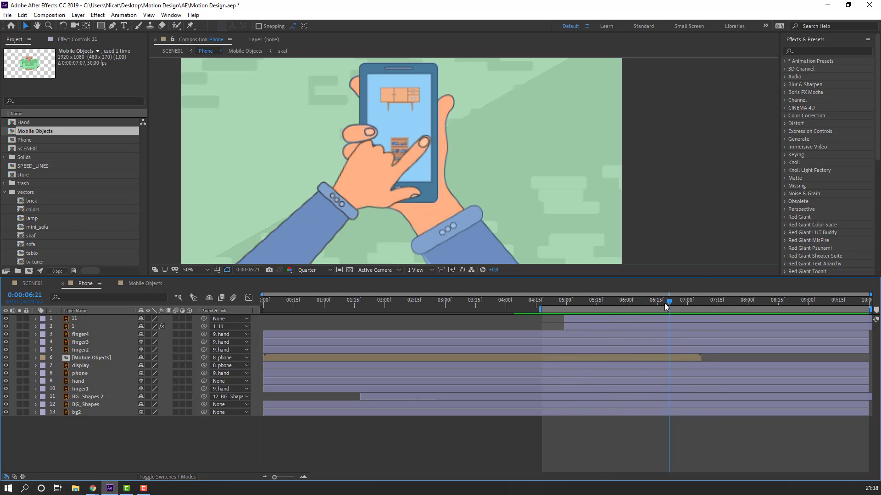
Shift layer 11's position keyframes at 0:00:05:27 so the pointing hand sits at about 238.1, 1167.2, and preview it
{"action": "left_click", "coordinate": [71, 322]}
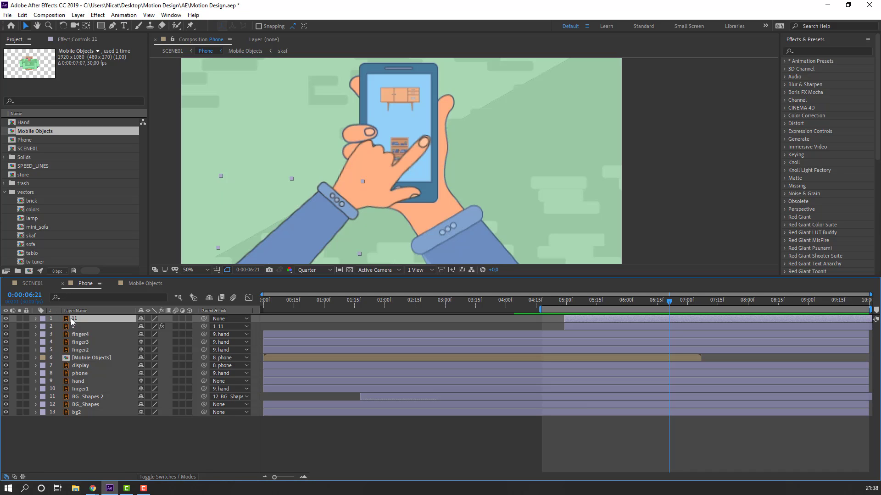
{"action": "key", "text": "u"}
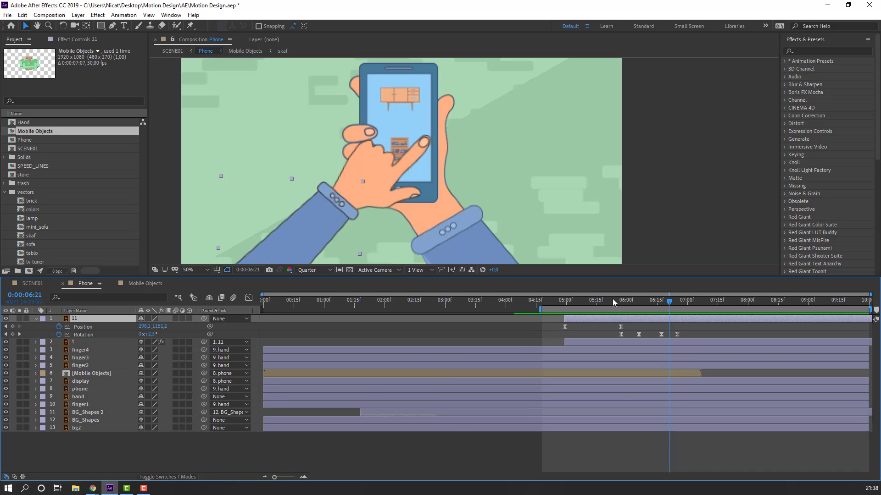
{"action": "left_click_drag", "start_coordinate": [613, 299], "coordinate": [539, 327]}
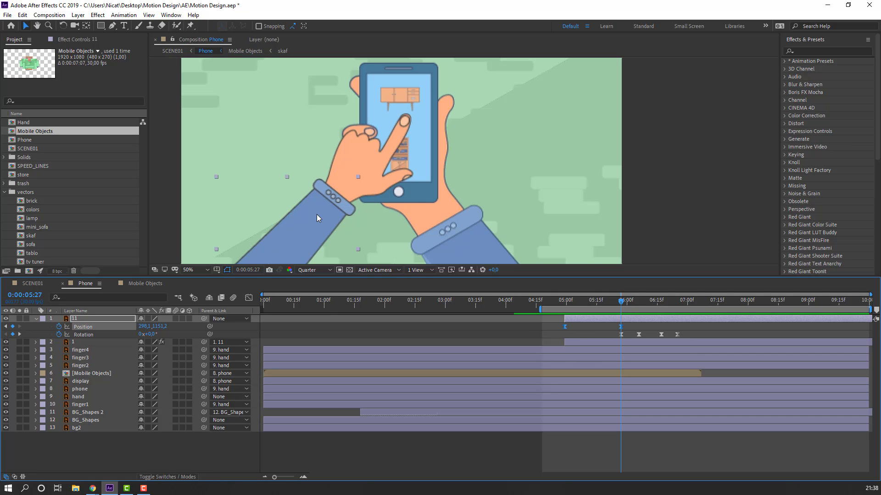
{"action": "mouse_move", "coordinate": [316, 217]}
{"action": "left_mouse_down"}
{"action": "mouse_move", "coordinate": [307, 231]}
{"action": "mouse_move", "coordinate": [302, 221]}
{"action": "left_mouse_up"}
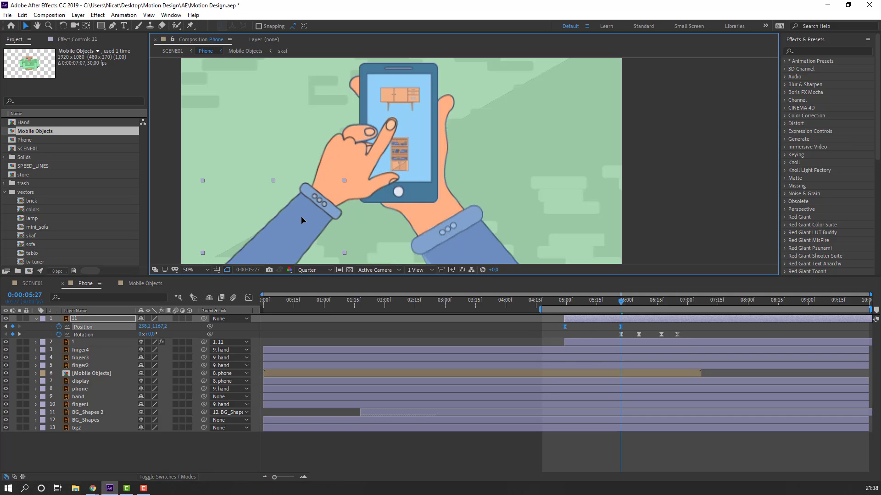
{"action": "key", "text": "space"}
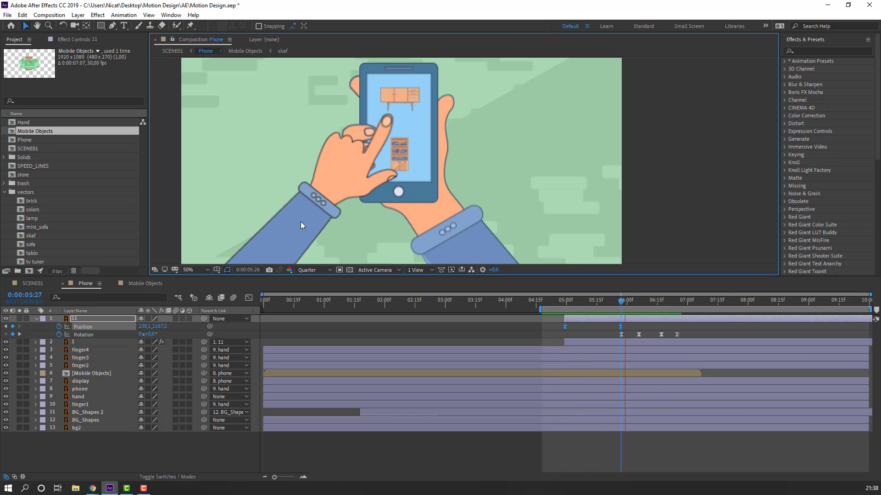
{"action": "key", "text": "space"}
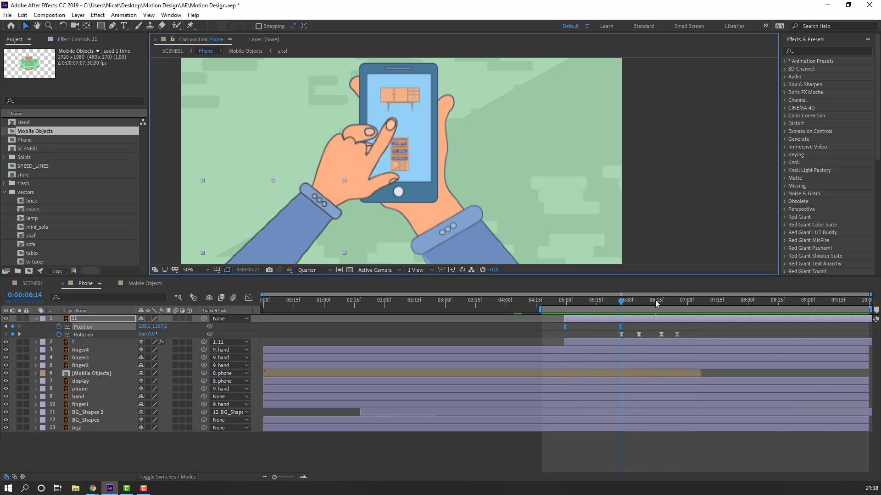
Apply Freeze Frame to all six furniture layers in the Mobile Objects composition at 0:00:09:13 and collapse their properties
{"action": "mouse_move", "coordinate": [656, 301]}
{"action": "left_mouse_down"}
{"action": "mouse_move", "coordinate": [705, 302]}
{"action": "mouse_move", "coordinate": [667, 303]}
{"action": "left_mouse_up"}
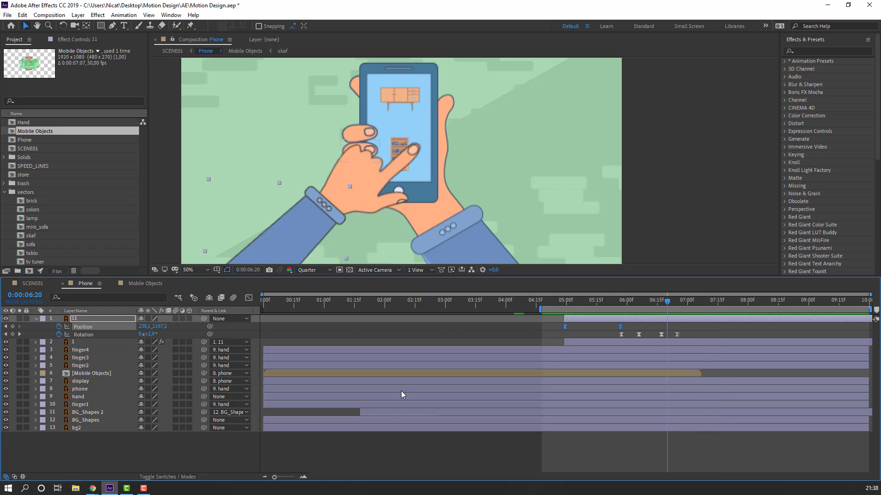
{"action": "double_click", "coordinate": [87, 374]}
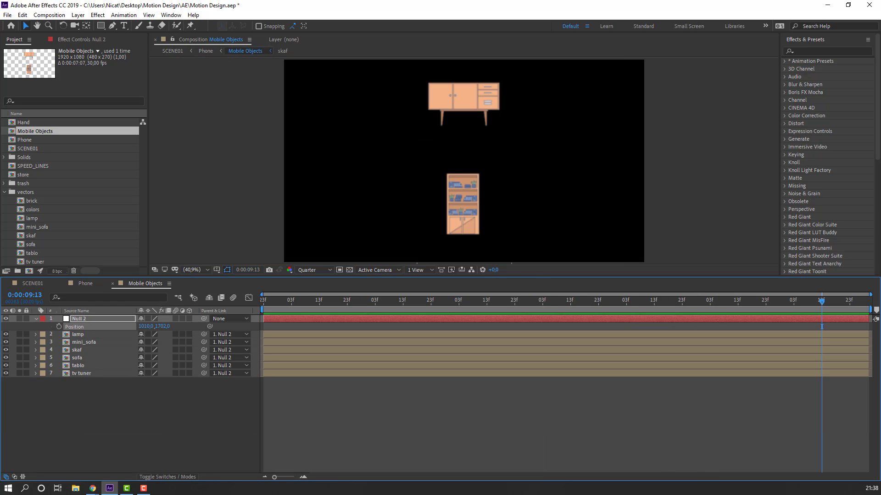
{"action": "left_click", "coordinate": [37, 320]}
{"action": "left_click_drag", "start_coordinate": [72, 421], "coordinate": [87, 329]}
{"action": "right_click", "coordinate": [79, 333]}
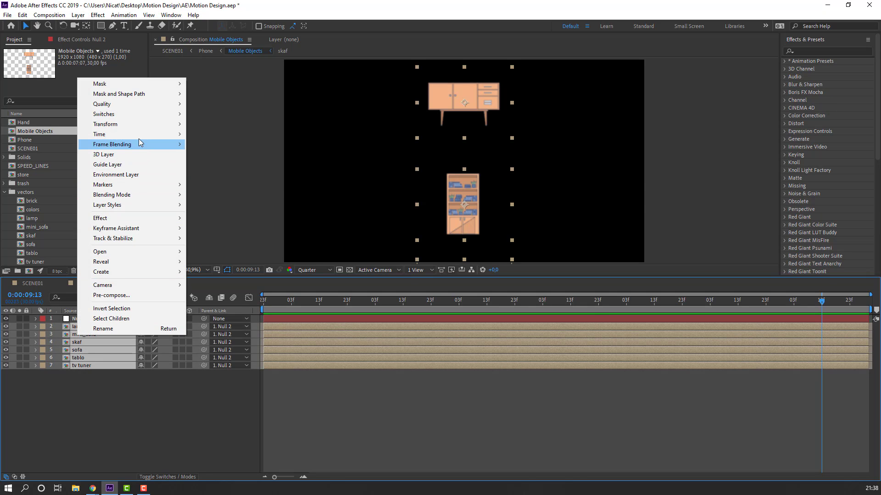
{"action": "mouse_move", "coordinate": [140, 137]}
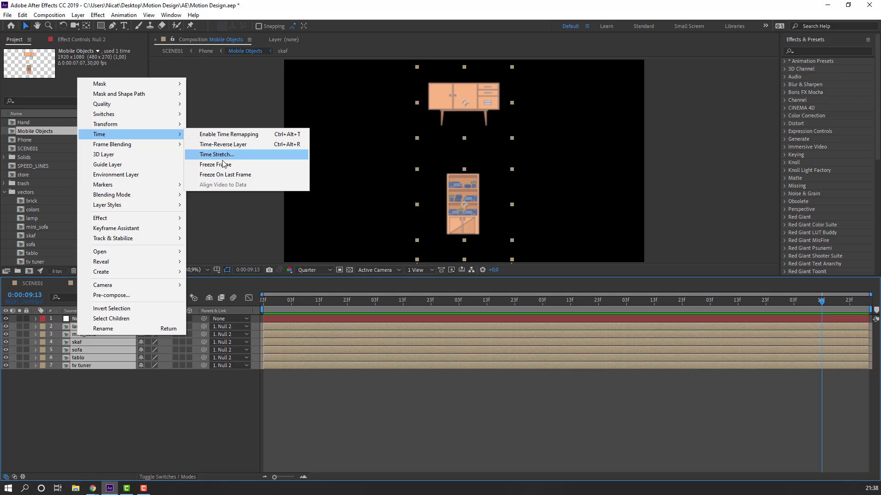
{"action": "left_click", "coordinate": [208, 165]}
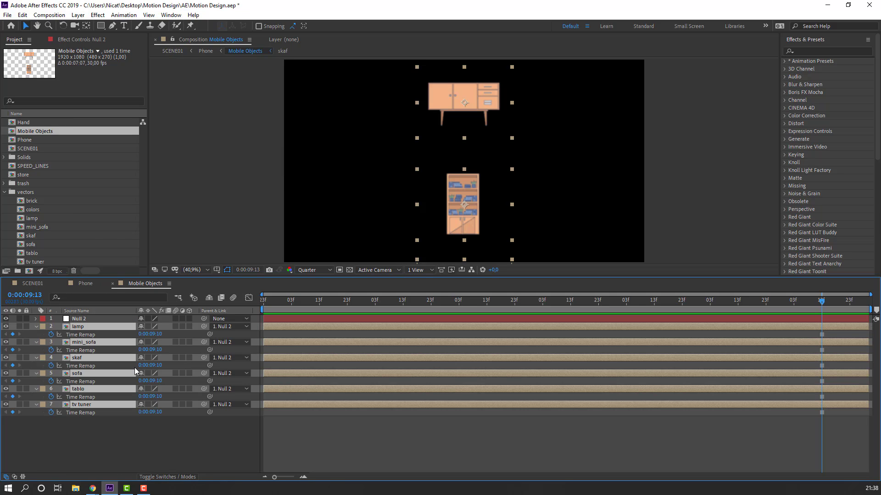
{"action": "left_click", "coordinate": [36, 326]}
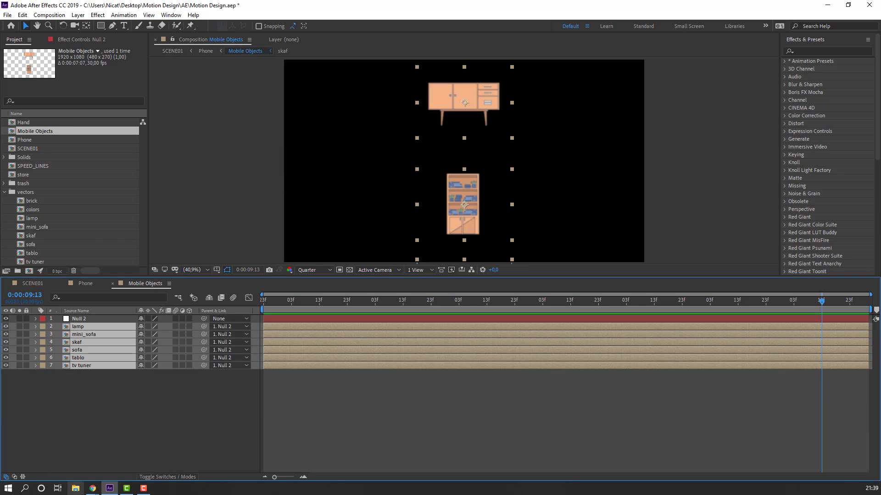
Set the Mobile Objects composition's duration to 0:00:15:07
{"action": "left_click", "coordinate": [100, 464]}
{"action": "right_click", "coordinate": [102, 449]}
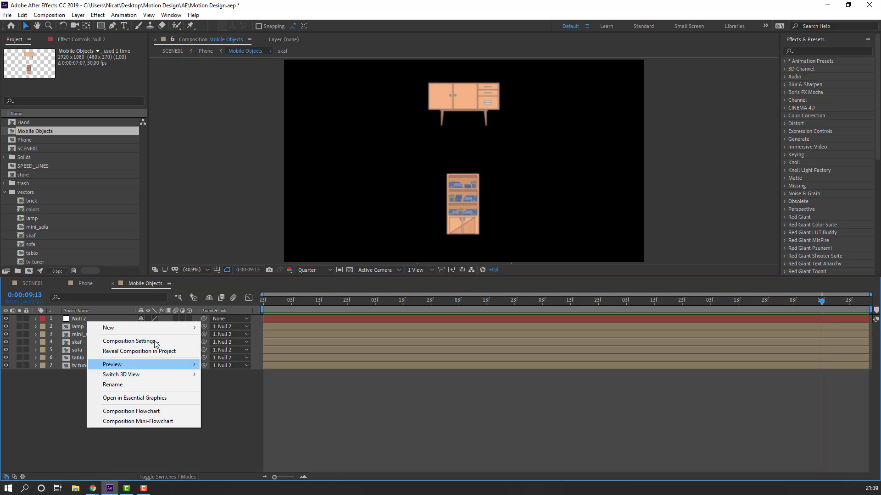
{"action": "left_click", "coordinate": [140, 341]}
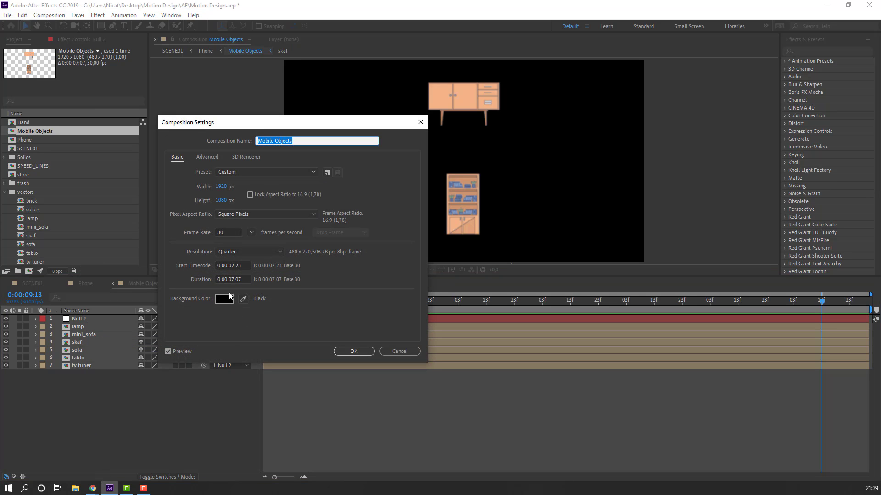
{"action": "left_click", "coordinate": [231, 280]}
{"action": "key", "text": "BackSpace"}
{"action": "key", "text": "BackSpace"}
{"action": "key", "text": "BackSpace"}
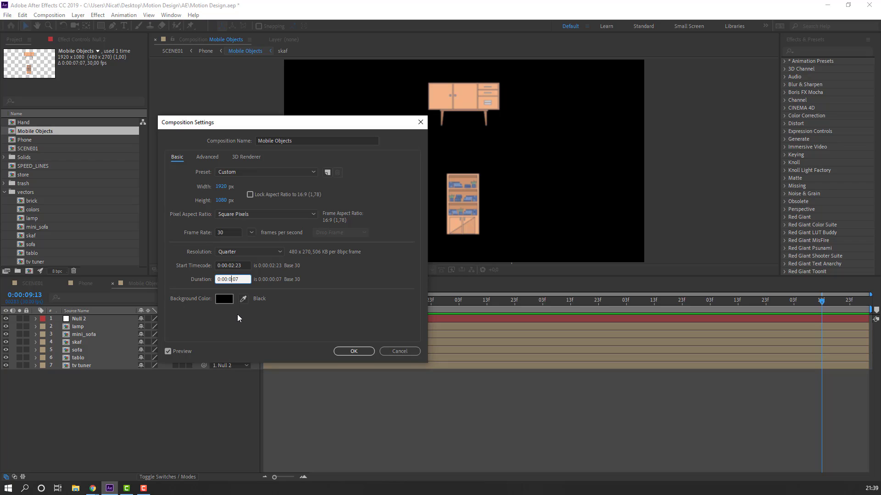
{"action": "type", "text": "15:"}
{"action": "left_click", "coordinate": [352, 353]}
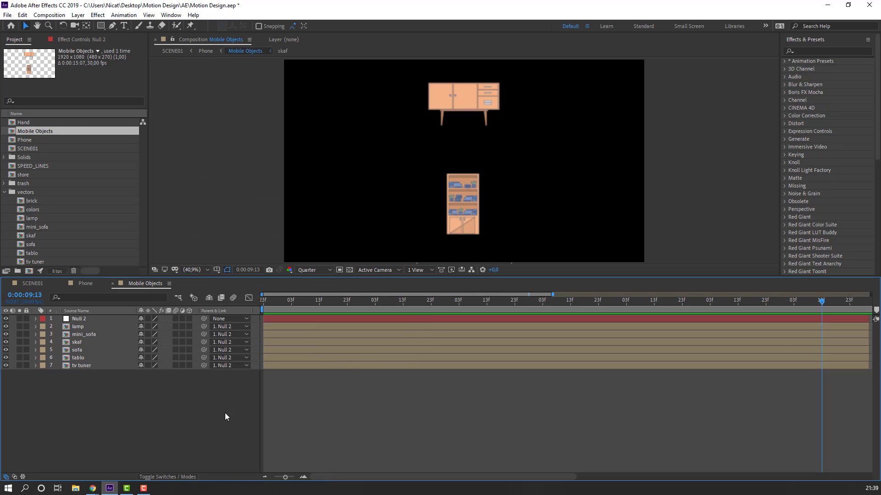
Extend Null 2 and all furniture layers to the end of the Mobile Objects composition and close its timeline
{"action": "left_click_drag", "start_coordinate": [69, 443], "coordinate": [85, 320]}
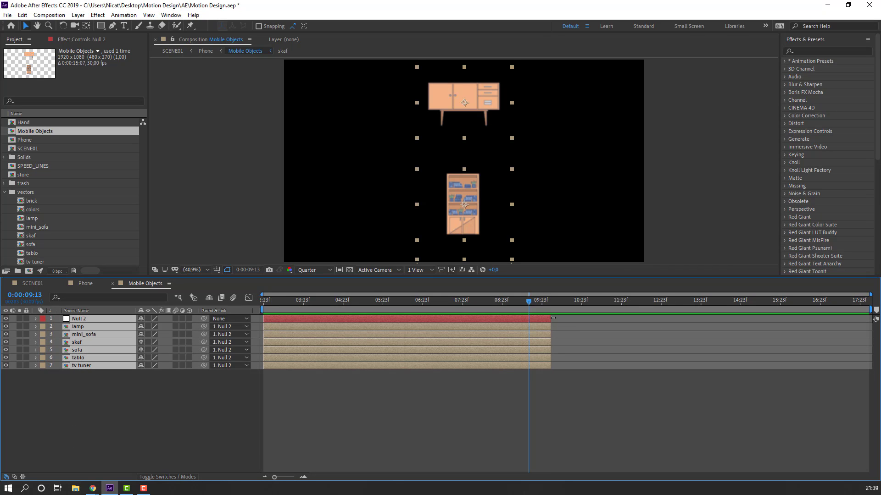
{"action": "left_click_drag", "start_coordinate": [553, 318], "coordinate": [871, 318]}
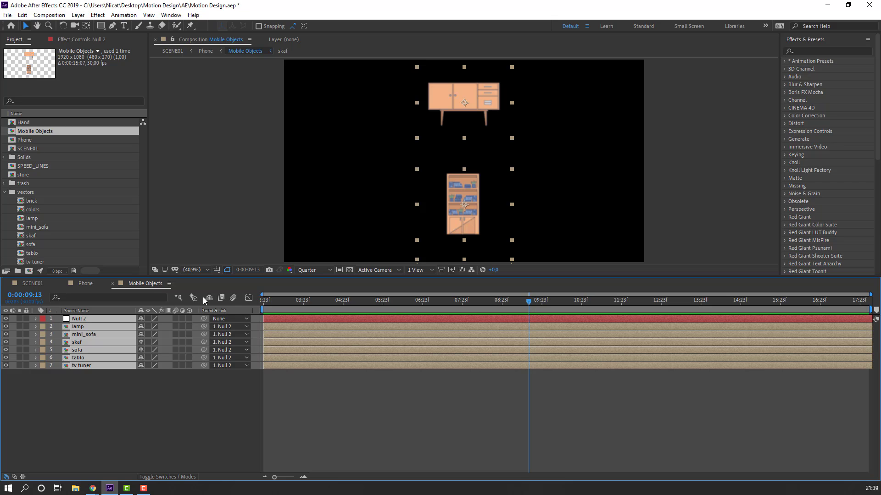
{"action": "left_click", "coordinate": [113, 283]}
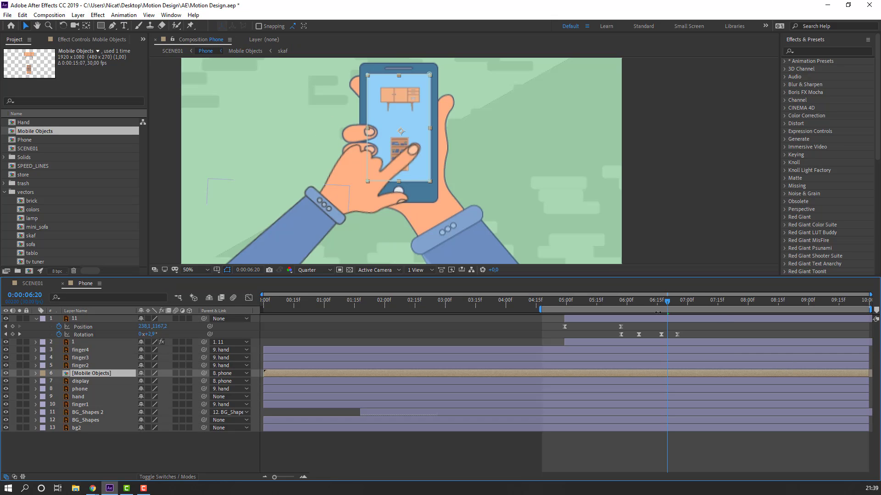
Reopen Mobile Objects at the Phone scene's 0:00:06:13 frame and start position keyframing on Null 2 at 0:00:09:06
{"action": "mouse_move", "coordinate": [658, 304]}
{"action": "left_mouse_down"}
{"action": "mouse_move", "coordinate": [637, 303]}
{"action": "mouse_move", "coordinate": [769, 303]}
{"action": "mouse_move", "coordinate": [657, 316]}
{"action": "mouse_move", "coordinate": [621, 302]}
{"action": "mouse_move", "coordinate": [655, 306]}
{"action": "left_mouse_up"}
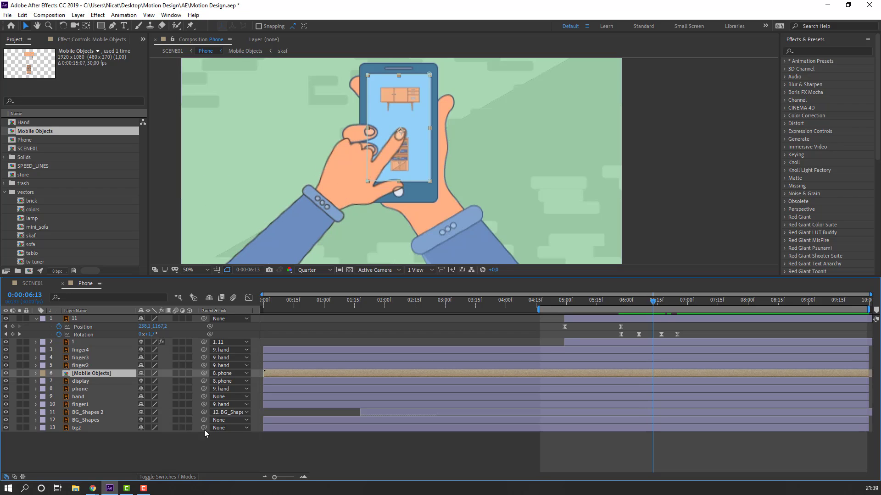
{"action": "double_click", "coordinate": [89, 375]}
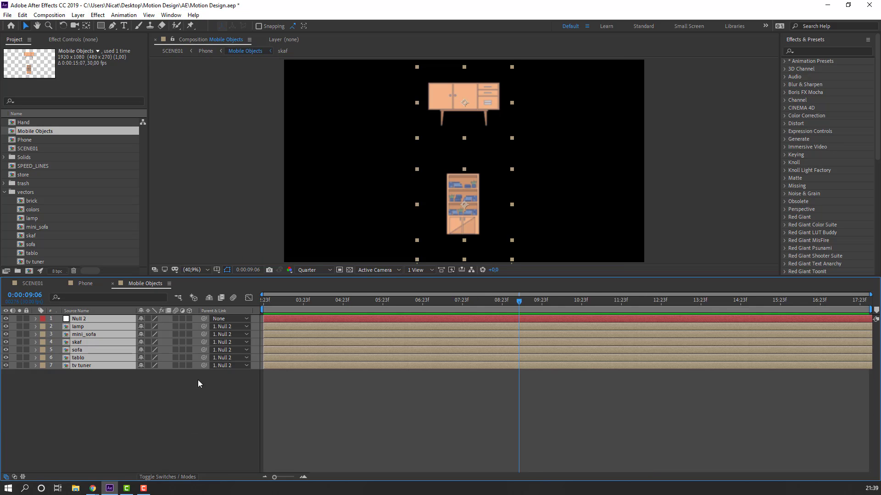
{"action": "left_click", "coordinate": [143, 440]}
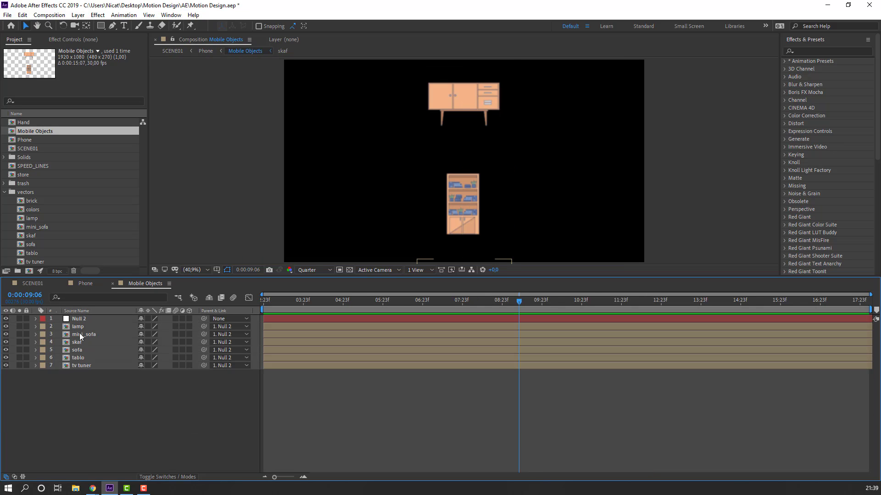
{"action": "left_click", "coordinate": [73, 321]}
{"action": "key", "text": "p"}
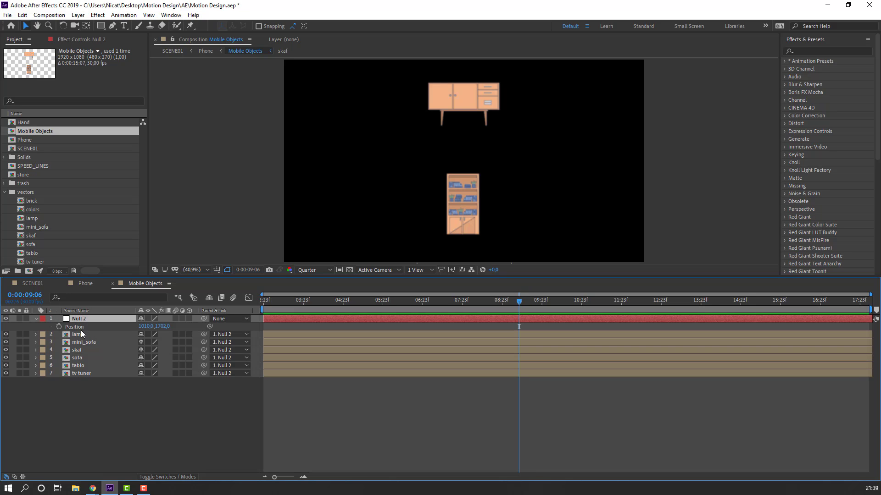
{"action": "left_click", "coordinate": [59, 326]}
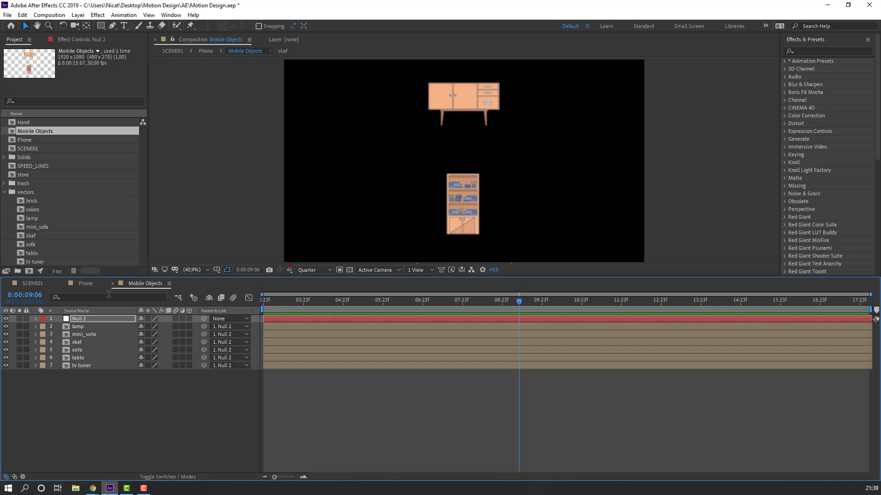
Find the end of the swipe at 0:00:06:24 in Phone and set Null 2's position to 1010, 201 at 0:00:09:17
{"action": "left_click", "coordinate": [84, 283]}
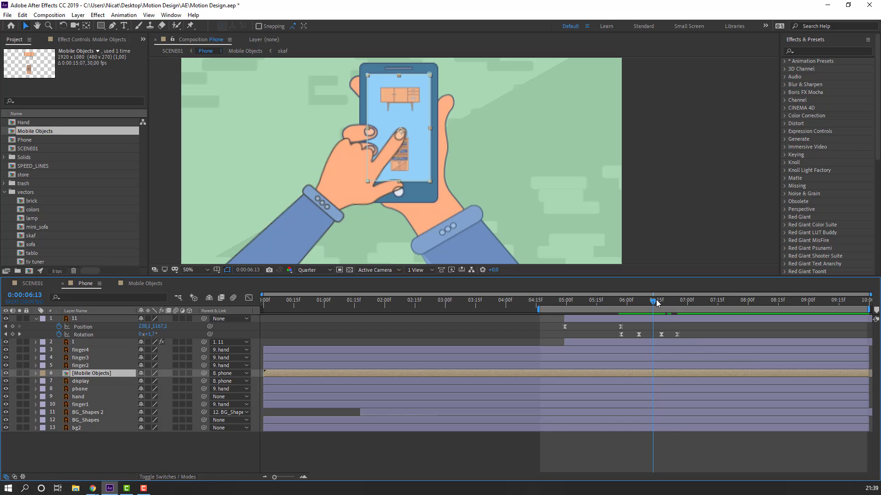
{"action": "left_click_drag", "start_coordinate": [655, 299], "coordinate": [676, 304]}
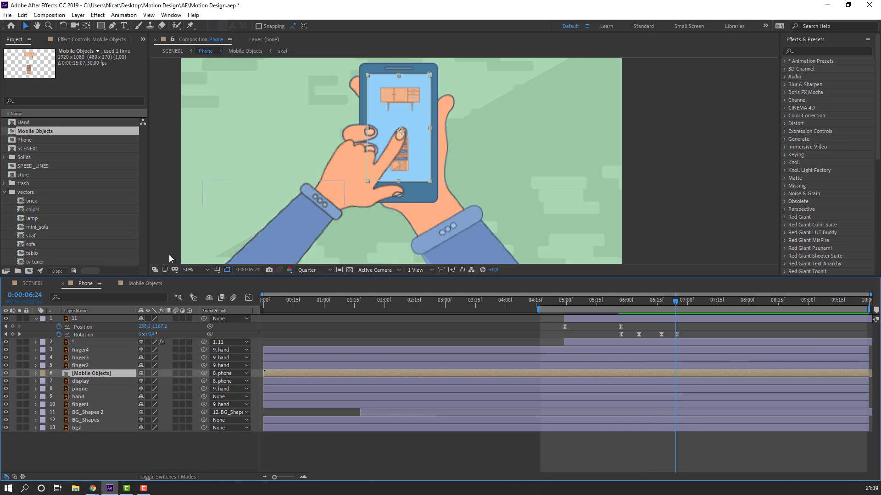
{"action": "left_click", "coordinate": [129, 283]}
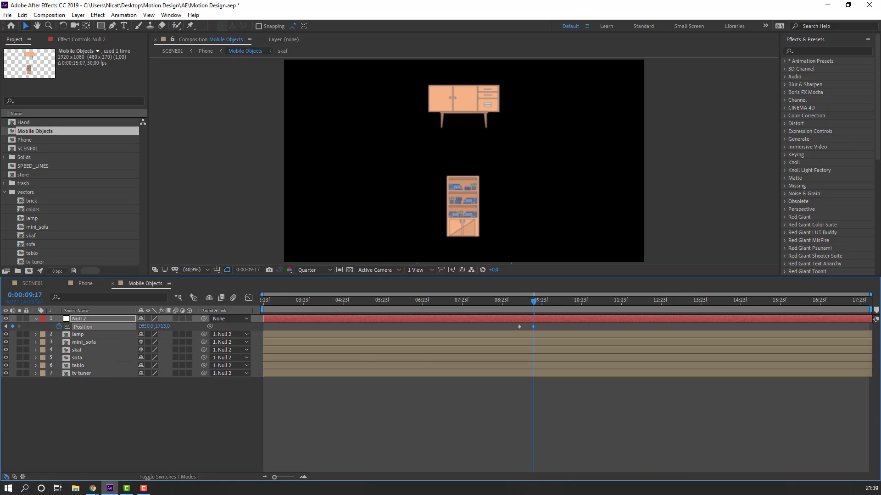
{"action": "left_click_drag", "start_coordinate": [143, 326], "coordinate": [94, 326]}
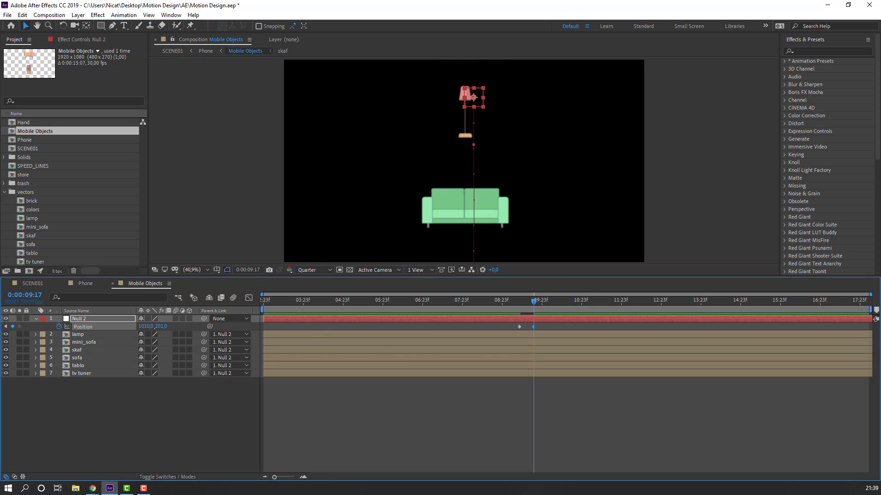
Compare the swipe start in the Phone composition and remove all position keyframes from Null 2 at 0:00:09:06
{"action": "left_click", "coordinate": [82, 283]}
{"action": "mouse_move", "coordinate": [620, 299]}
{"action": "left_mouse_down"}
{"action": "mouse_move", "coordinate": [679, 307]}
{"action": "mouse_move", "coordinate": [620, 305]}
{"action": "left_mouse_up"}
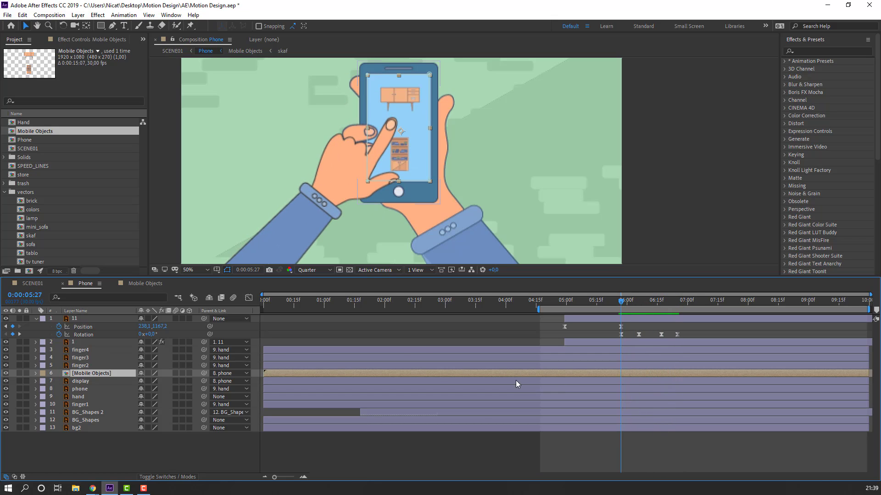
{"action": "left_click", "coordinate": [138, 286]}
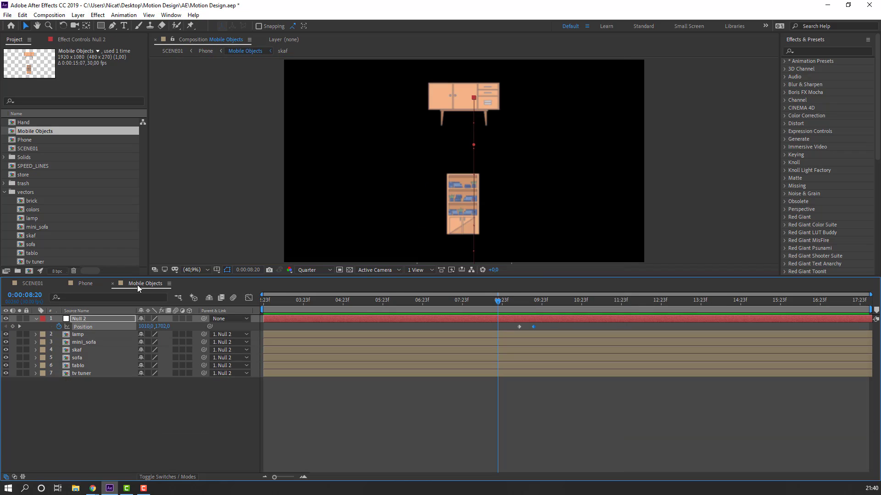
{"action": "left_click_drag", "start_coordinate": [521, 305], "coordinate": [521, 302]}
{"action": "left_click", "coordinate": [59, 327]}
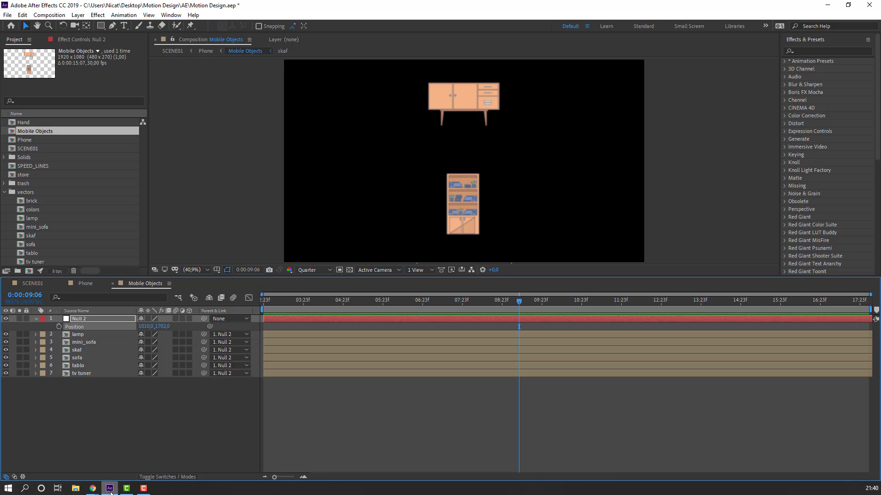
{"action": "scroll", "coordinate": [488, 220], "scroll_direction": "down", "scroll_amount": 6}
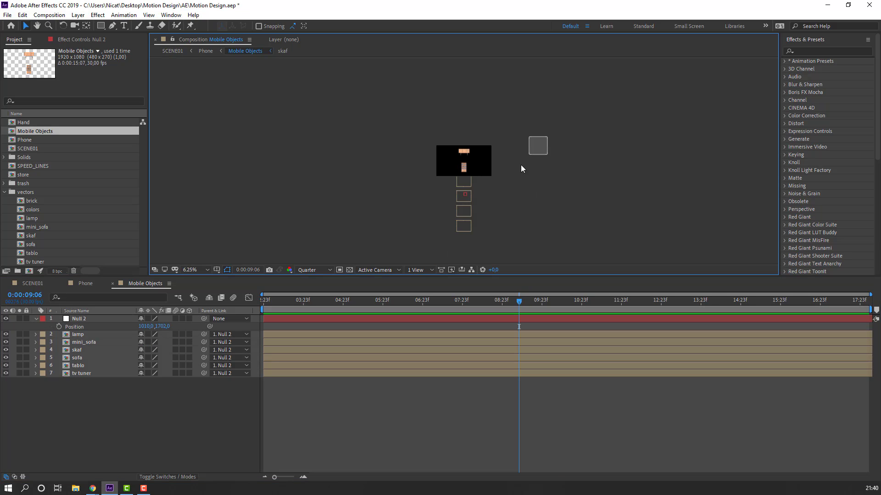
Shift all six furniture layers upward together until the sofa and tablo fill the Mobile Objects frame, and check their placement in Phone
{"action": "left_click_drag", "start_coordinate": [83, 436], "coordinate": [87, 333]}
{"action": "scroll", "coordinate": [474, 166], "scroll_direction": "up", "scroll_amount": 1}
{"action": "key", "text": "shift+Up"}
{"action": "key", "text": "shift+Up"}
{"action": "key", "text": "shift+Up"}
{"action": "key", "text": "shift+Up"}
{"action": "key", "text": "shift+Up"}
{"action": "key", "text": "shift+Up"}
{"action": "key", "text": "shift+Up"}
{"action": "key", "text": "shift+Up"}
{"action": "key", "text": "shift+Up"}
{"action": "key", "text": "shift+Up"}
{"action": "key", "text": "shift+Up"}
{"action": "key", "text": "shift+Up"}
{"action": "key", "text": "shift+Up"}
{"action": "key", "text": "shift+Up"}
{"action": "key", "text": "shift+Up"}
{"action": "key", "text": "shift+Up"}
{"action": "key", "text": "shift+Up"}
{"action": "key", "text": "shift+Up"}
{"action": "key", "text": "shift+Up"}
{"action": "key", "text": "shift+Up"}
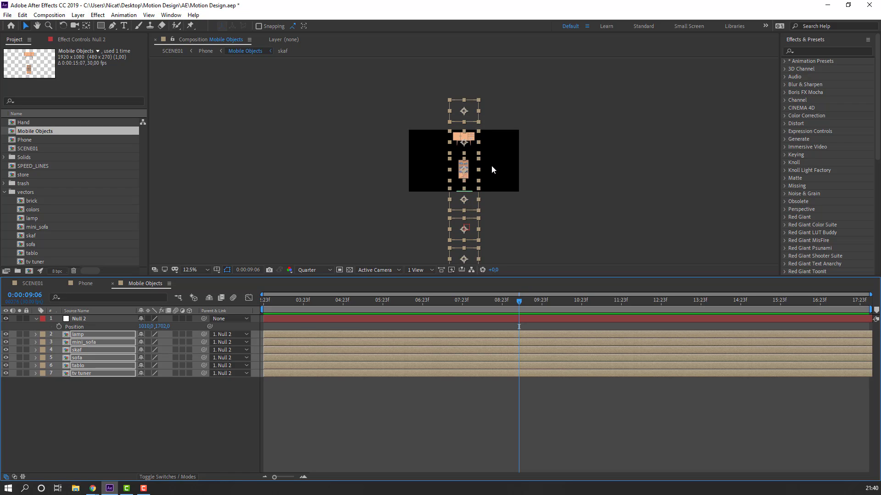
{"action": "key", "text": "shift+Up"}
{"action": "key", "text": "shift+Up"}
{"action": "key", "text": "shift+Up"}
{"action": "key", "text": "shift+Up"}
{"action": "key", "text": "shift+Up"}
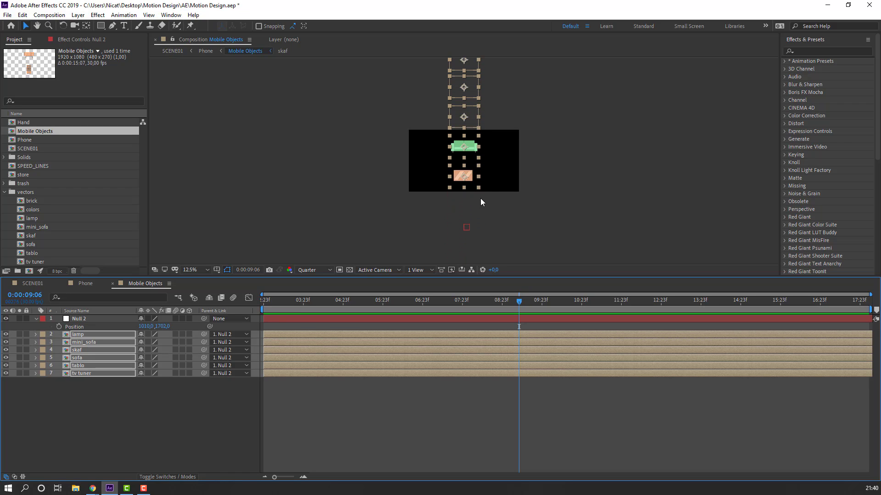
{"action": "left_click", "coordinate": [87, 284]}
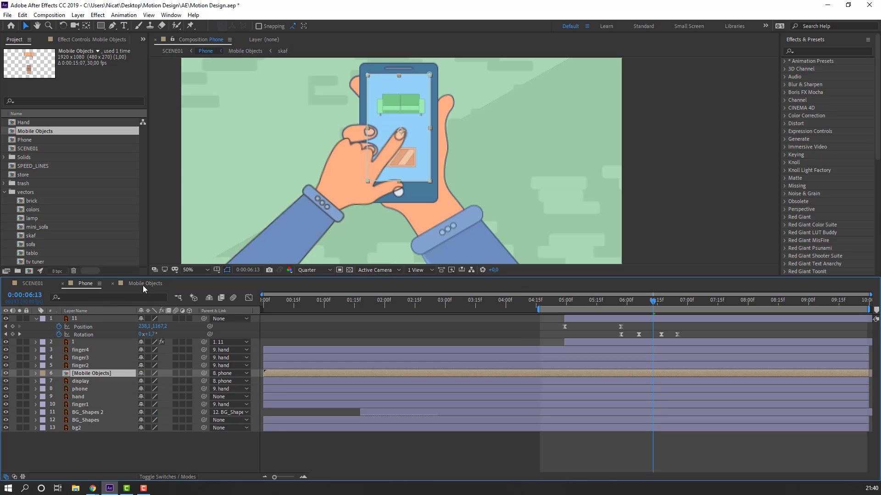
{"action": "left_click", "coordinate": [142, 286]}
{"action": "key", "text": "period"}
{"action": "left_click", "coordinate": [115, 422]}
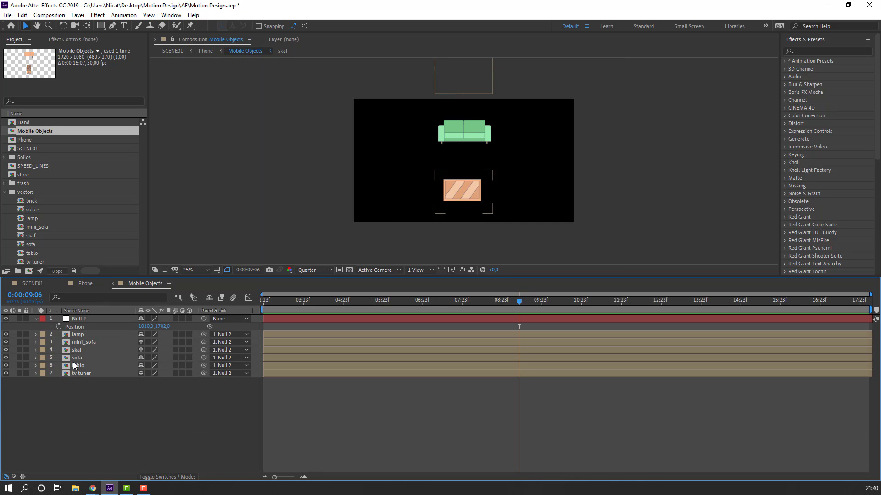
Keyframe Null 2's position at 0:00:09:06 and set it to 1010, 3822 at 0:00:09:25
{"action": "left_click", "coordinate": [58, 326]}
{"action": "left_click", "coordinate": [541, 303]}
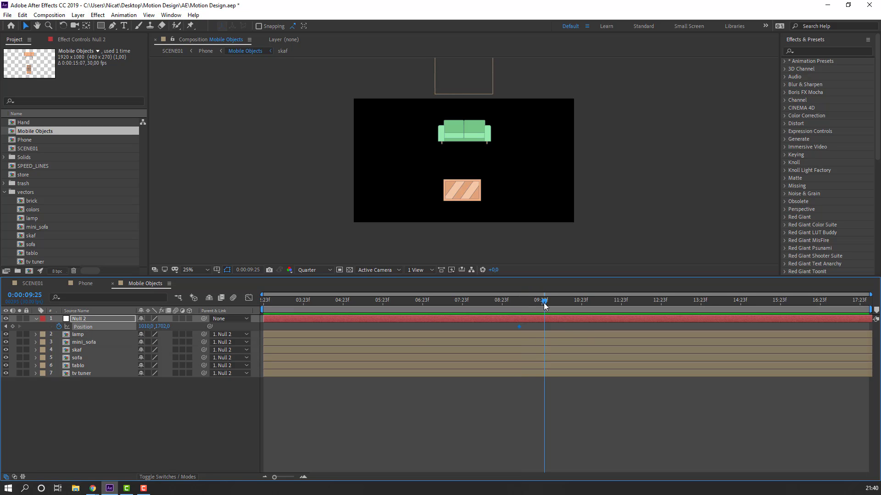
{"action": "left_click_drag", "start_coordinate": [164, 326], "coordinate": [836, 321]}
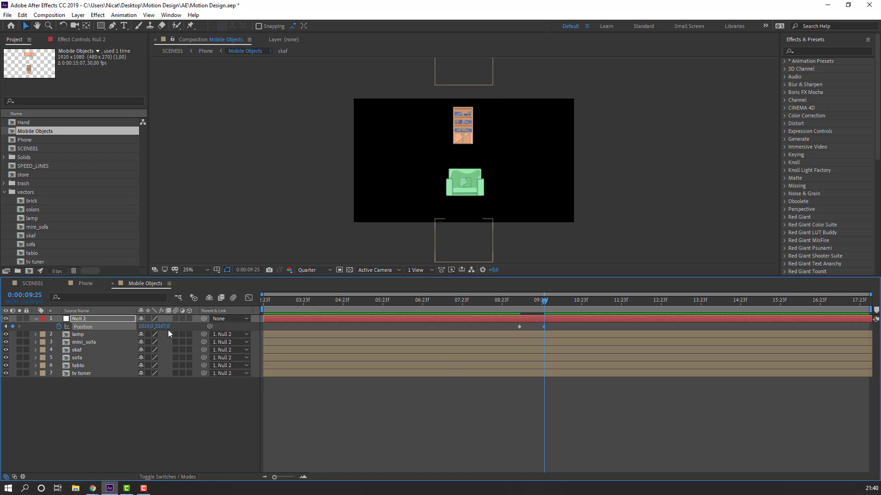
{"action": "left_click_drag", "start_coordinate": [168, 326], "coordinate": [513, 330]}
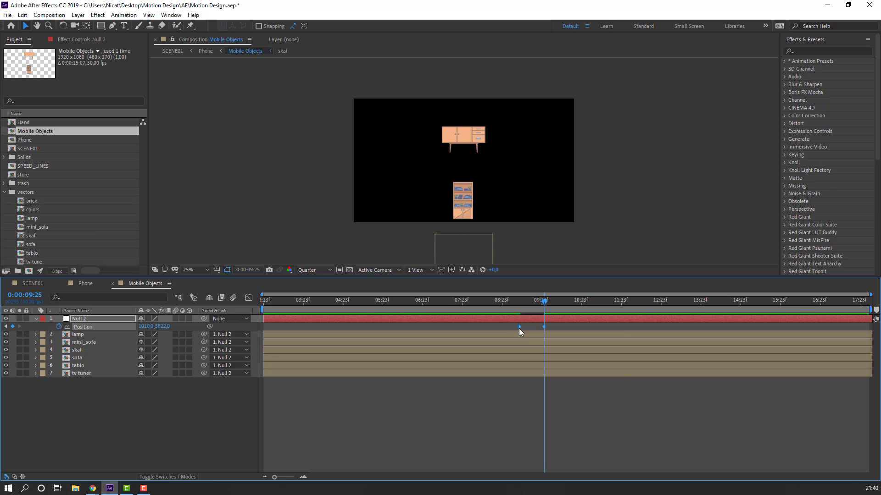
Apply Easy Ease to Null 2's position keyframes and preview the scroll in the Phone composition
{"action": "right_click", "coordinate": [519, 329]}
{"action": "mouse_move", "coordinate": [607, 444]}
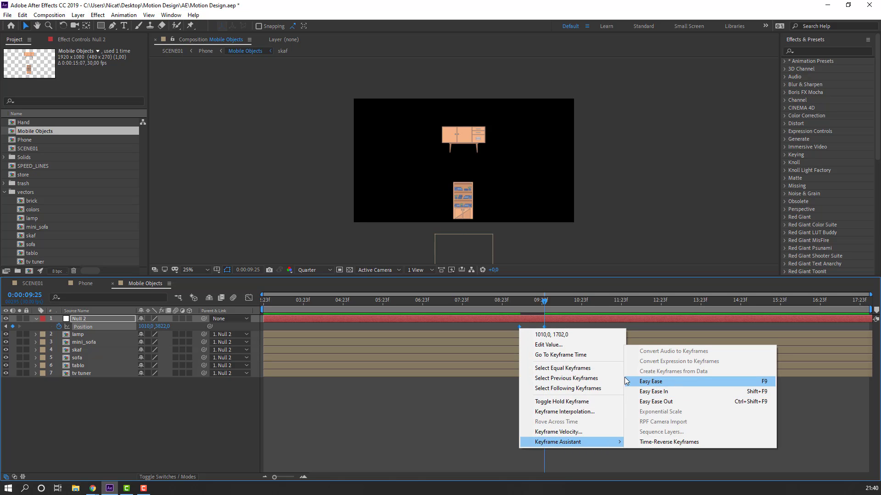
{"action": "left_click", "coordinate": [651, 381]}
{"action": "left_click", "coordinate": [85, 283]}
{"action": "key", "text": "space"}
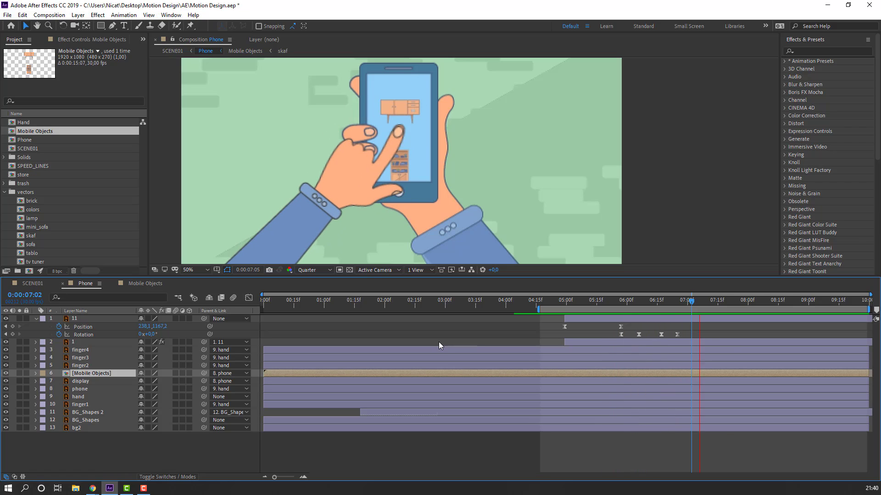
Delay Null 2's ending position keyframe and reshape its speed graph for a fast scroll with a long, soft slowdown
{"action": "left_click", "coordinate": [134, 285]}
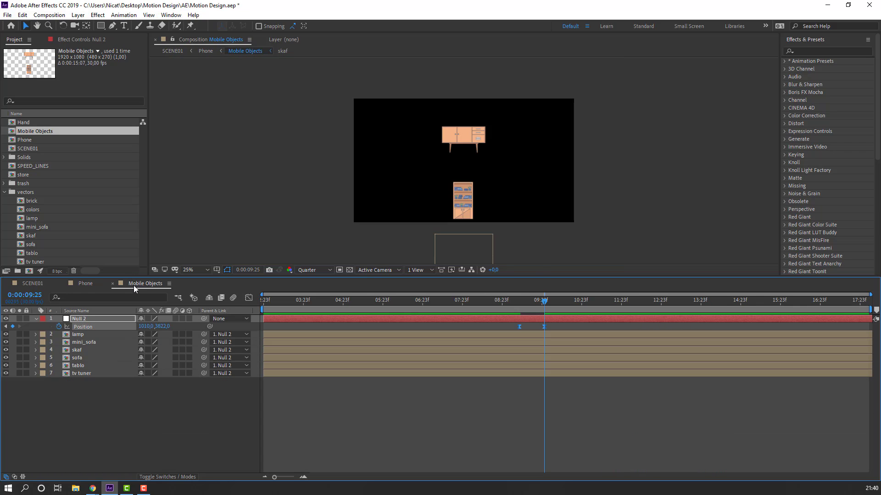
{"action": "left_click", "coordinate": [562, 328]}
{"action": "left_click_drag", "start_coordinate": [543, 326], "coordinate": [508, 337]}
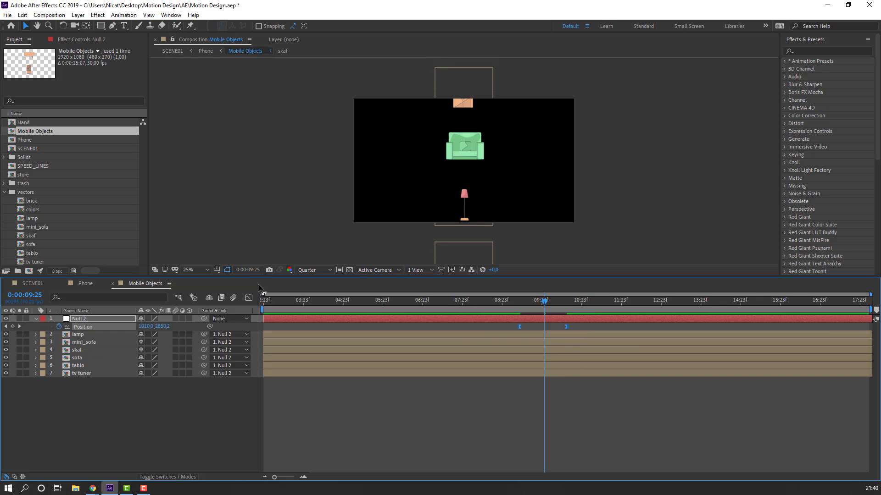
{"action": "left_click", "coordinate": [252, 298]}
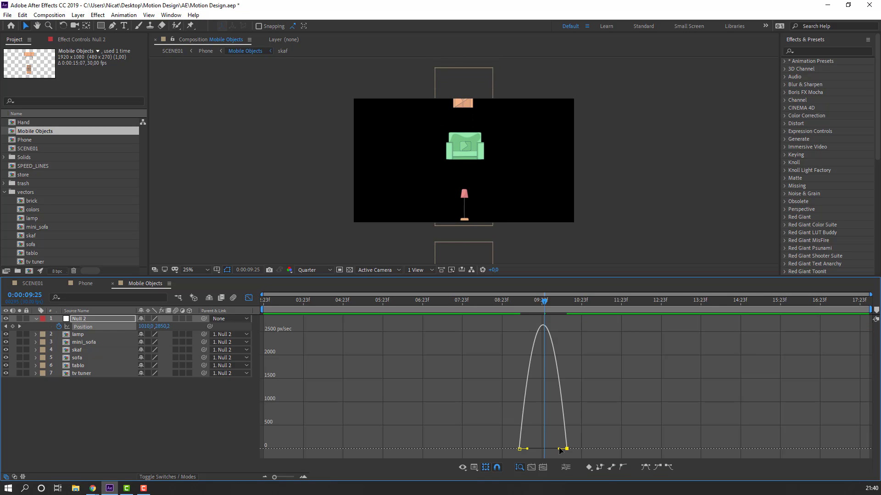
{"action": "left_click_drag", "start_coordinate": [559, 449], "coordinate": [546, 449]}
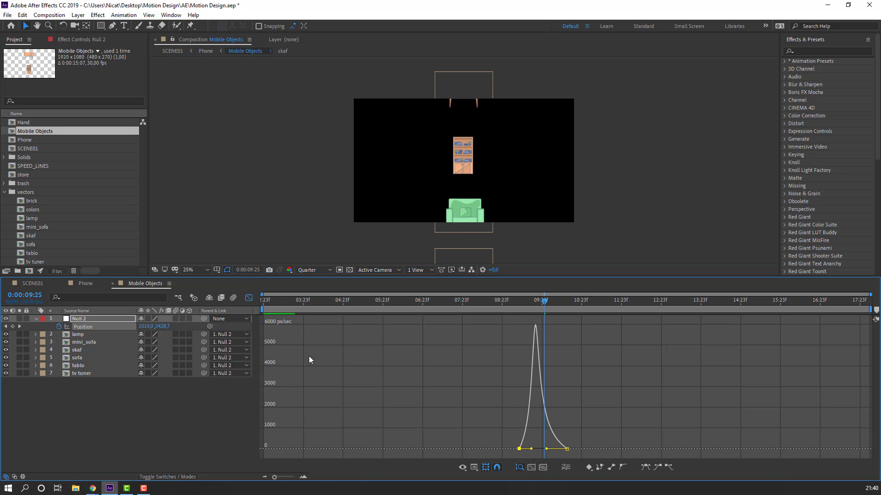
Start the Mobile Objects work area shortly before the scroll and preview the motion there and in Phone
{"action": "left_click_drag", "start_coordinate": [260, 310], "coordinate": [489, 310]}
{"action": "left_click", "coordinate": [524, 318]}
{"action": "key", "text": "space"}
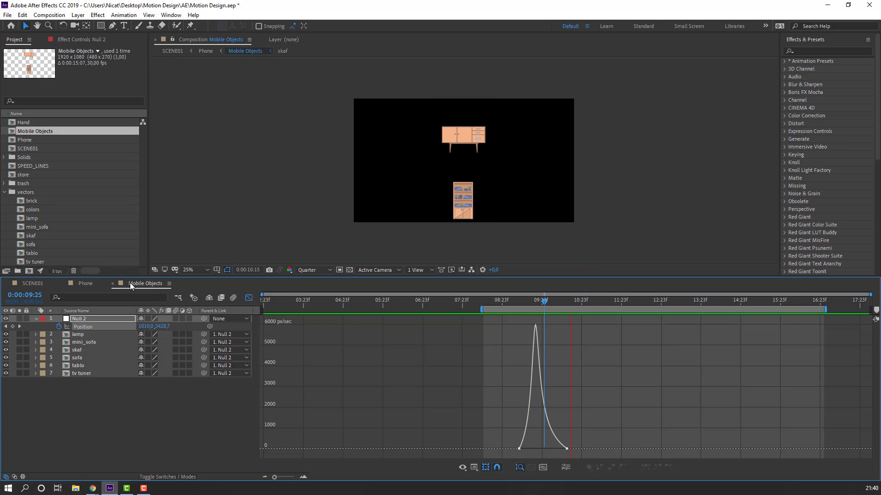
{"action": "left_click", "coordinate": [89, 284]}
{"action": "key", "text": "space"}
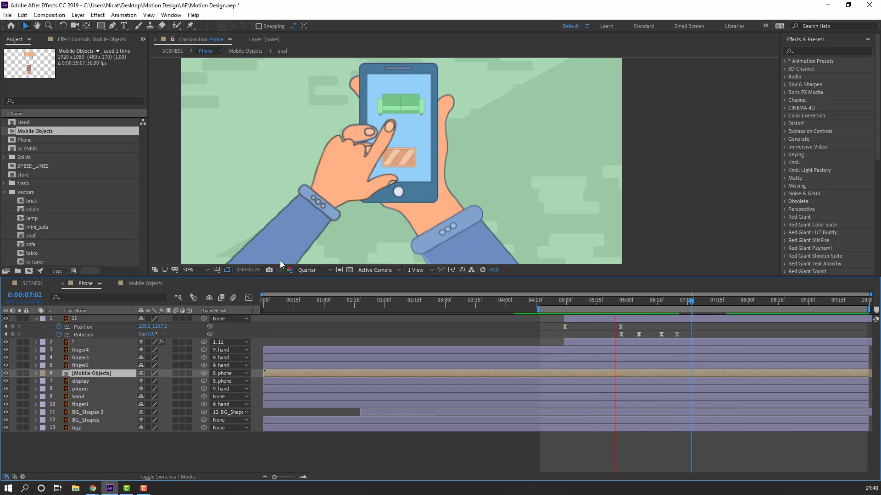
Shorten the ease at Null 2's first position keyframe in the speed graph and preview the faster start
{"action": "left_click", "coordinate": [152, 284]}
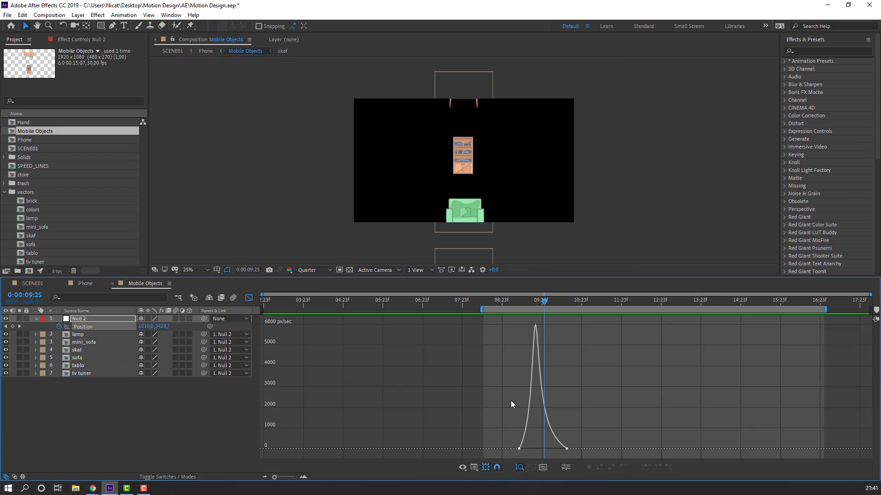
{"action": "left_click_drag", "start_coordinate": [533, 452], "coordinate": [515, 457]}
{"action": "key", "text": "space"}
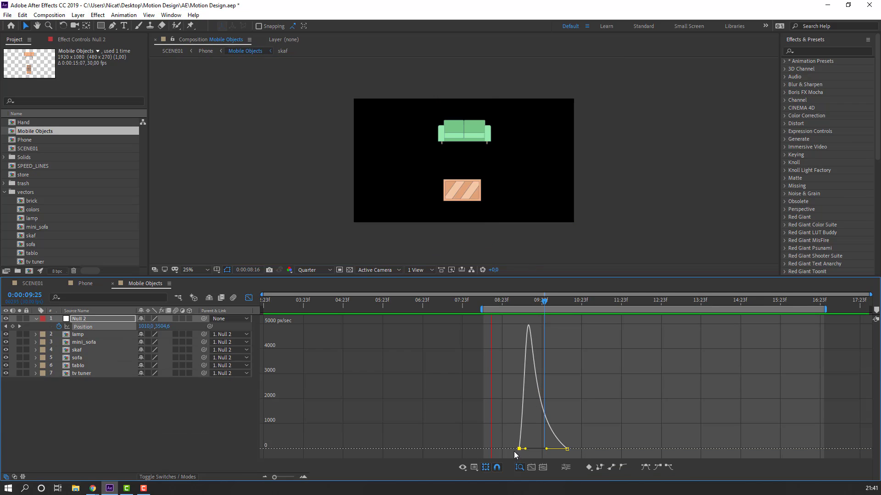
{"action": "left_click", "coordinate": [91, 284]}
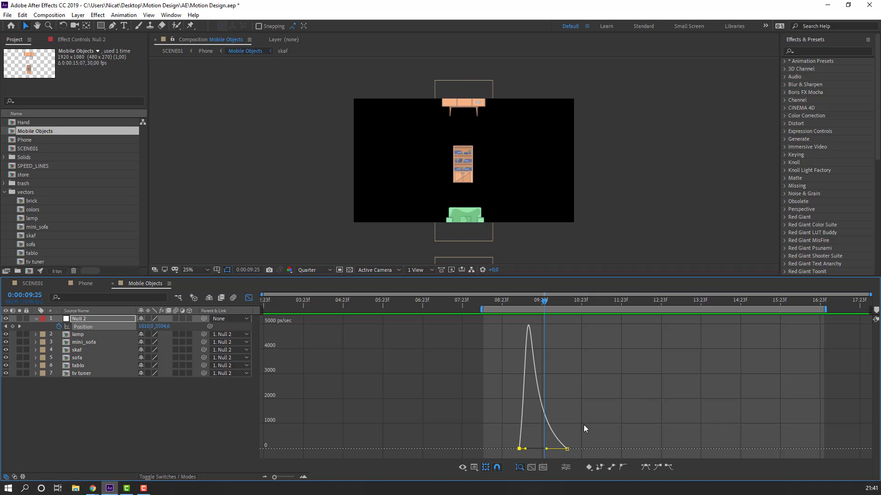
Return Mobile Objects to the layer bars, delay Null 2's ending position keyframe further, and preview the scroll in Phone
{"action": "left_click", "coordinate": [248, 298]}
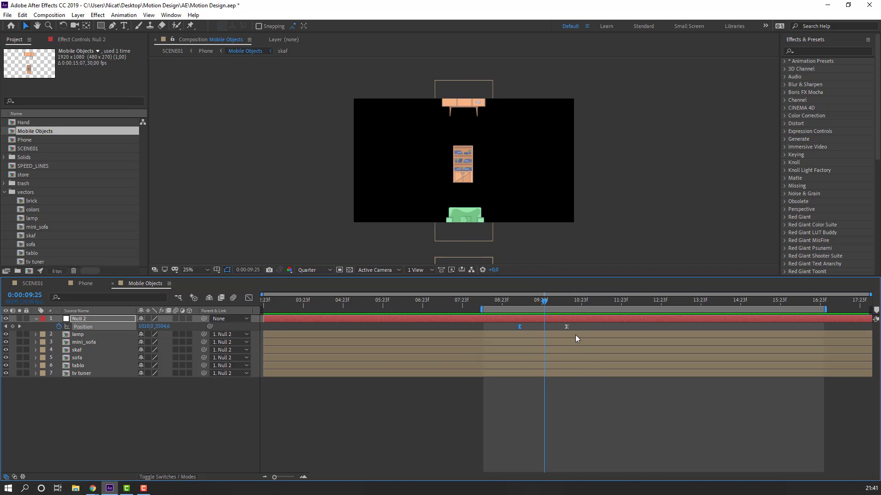
{"action": "left_click_drag", "start_coordinate": [567, 327], "coordinate": [589, 326]}
{"action": "left_click", "coordinate": [85, 283]}
{"action": "key", "text": "space"}
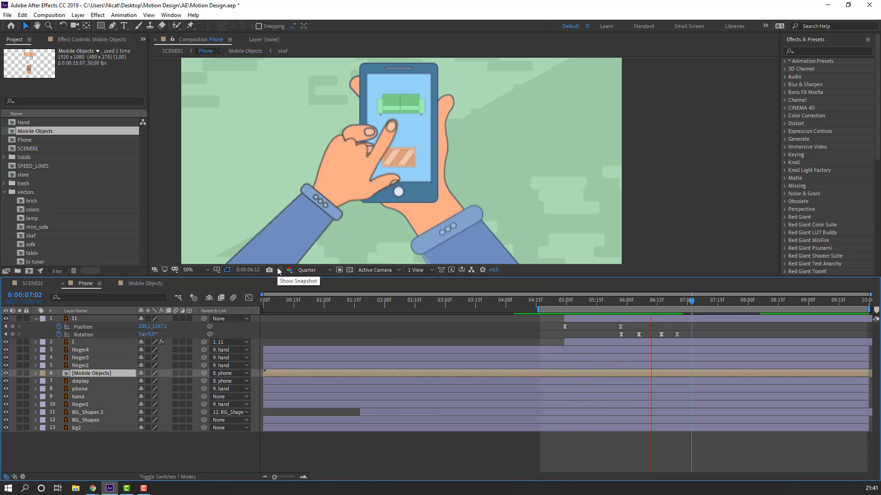
Add holding position and rotation keyframes to arm layer 11 at 0:00:07:15 in the Phone composition
{"action": "left_click_drag", "start_coordinate": [690, 301], "coordinate": [717, 305]}
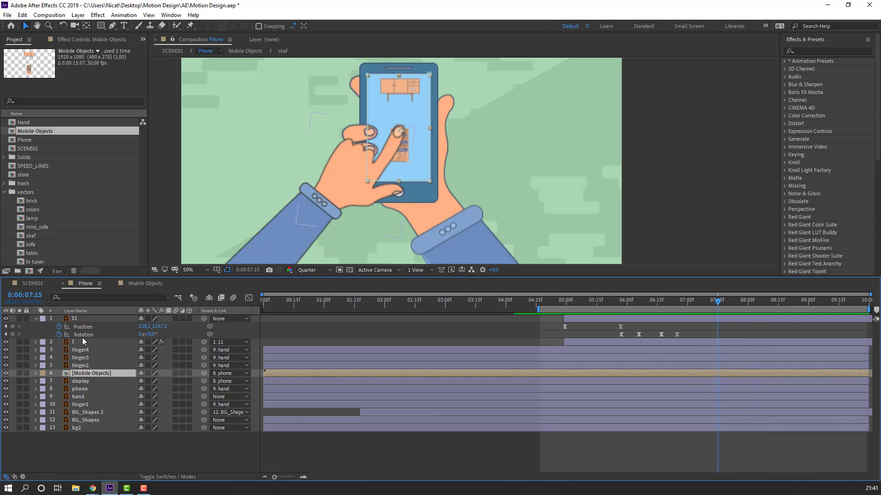
{"action": "left_click", "coordinate": [79, 319]}
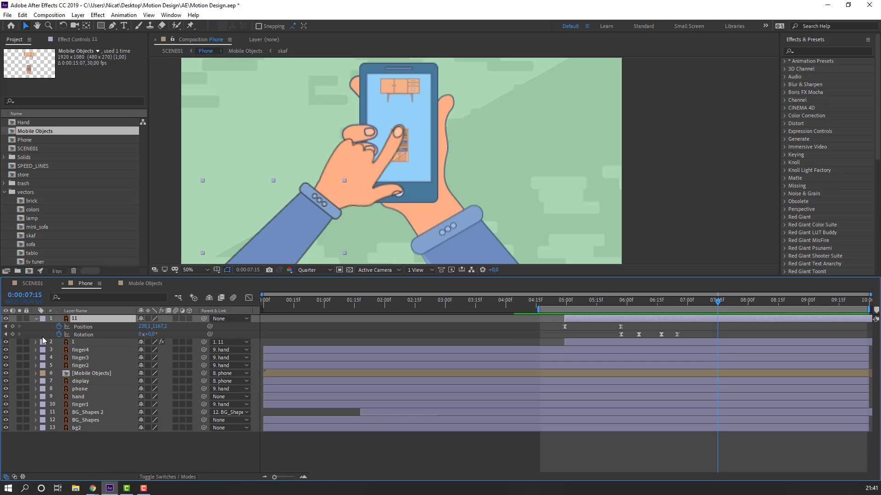
{"action": "left_click", "coordinate": [13, 327]}
{"action": "left_click", "coordinate": [13, 334]}
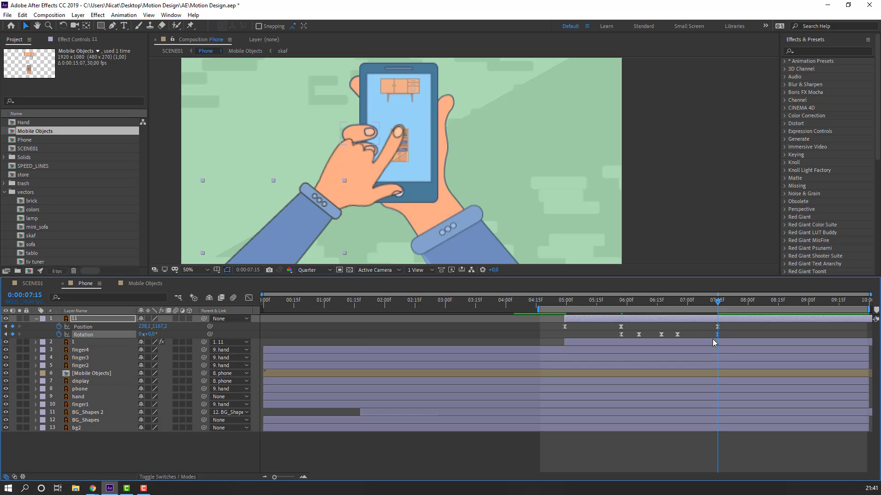
At 0:00:07:25, move arm layer 11 away from the phone to about 96, 1179 and set its rotation to -10°
{"action": "key", "text": "shift+Page_Down"}
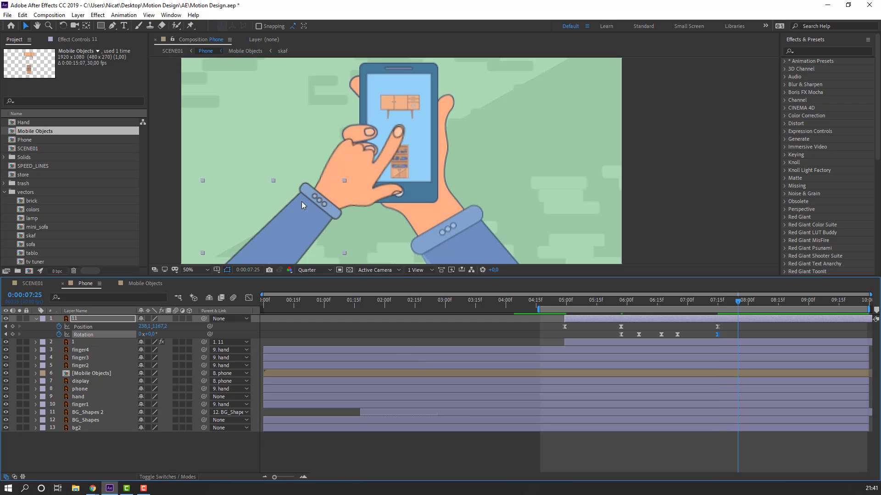
{"action": "left_click_drag", "start_coordinate": [306, 215], "coordinate": [273, 218]}
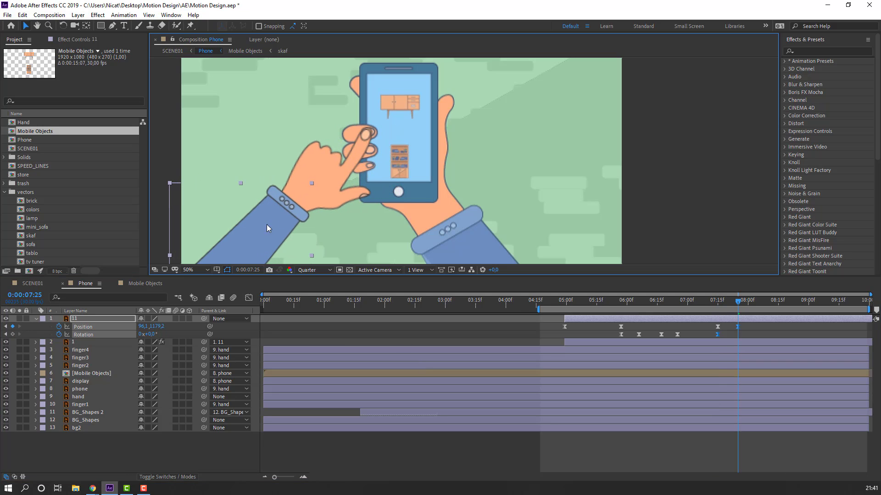
{"action": "left_click", "coordinate": [177, 334]}
{"action": "left_click_drag", "start_coordinate": [151, 334], "coordinate": [129, 335]}
Keyframe hand layer 1's rotation at 0:00:07:15 and set it to -3° at 0:00:07:25
{"action": "left_click", "coordinate": [73, 343]}
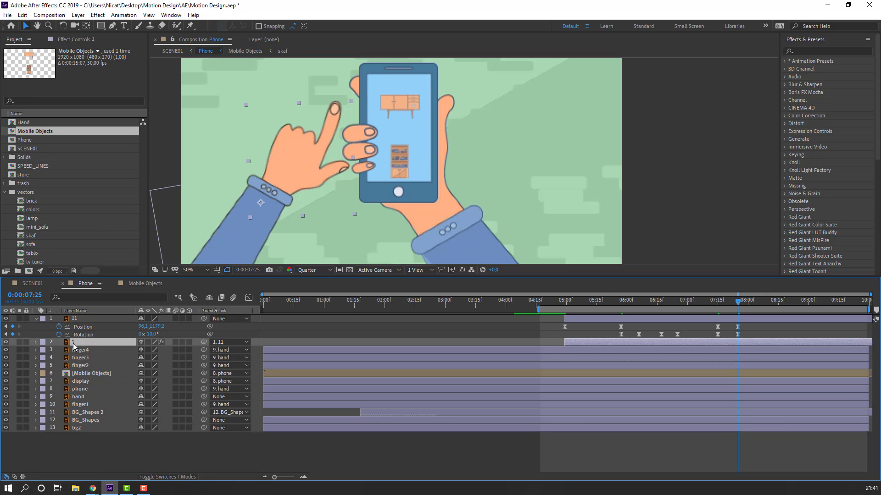
{"action": "key", "text": "r"}
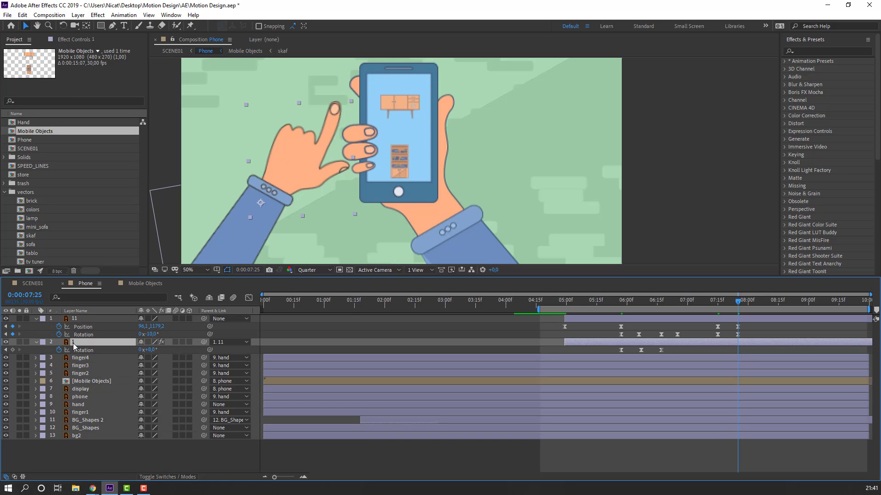
{"action": "left_click", "coordinate": [12, 351]}
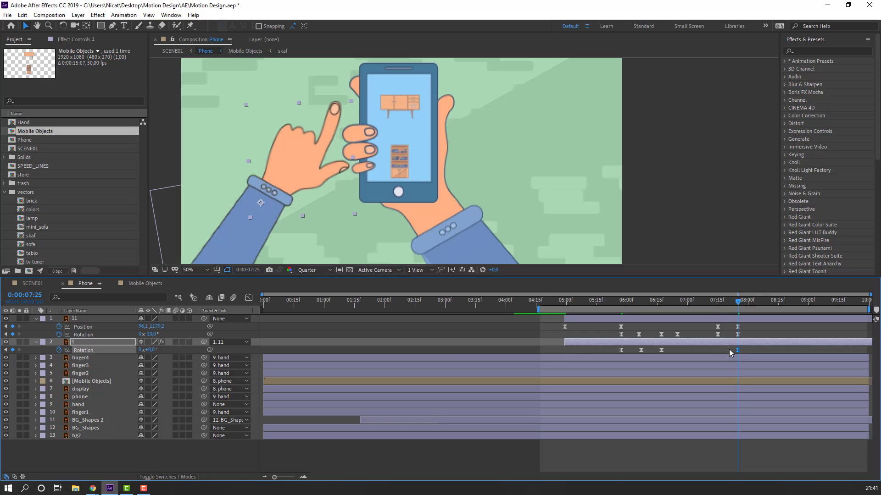
{"action": "left_click_drag", "start_coordinate": [738, 351], "coordinate": [716, 351]}
{"action": "left_click_drag", "start_coordinate": [154, 352], "coordinate": [149, 350]}
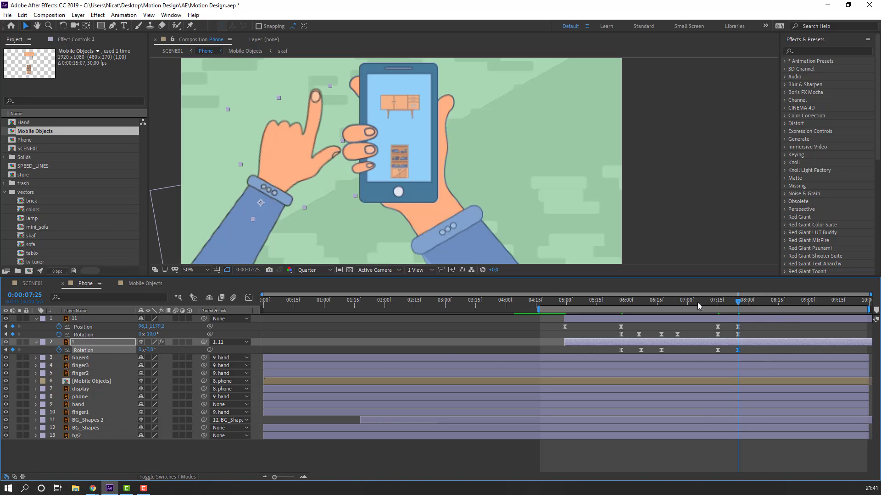
At 0:00:08:06, move layer 11 to about 350, 1143, keyframe its rotation at -10°, and set layer 1's rotation to 4°
{"action": "left_click_drag", "start_coordinate": [697, 302], "coordinate": [760, 303]}
{"action": "left_click", "coordinate": [244, 238]}
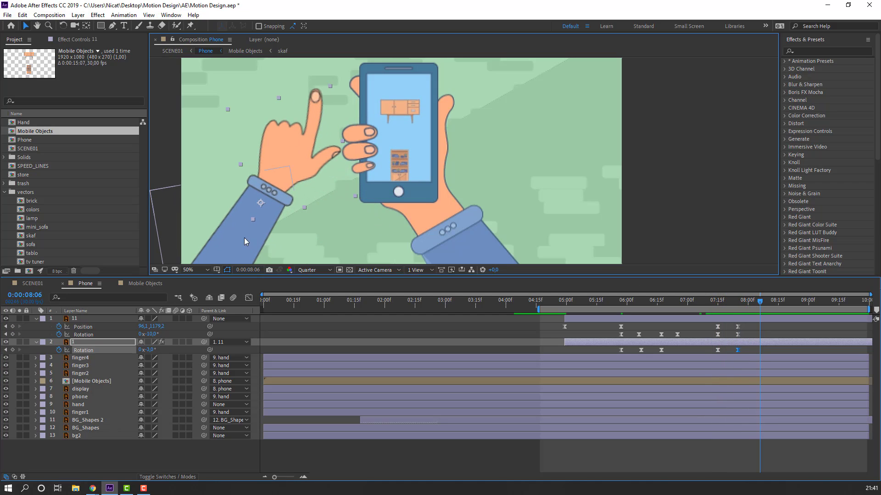
{"action": "left_click_drag", "start_coordinate": [244, 238], "coordinate": [302, 242]}
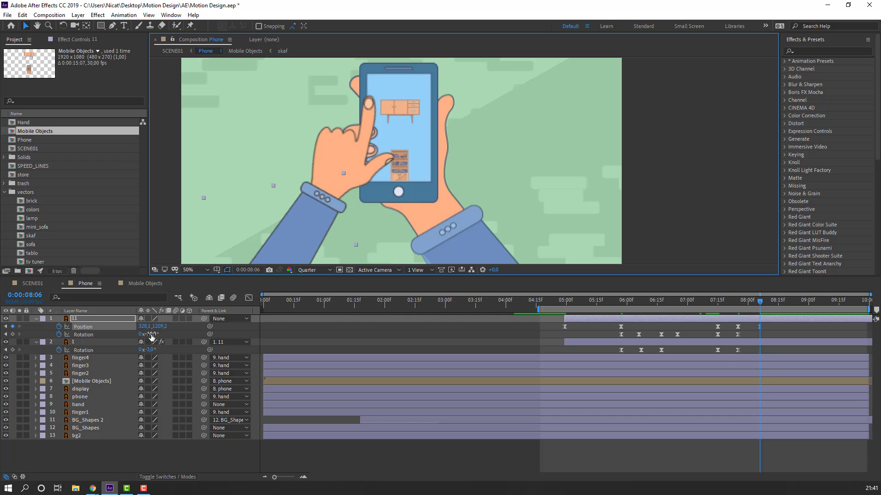
{"action": "mouse_move", "coordinate": [152, 335]}
{"action": "left_mouse_down"}
{"action": "mouse_move", "coordinate": [137, 338]}
{"action": "mouse_move", "coordinate": [158, 349]}
{"action": "left_mouse_up"}
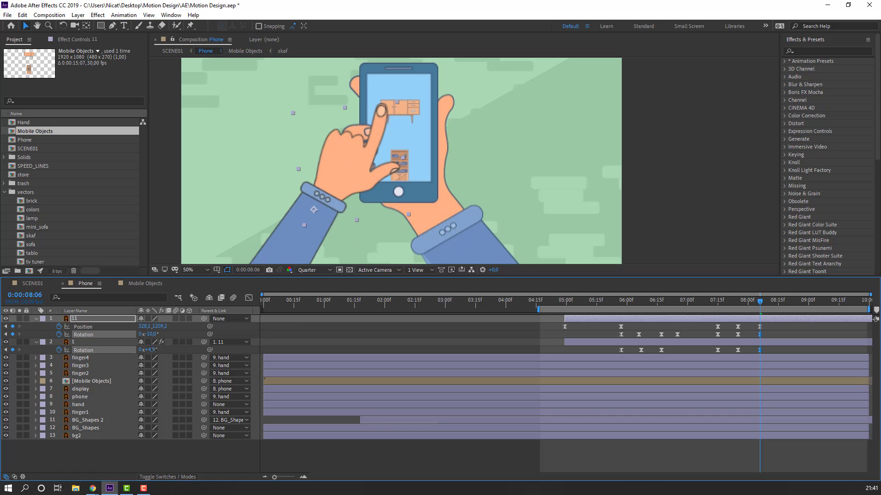
{"action": "left_click_drag", "start_coordinate": [288, 240], "coordinate": [293, 224]}
{"action": "left_click_drag", "start_coordinate": [713, 305], "coordinate": [760, 318]}
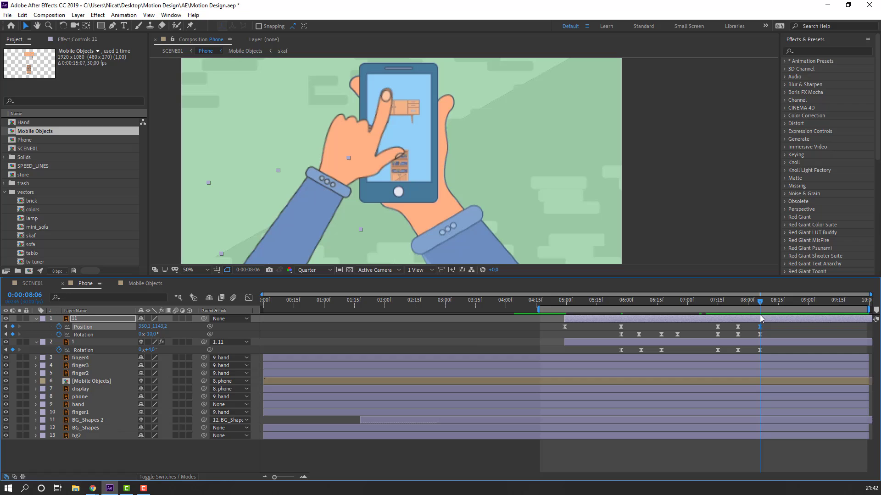
Add a holding position keyframe to Puppet Pin 1 of hand layer 1 at 0:00:07:15
{"action": "left_click", "coordinate": [75, 342]}
{"action": "key", "text": "u"}
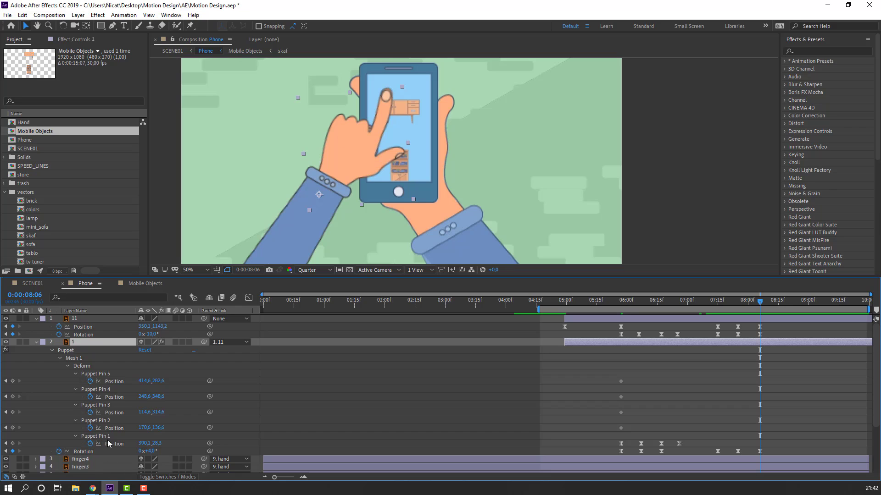
{"action": "mouse_move", "coordinate": [725, 301]}
{"action": "left_mouse_down"}
{"action": "mouse_move", "coordinate": [754, 301]}
{"action": "mouse_move", "coordinate": [718, 306]}
{"action": "left_mouse_up"}
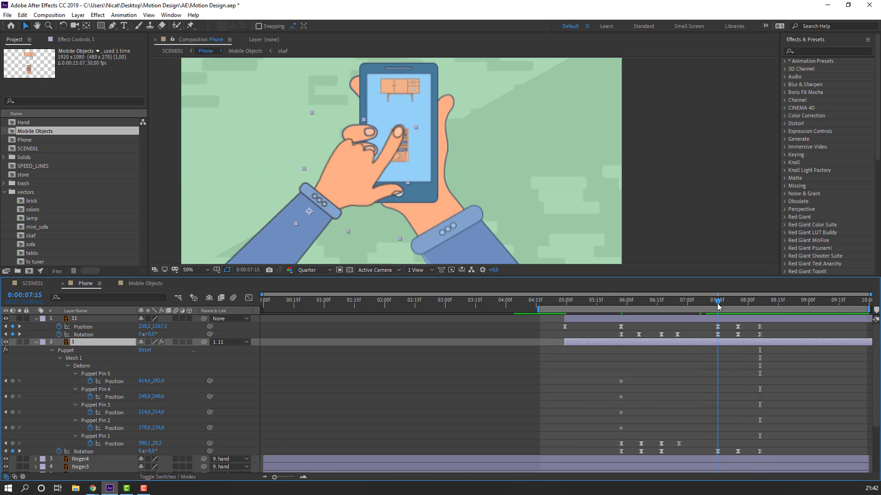
{"action": "left_click", "coordinate": [97, 437]}
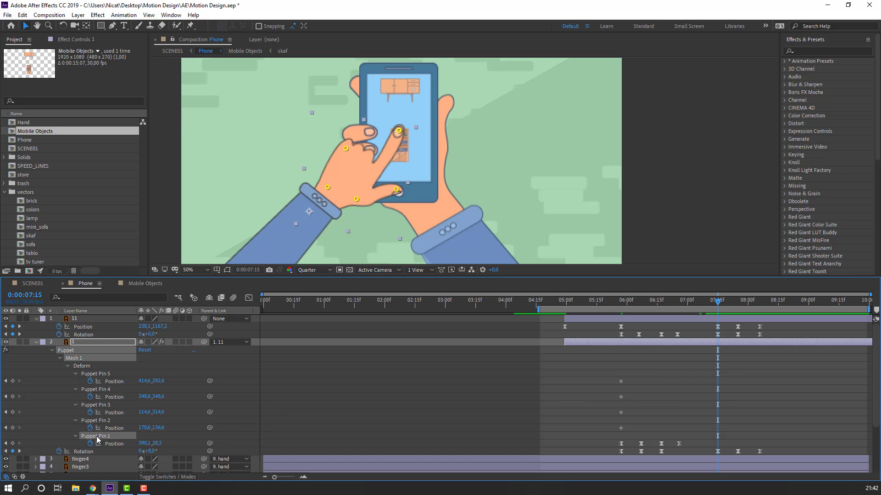
{"action": "left_click", "coordinate": [13, 444]}
Move Puppet Pin 1 slightly outward at 0:00:07:25, to about 422, 65 at 0:00:08:05, and slightly back inward at 0:00:08:15
{"action": "left_click_drag", "start_coordinate": [722, 305], "coordinate": [738, 302]}
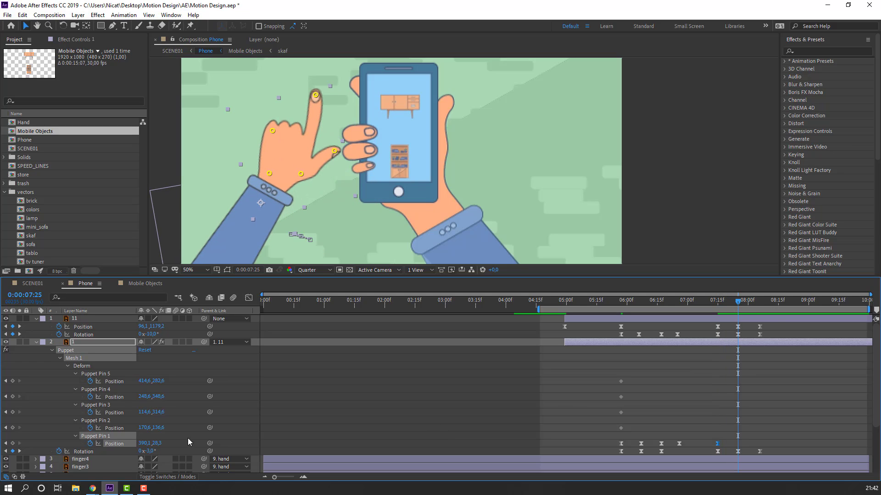
{"action": "left_click_drag", "start_coordinate": [316, 98], "coordinate": [307, 98]}
{"action": "left_click_drag", "start_coordinate": [711, 300], "coordinate": [759, 308]}
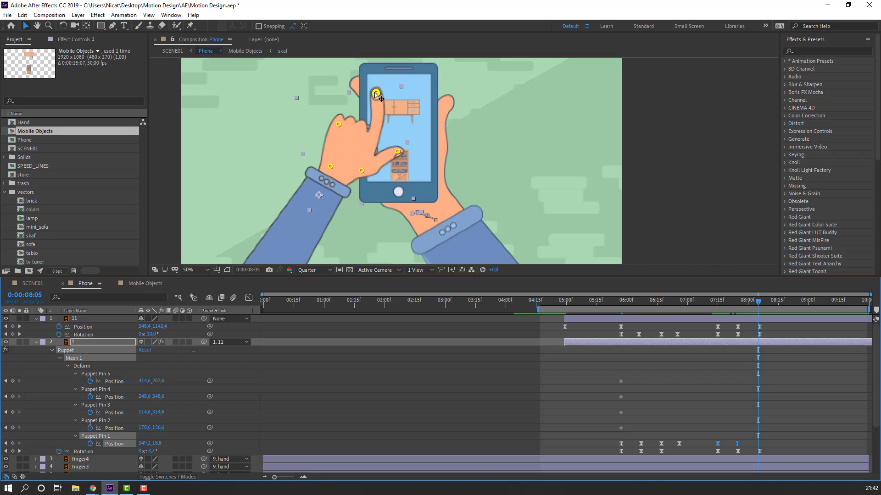
{"action": "left_click_drag", "start_coordinate": [376, 94], "coordinate": [394, 101]}
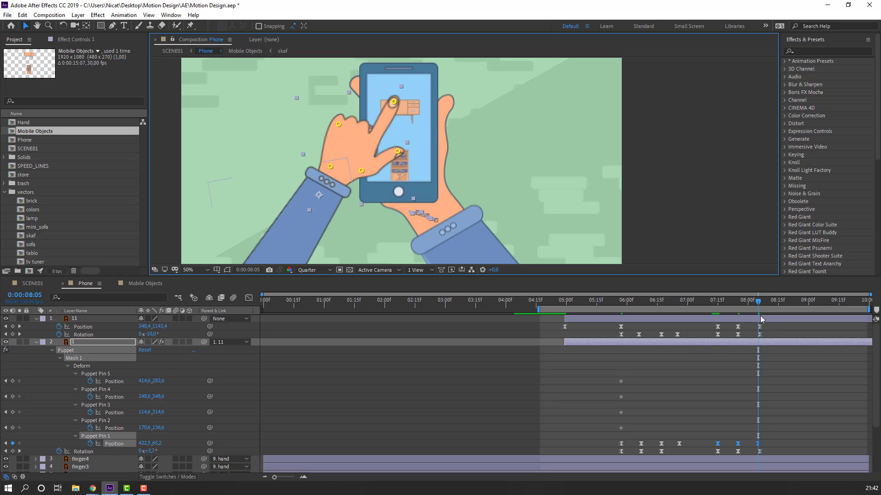
{"action": "left_click_drag", "start_coordinate": [759, 302], "coordinate": [778, 305]}
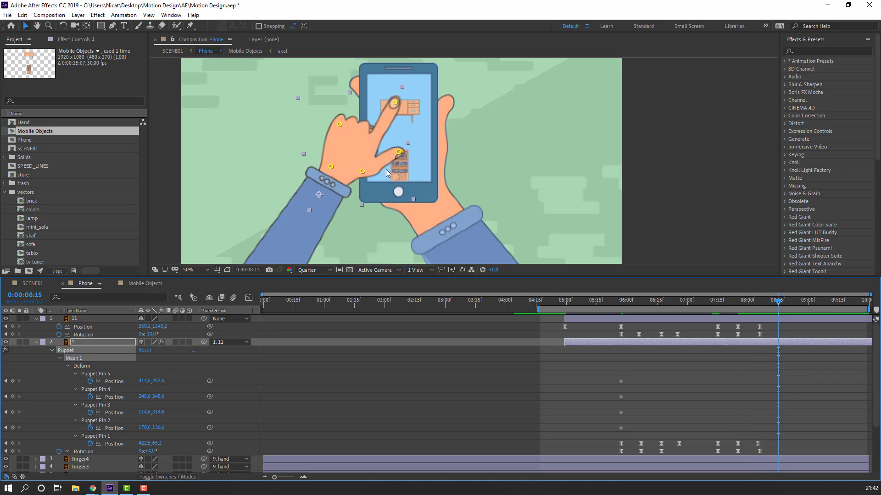
{"action": "left_click_drag", "start_coordinate": [398, 103], "coordinate": [390, 100]}
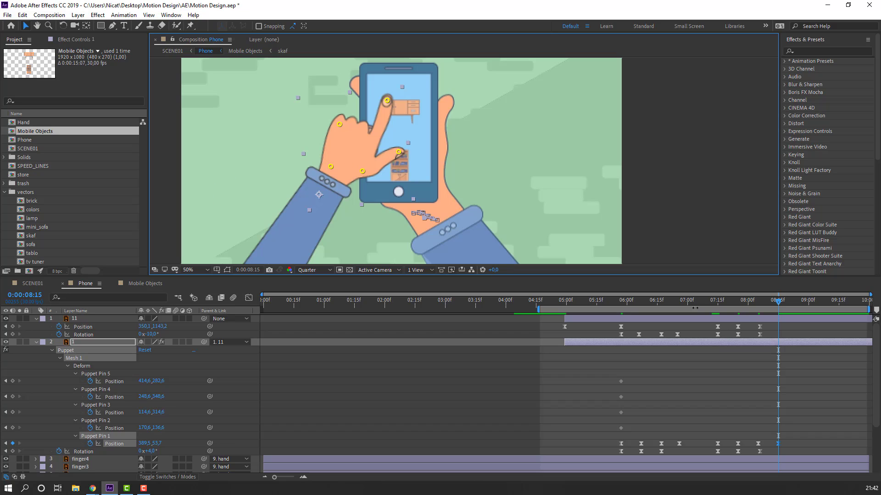
Start the work area at about 0:00:07:02 and preview the second scrolling gesture
{"action": "left_click_drag", "start_coordinate": [537, 310], "coordinate": [691, 310]}
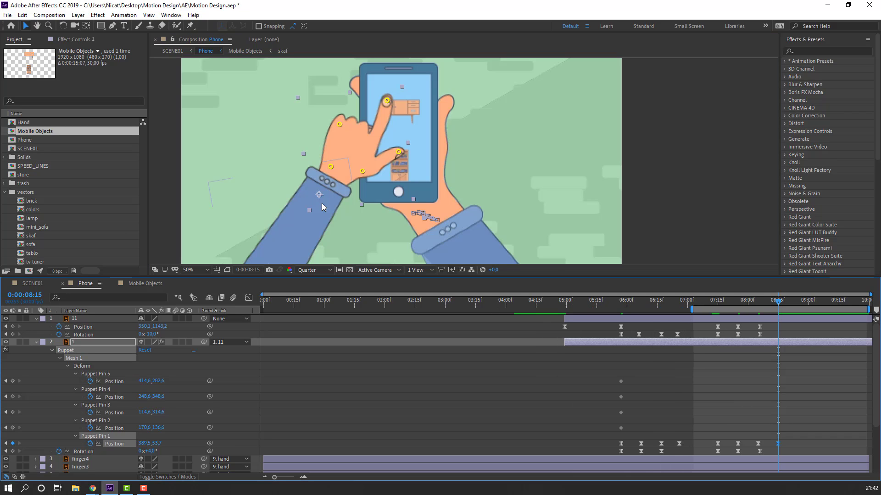
{"action": "key", "text": "space"}
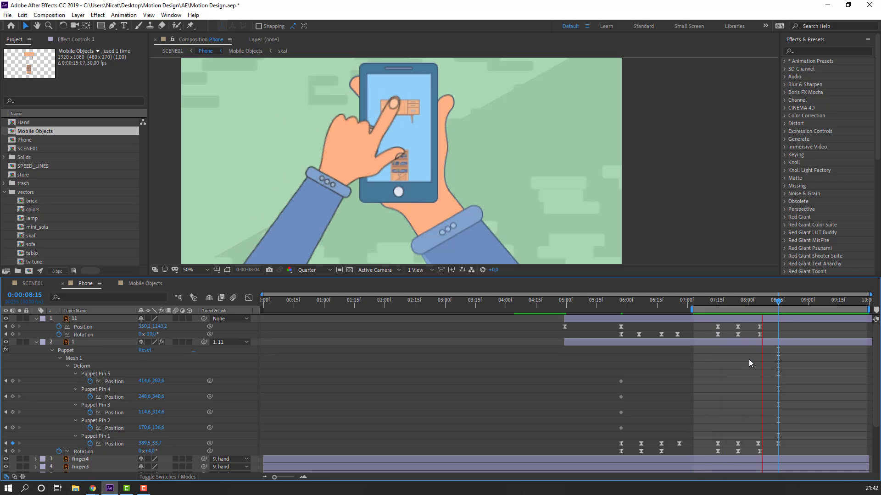
{"action": "key", "text": "space"}
Shift all arm and hand keyframes after 0:00:07:15 later so they start at about 0:00:08:04, and preview the timing
{"action": "left_click", "coordinate": [718, 300]}
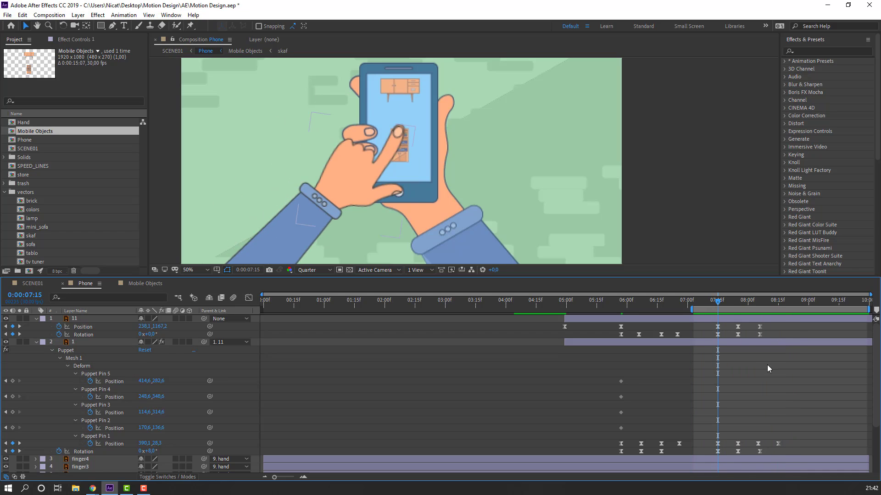
{"action": "left_click_drag", "start_coordinate": [785, 329], "coordinate": [759, 452]}
{"action": "key", "text": "space"}
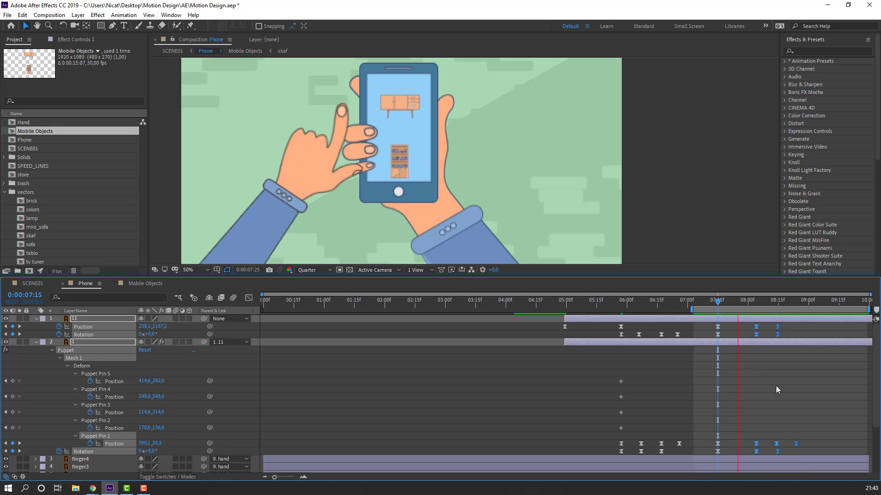
{"action": "key", "text": "space"}
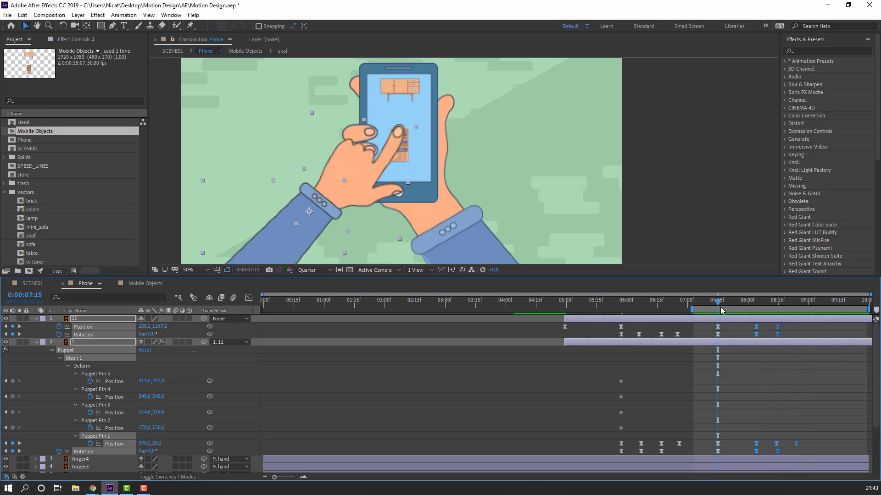
Reshape the speed graph of arm layer 11 between 0:00:07:15 and 0:00:08:04 so the movement starts more gently and peaks midway
{"action": "left_click", "coordinate": [736, 332]}
{"action": "left_click_drag", "start_coordinate": [718, 304], "coordinate": [710, 344]}
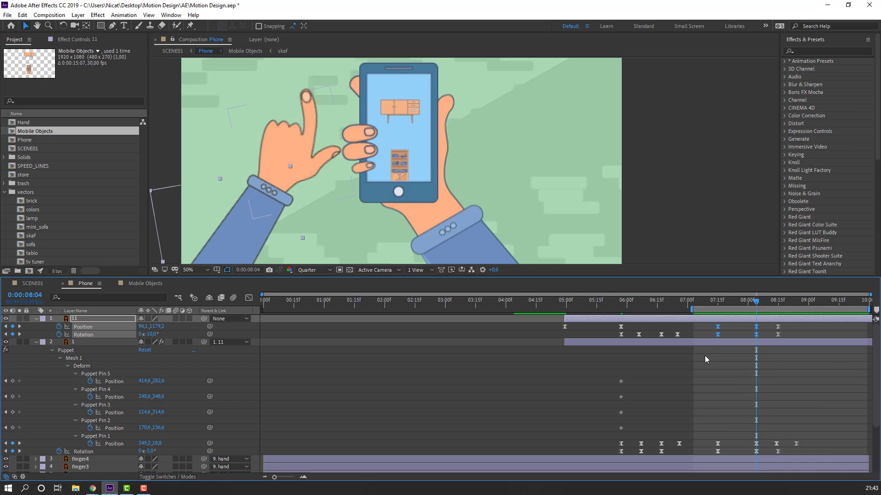
{"action": "left_click", "coordinate": [249, 298]}
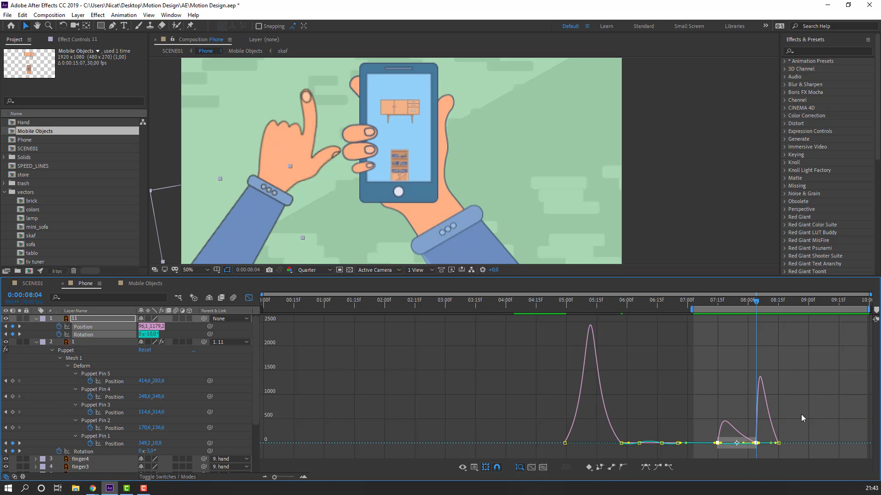
{"action": "scroll", "coordinate": [802, 427], "scroll_direction": "up", "scroll_amount": 8}
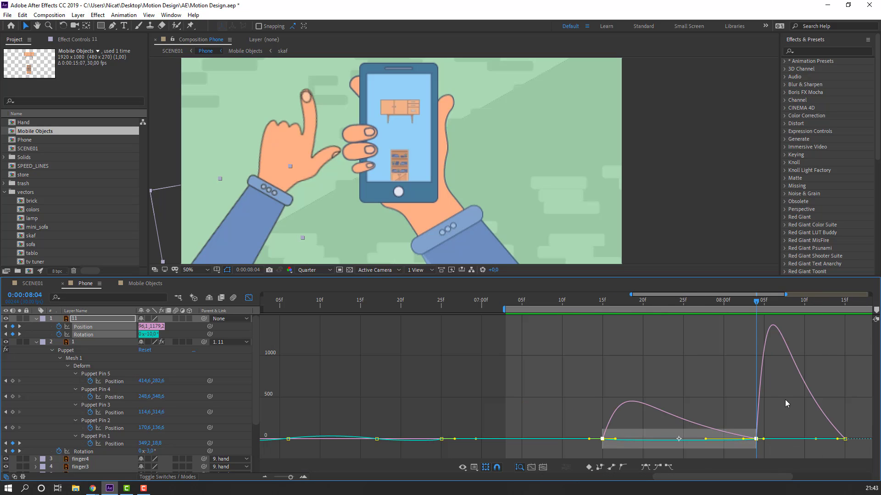
{"action": "left_click_drag", "start_coordinate": [590, 307], "coordinate": [672, 305]}
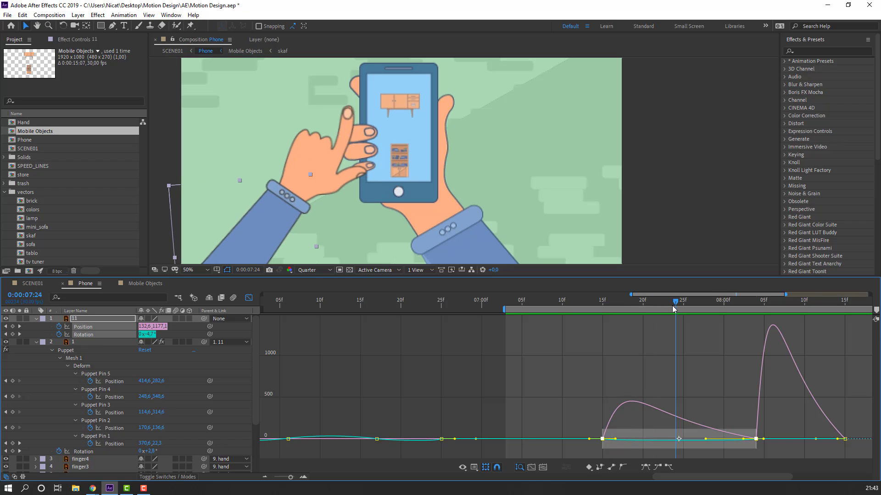
{"action": "left_click", "coordinate": [693, 436]}
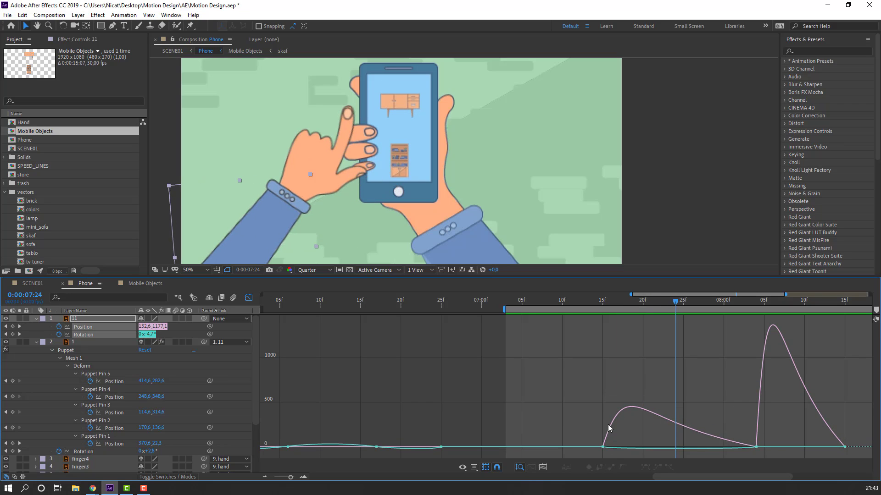
{"action": "left_click", "coordinate": [617, 441]}
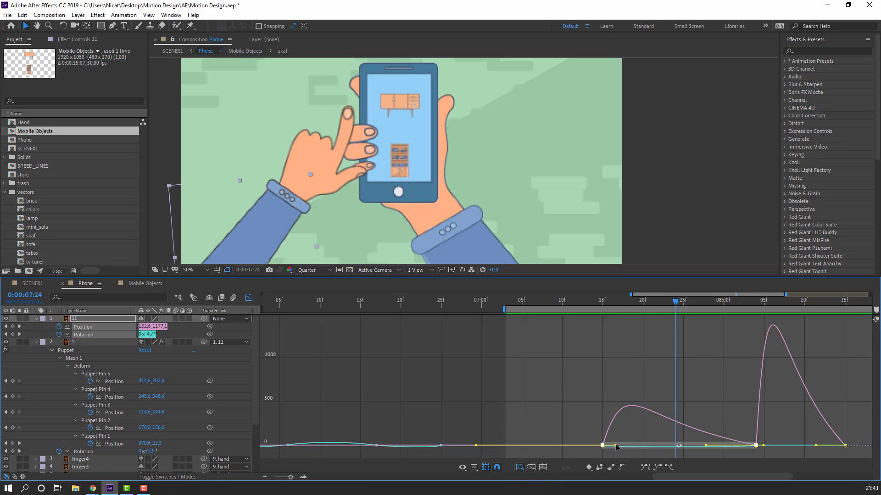
{"action": "left_click_drag", "start_coordinate": [615, 447], "coordinate": [645, 451]}
{"action": "key", "text": "space"}
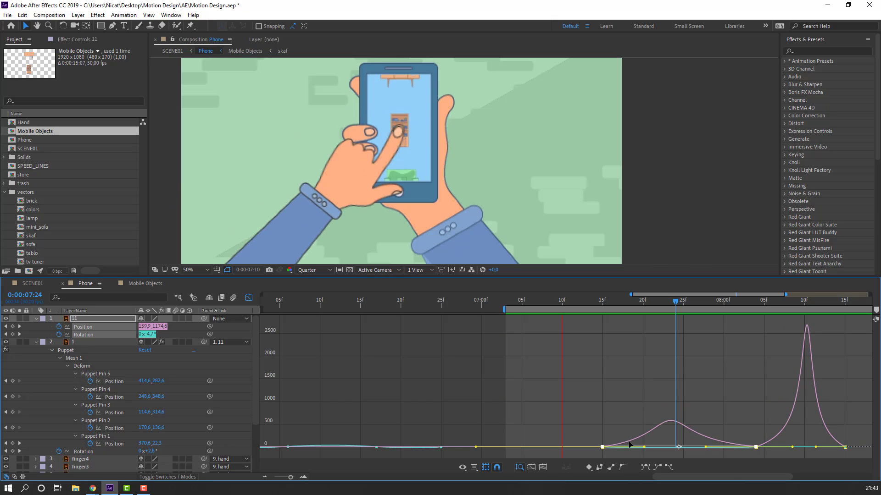
{"action": "key", "text": "space"}
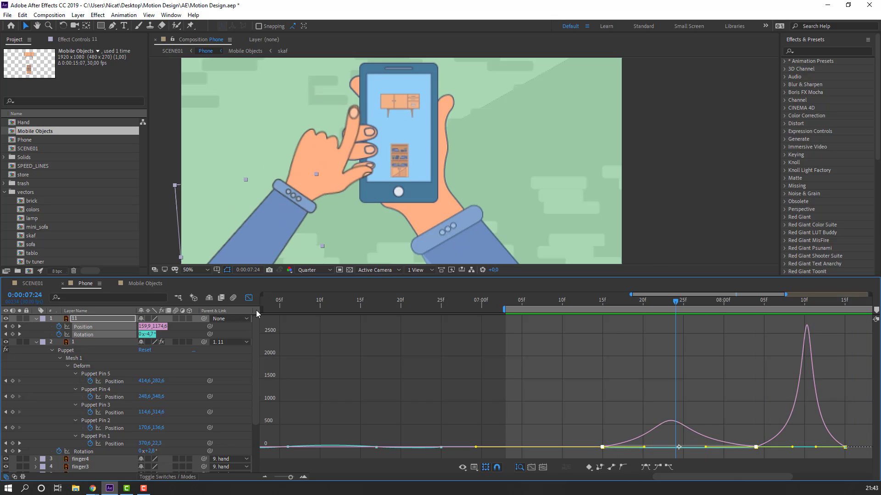
{"action": "key", "text": "shift+F3"}
{"action": "left_click", "coordinate": [714, 423]}
{"action": "scroll", "coordinate": [716, 418], "scroll_direction": "down", "scroll_amount": 5}
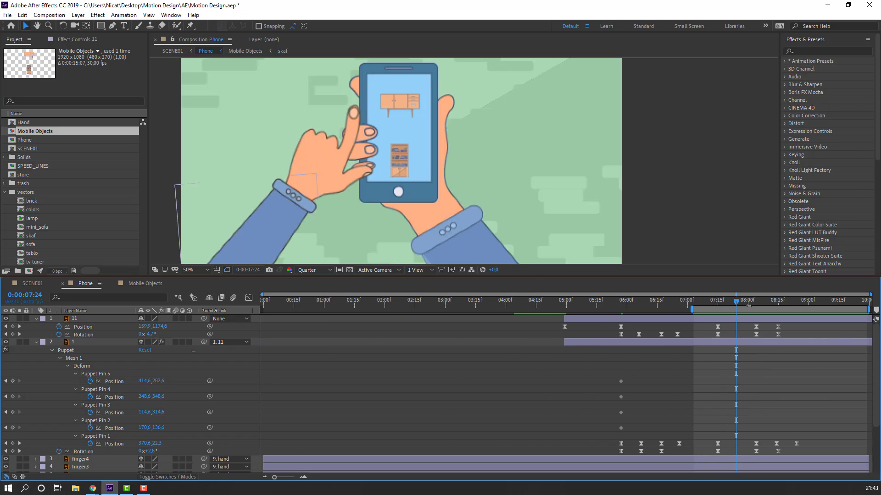
{"action": "left_click_drag", "start_coordinate": [779, 300], "coordinate": [802, 306]}
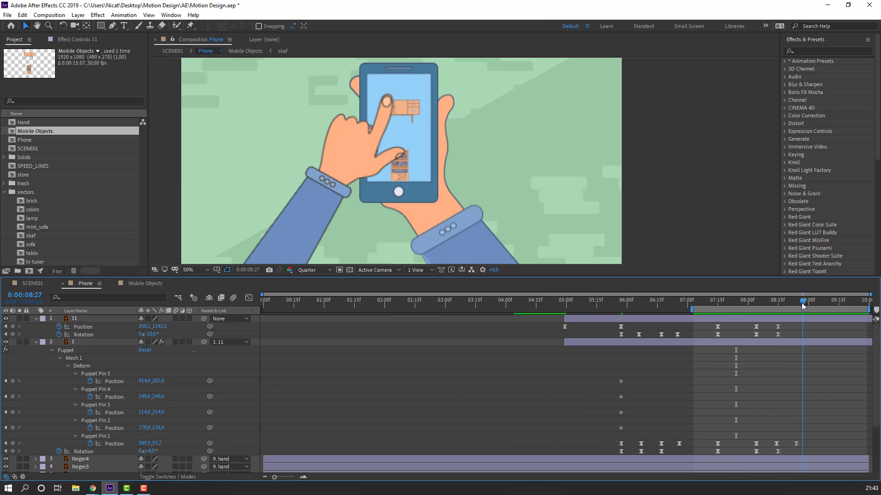
{"action": "left_click", "coordinate": [70, 319]}
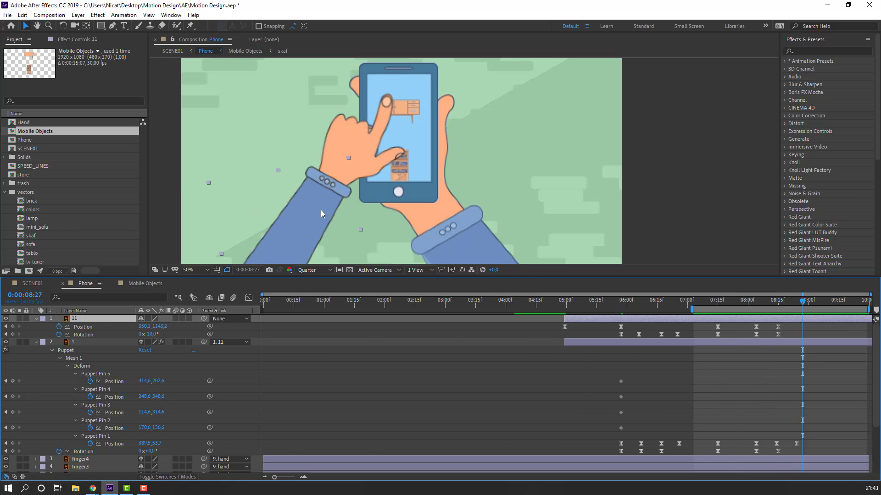
{"action": "left_click_drag", "start_coordinate": [321, 206], "coordinate": [265, 261]}
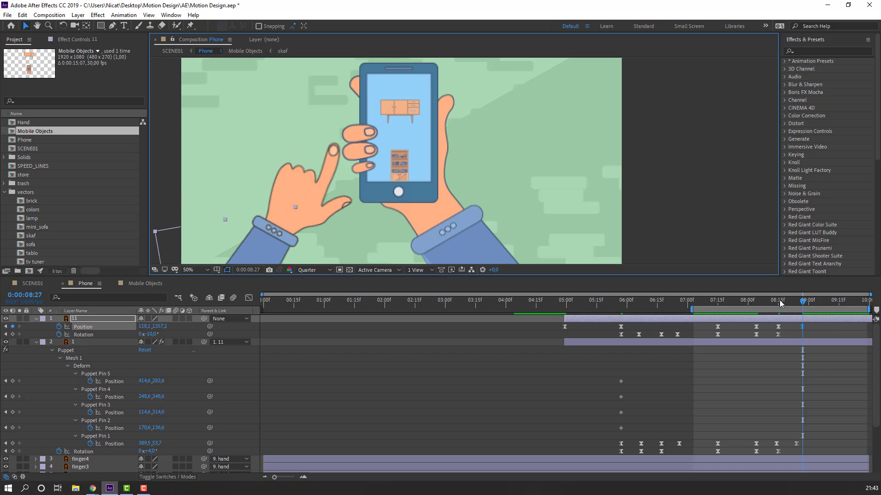
{"action": "left_click_drag", "start_coordinate": [803, 328], "coordinate": [821, 328]}
{"action": "key", "text": "space"}
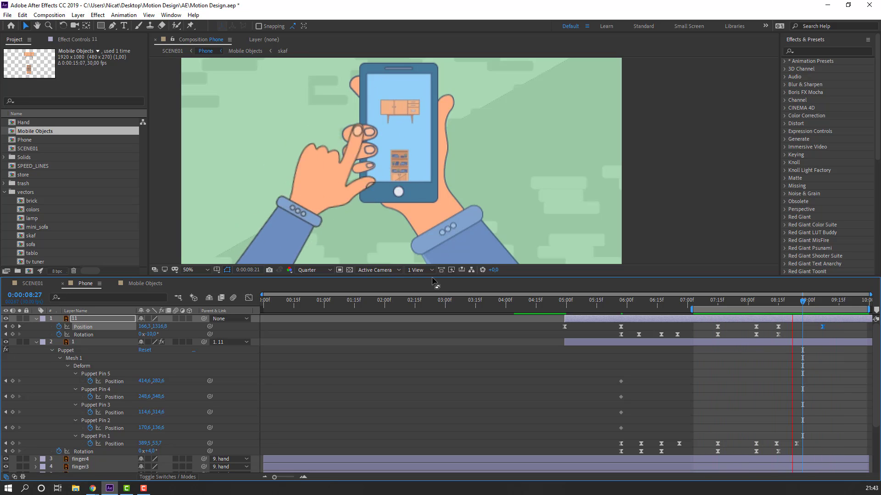
{"action": "left_click", "coordinate": [779, 301]}
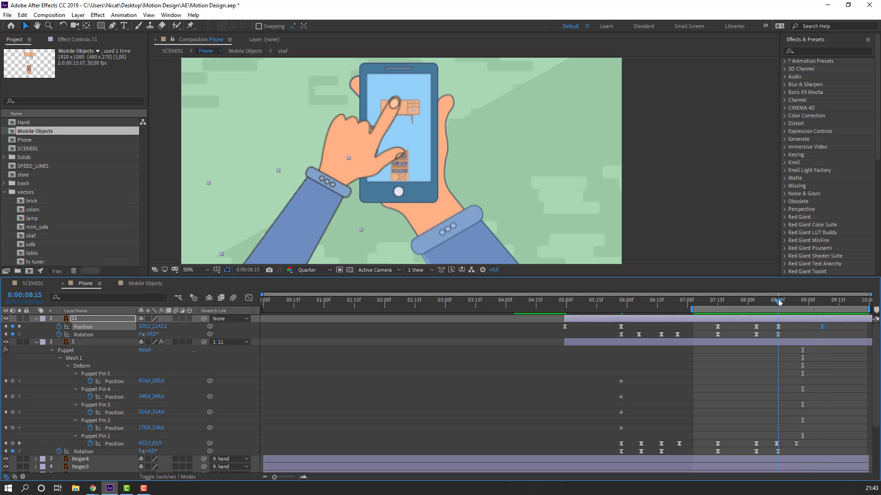
{"action": "key", "text": "Delete"}
Keyframe arm layer 11's position at 0:00:08:18, move it down to about 150, 1415 at 0:00:09:03, and preview the exit
{"action": "left_click_drag", "start_coordinate": [779, 303], "coordinate": [786, 304]}
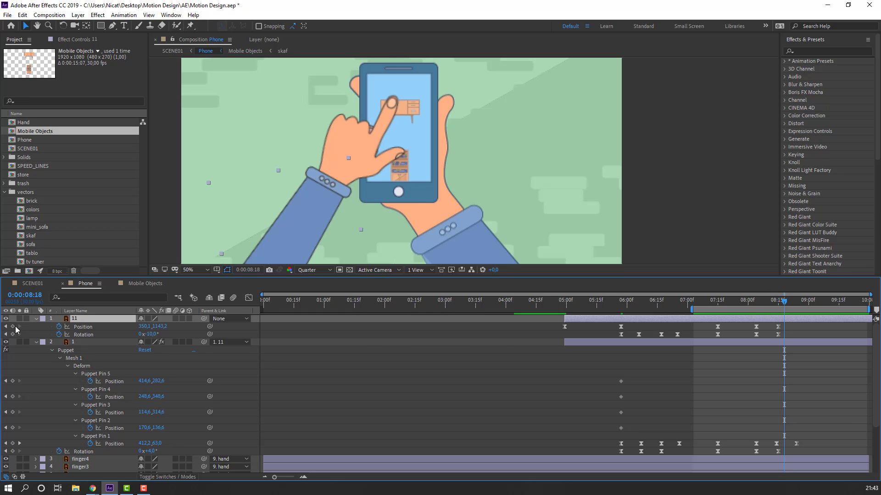
{"action": "left_click", "coordinate": [12, 326]}
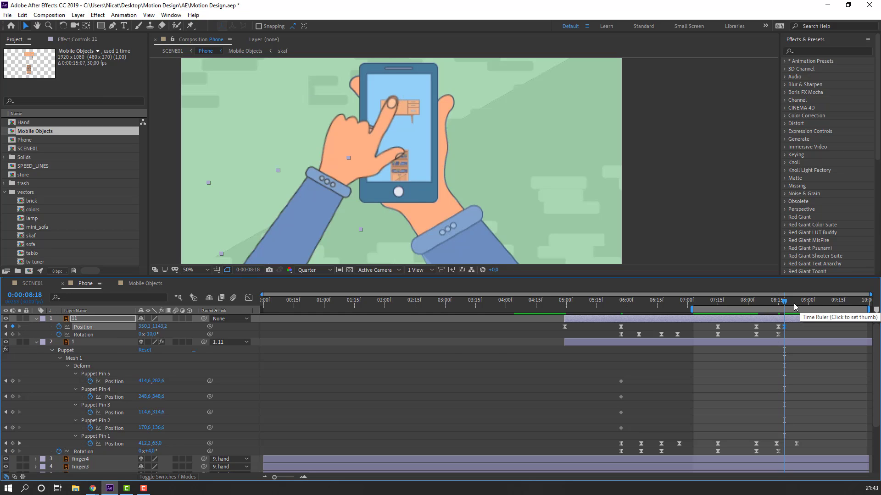
{"action": "left_click_drag", "start_coordinate": [795, 307], "coordinate": [814, 303]}
{"action": "left_click_drag", "start_coordinate": [319, 205], "coordinate": [274, 267]}
{"action": "key", "text": "space"}
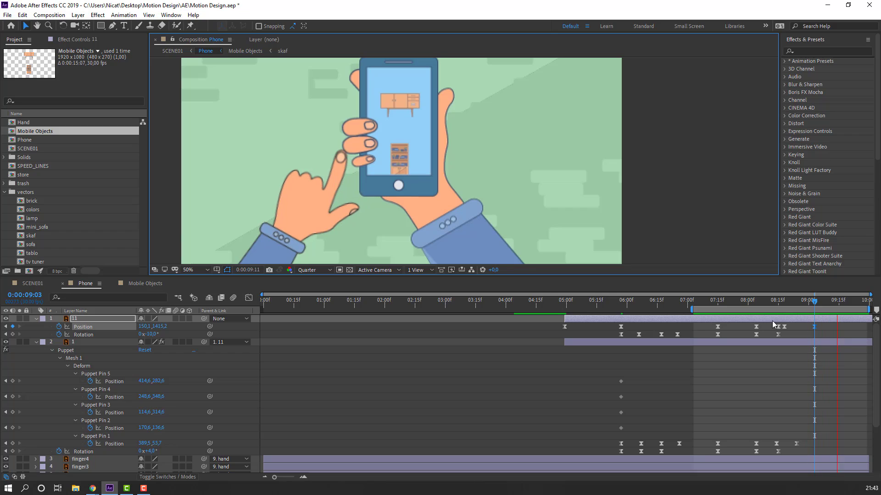
{"action": "key", "text": "space"}
Keyframe arm layer 11's rotation at 0:00:08:18, set it to 0° at 0:00:09:03, and preview the motion
{"action": "left_click", "coordinate": [786, 299]}
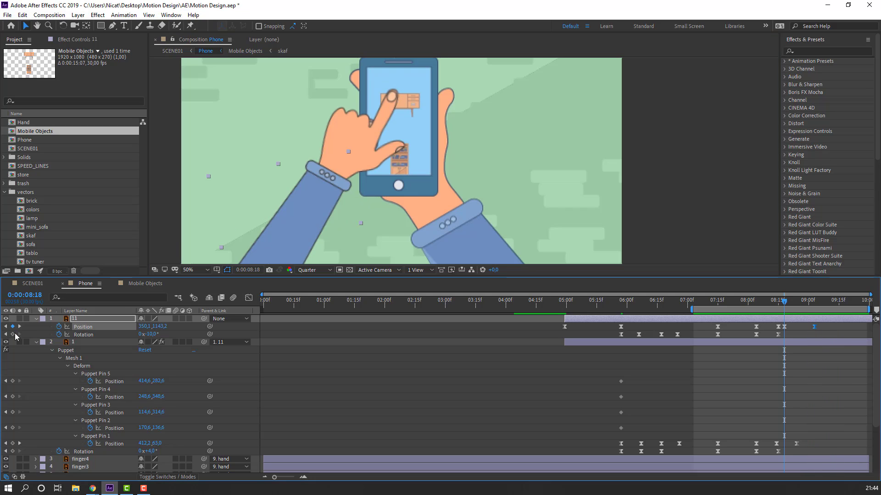
{"action": "left_click", "coordinate": [13, 335]}
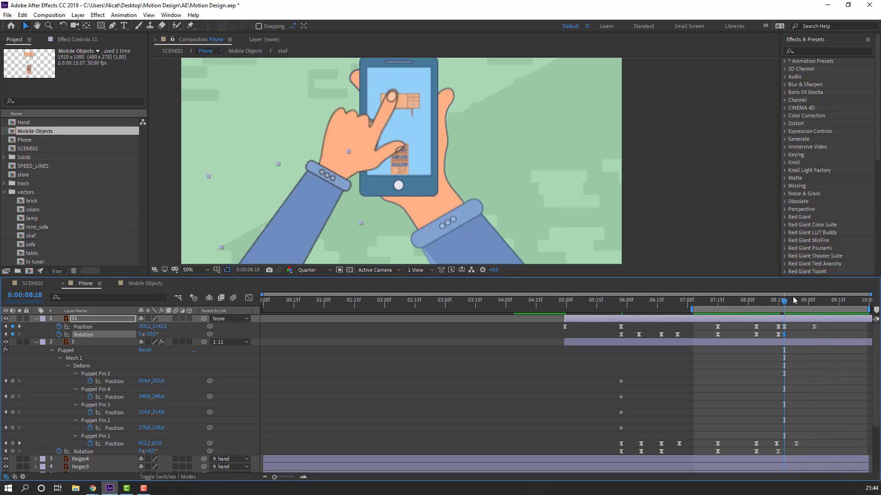
{"action": "left_click", "coordinate": [813, 303]}
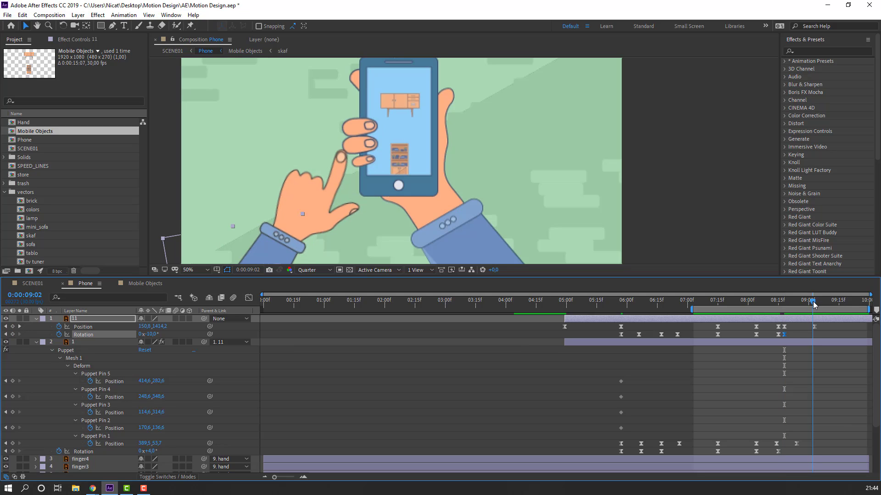
{"action": "left_click_drag", "start_coordinate": [813, 302], "coordinate": [814, 302]}
{"action": "left_click_drag", "start_coordinate": [152, 339], "coordinate": [169, 346]}
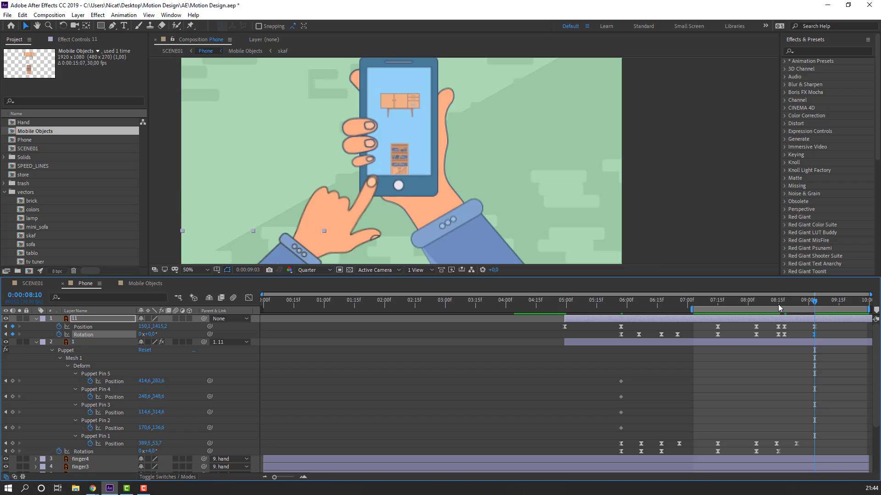
{"action": "left_click_drag", "start_coordinate": [778, 305], "coordinate": [827, 316]}
{"action": "key", "text": "space"}
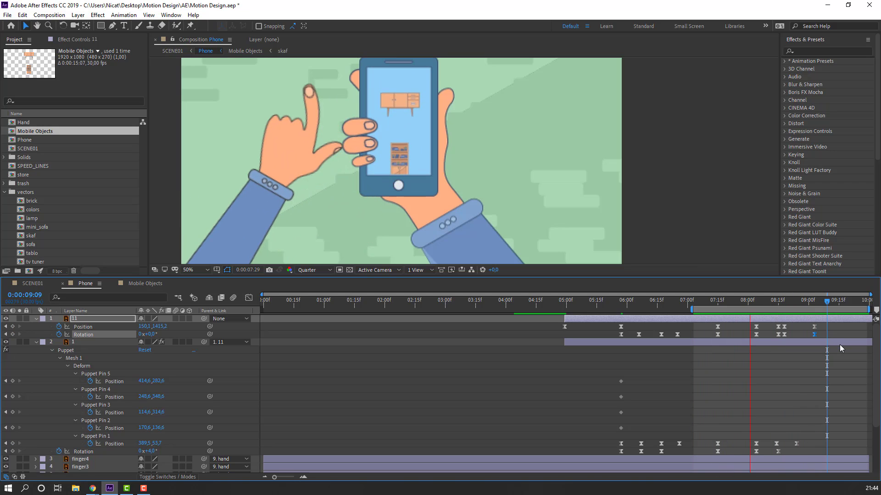
Collapse the expanded properties of layers 11 and 1 in the Phone composition
{"action": "scroll", "coordinate": [356, 210], "scroll_direction": "down", "scroll_amount": 2}
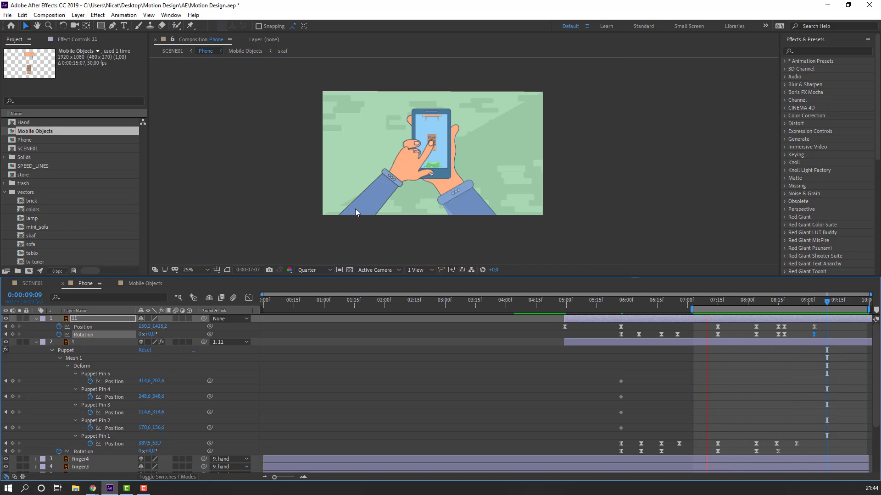
{"action": "left_click", "coordinate": [126, 367]}
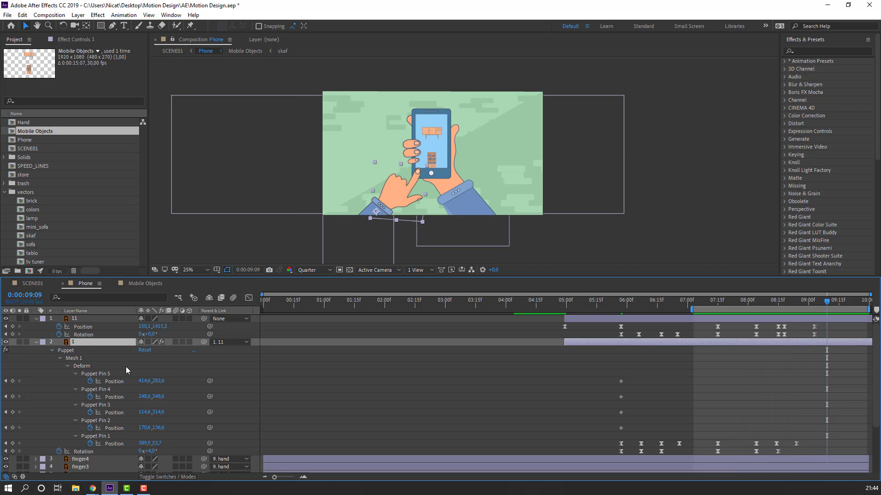
{"action": "left_click", "coordinate": [36, 341]}
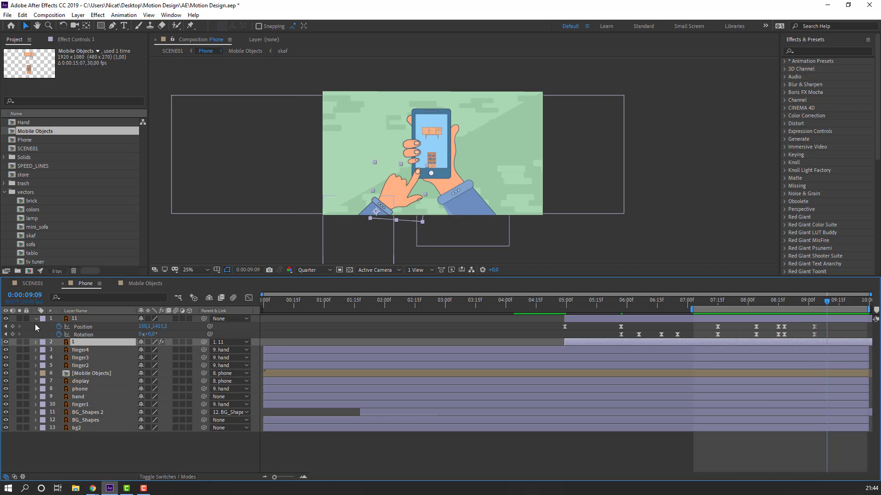
{"action": "key", "text": "F2"}
{"action": "key", "text": "u"}
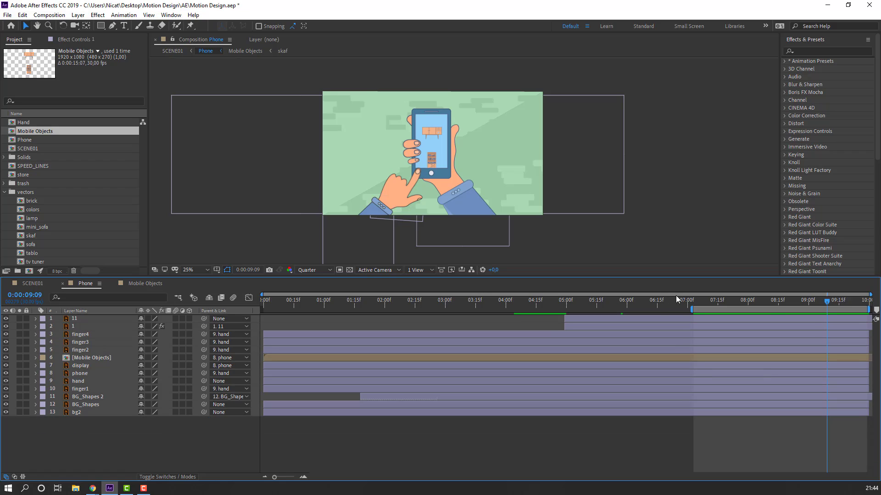
In Mobile Objects, keyframe the tv tuner layer's scale at 63% at 0:00:11:07, 50% midway, and 63% again at 0:00:11:19
{"action": "left_click_drag", "start_coordinate": [770, 303], "coordinate": [777, 303]}
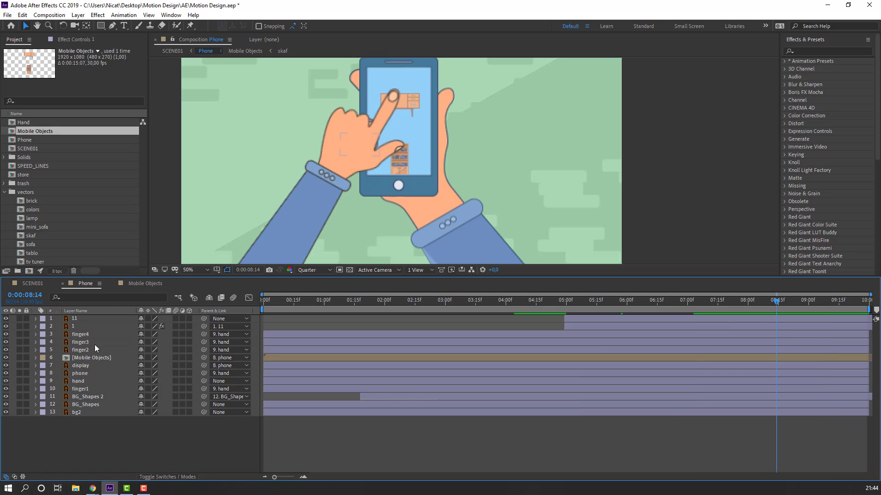
{"action": "left_click", "coordinate": [139, 283]}
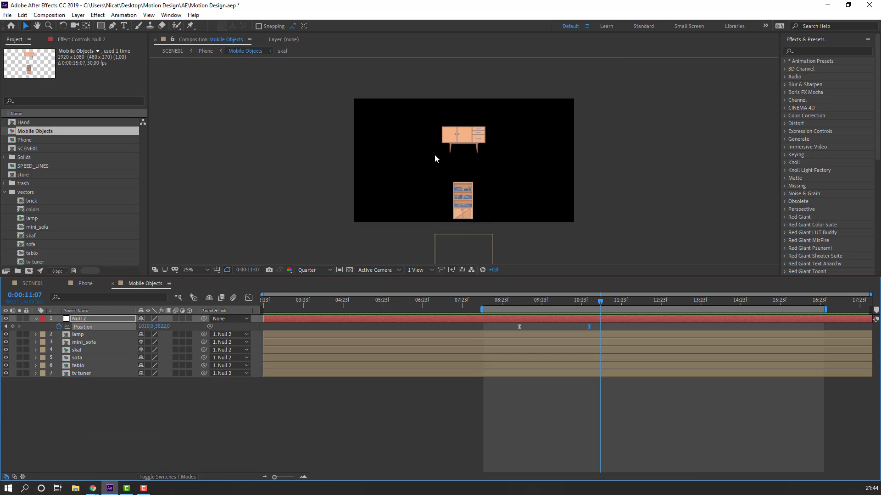
{"action": "left_click", "coordinate": [442, 111]}
{"action": "key", "text": "s"}
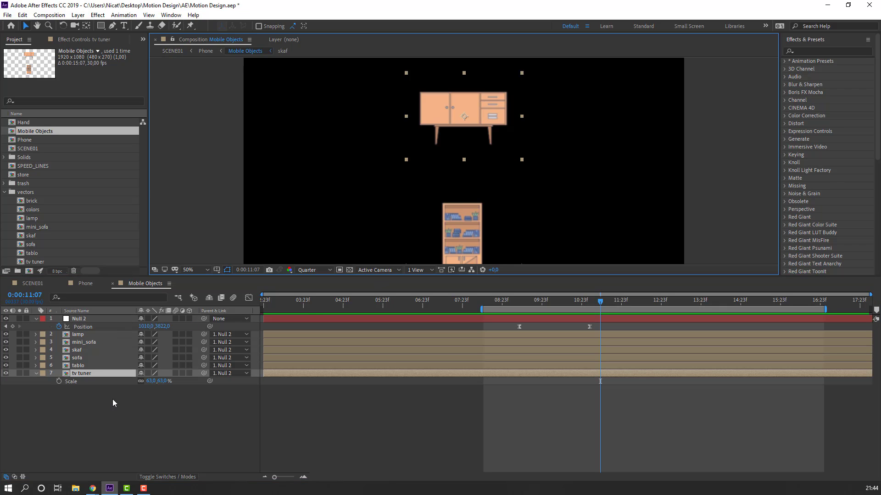
{"action": "left_click", "coordinate": [59, 381]}
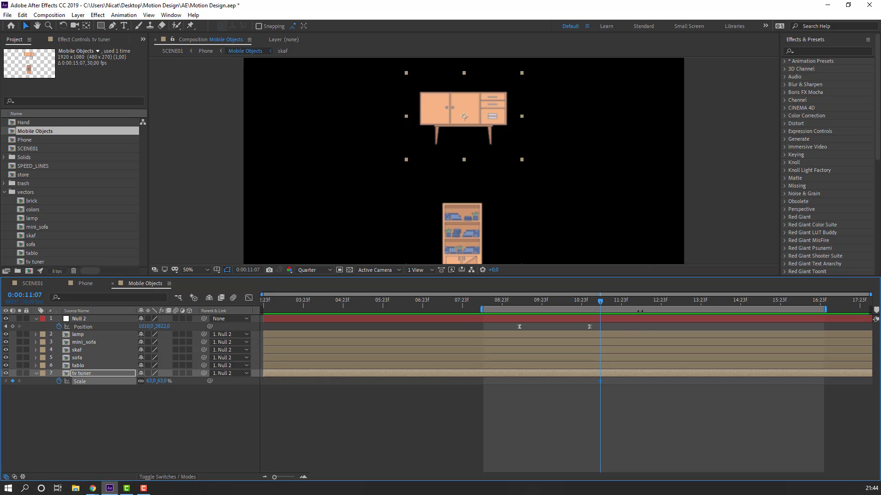
{"action": "key", "text": "space"}
{"action": "key", "text": "Return"}
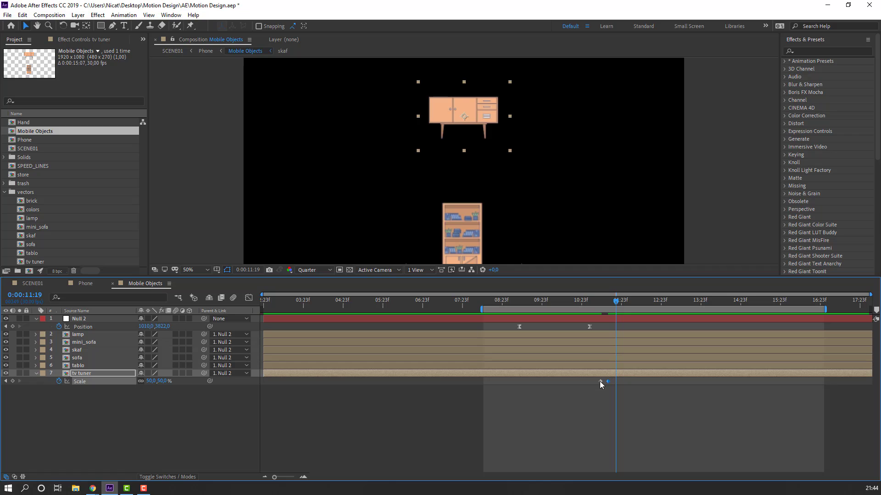
{"action": "key", "text": "ctrl+v"}
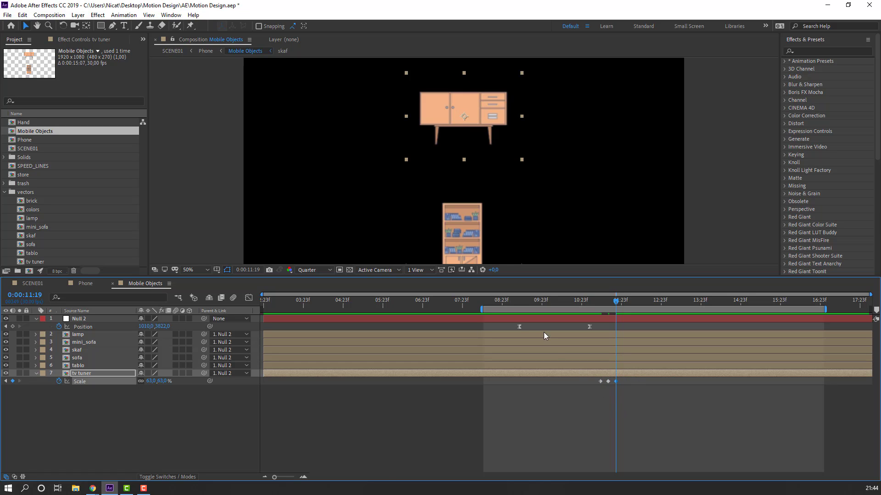
Start the work area at about 0:00:10:23, apply Easy Ease to the three tv tuner scale keyframes, and preview the pulse
{"action": "left_click_drag", "start_coordinate": [480, 308], "coordinate": [579, 309]}
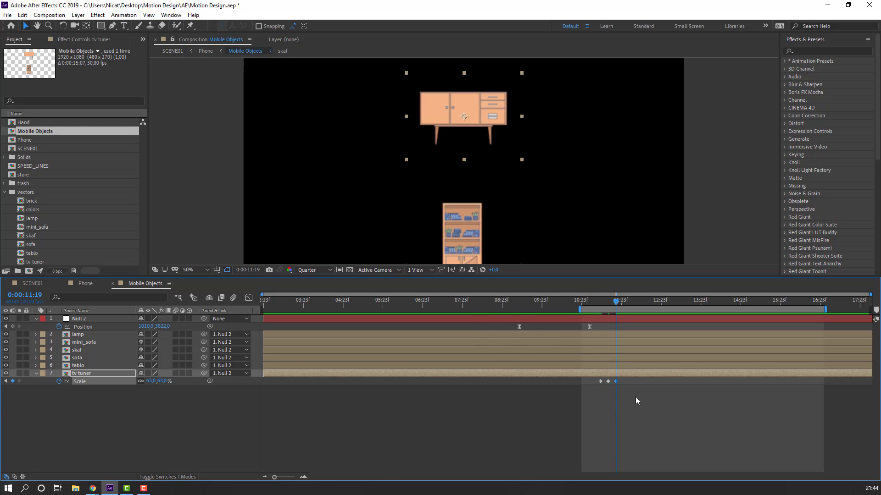
{"action": "left_click_drag", "start_coordinate": [622, 377], "coordinate": [598, 388]}
{"action": "right_click", "coordinate": [598, 388]}
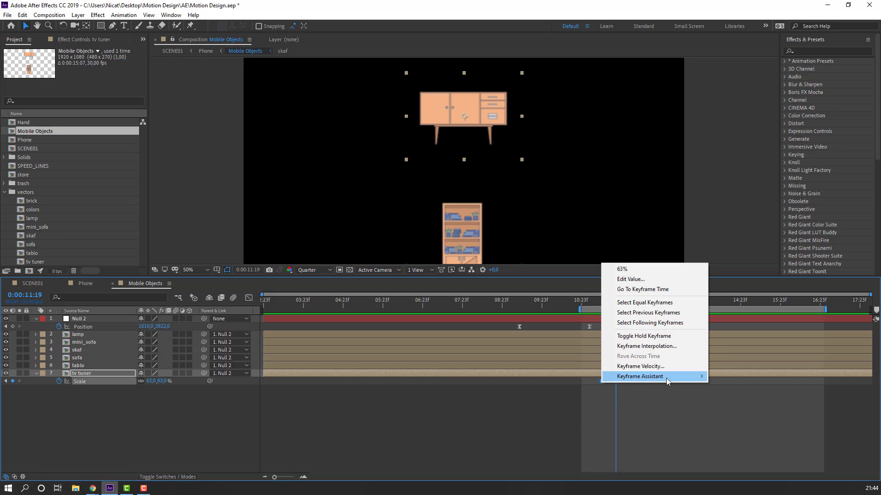
{"action": "mouse_move", "coordinate": [667, 377]}
{"action": "left_click", "coordinate": [725, 406]}
{"action": "left_click", "coordinate": [423, 402]}
{"action": "key", "text": "space"}
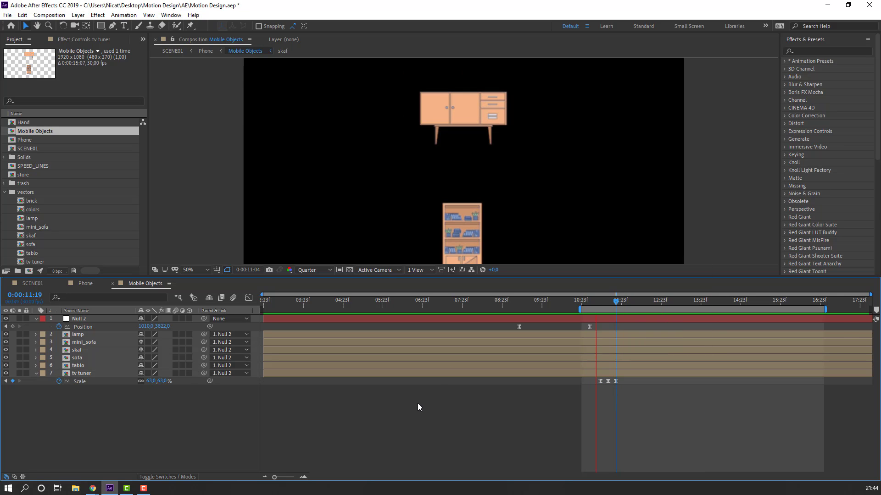
Stretch the tv tuner scale keyframes evenly so the last falls at about 0:00:11:28, and preview the Phone composition
{"action": "mouse_move", "coordinate": [625, 384]}
{"action": "left_mouse_down"}
{"action": "mouse_move", "coordinate": [596, 379]}
{"action": "mouse_move", "coordinate": [628, 381]}
{"action": "left_mouse_up"}
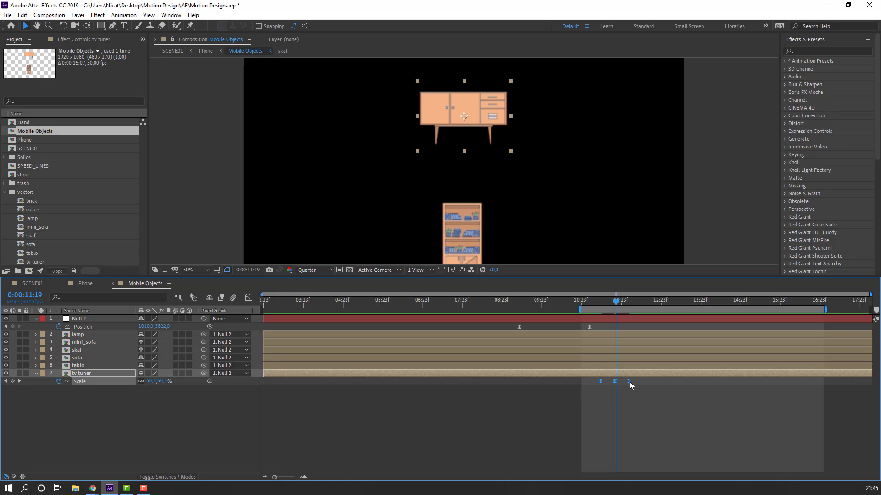
{"action": "left_click", "coordinate": [85, 284]}
{"action": "key", "text": "space"}
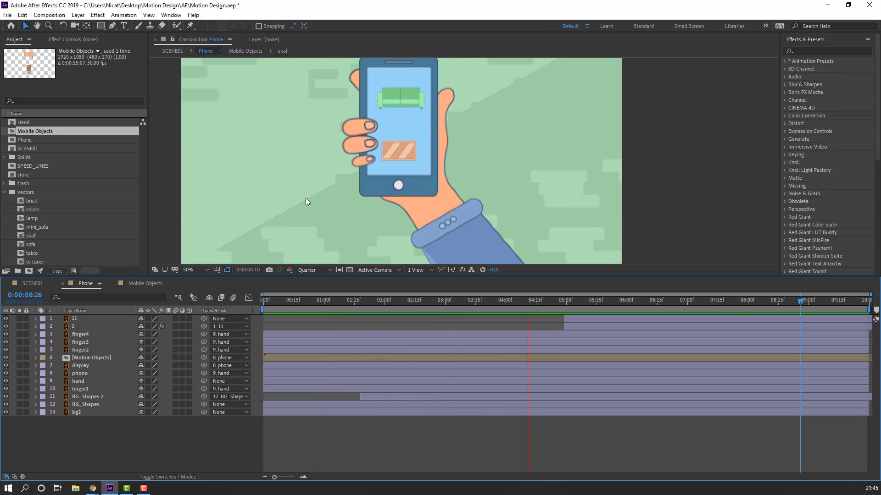
{"action": "key", "text": "comma"}
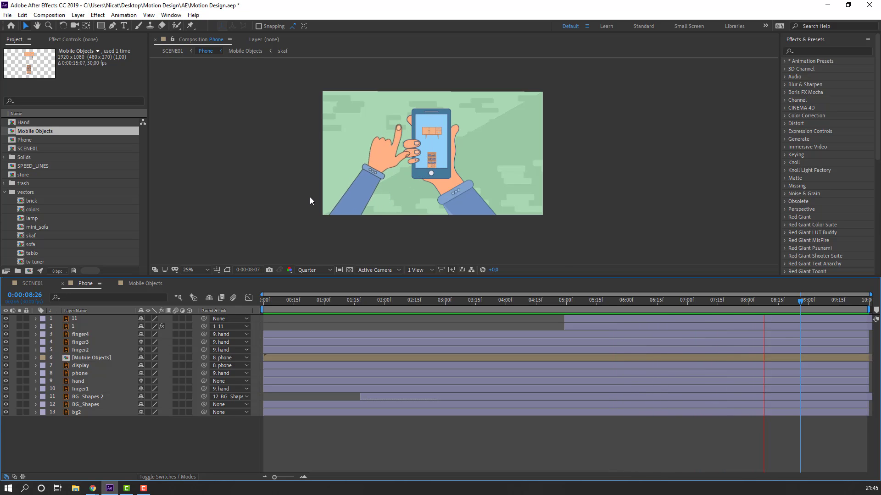
{"action": "scroll", "coordinate": [471, 178], "scroll_direction": "up", "scroll_amount": 2}
{"action": "key", "text": "space"}
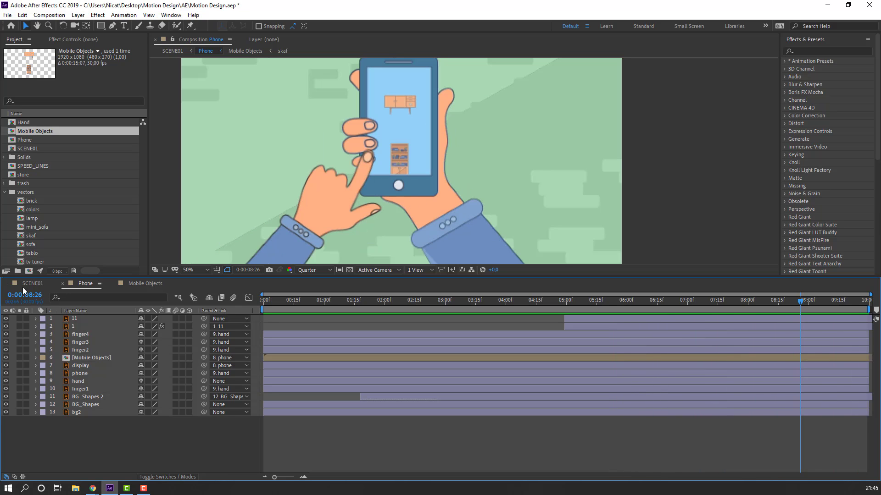
Check the phone transition in SCENE01, and move layers 11 and 1 in Phone earlier to start at about 0:00:03:05
{"action": "left_click", "coordinate": [24, 283]}
{"action": "left_click_drag", "start_coordinate": [533, 301], "coordinate": [664, 301]}
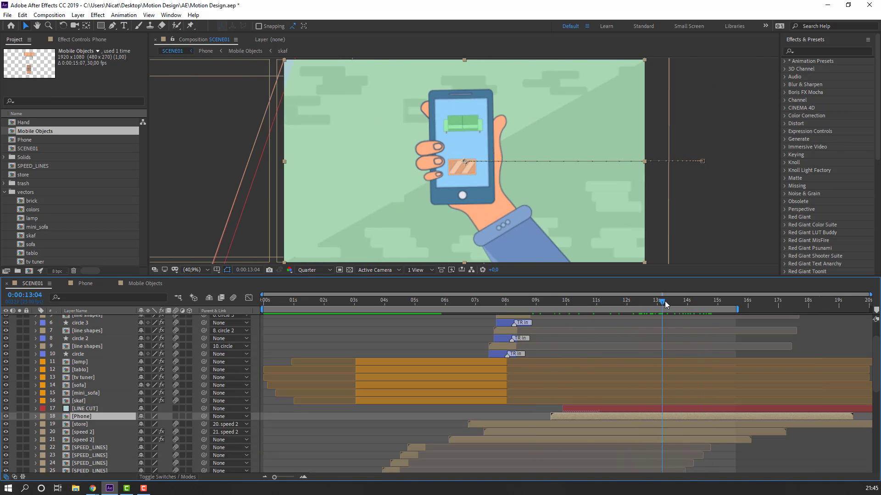
{"action": "left_click", "coordinate": [82, 283]}
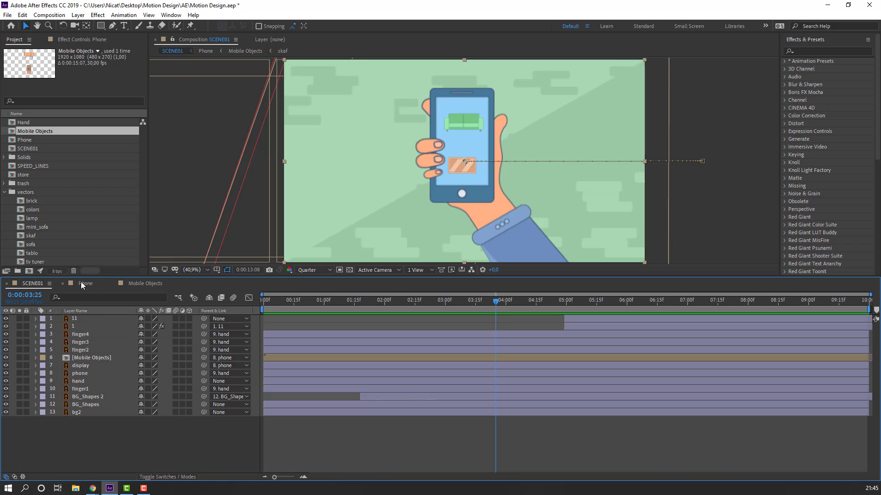
{"action": "left_click", "coordinate": [77, 327]}
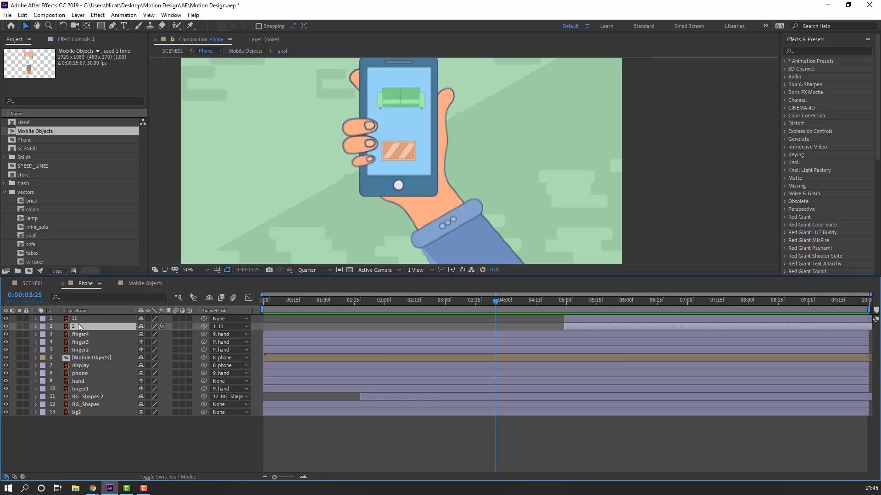
{"action": "left_click", "coordinate": [78, 320], "text": "shift"}
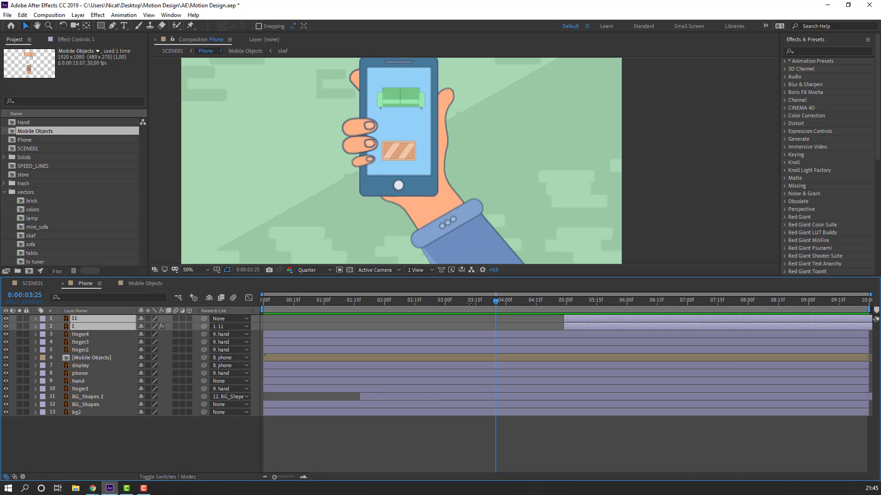
{"action": "left_click_drag", "start_coordinate": [469, 304], "coordinate": [435, 307]}
{"action": "left_click", "coordinate": [36, 285]}
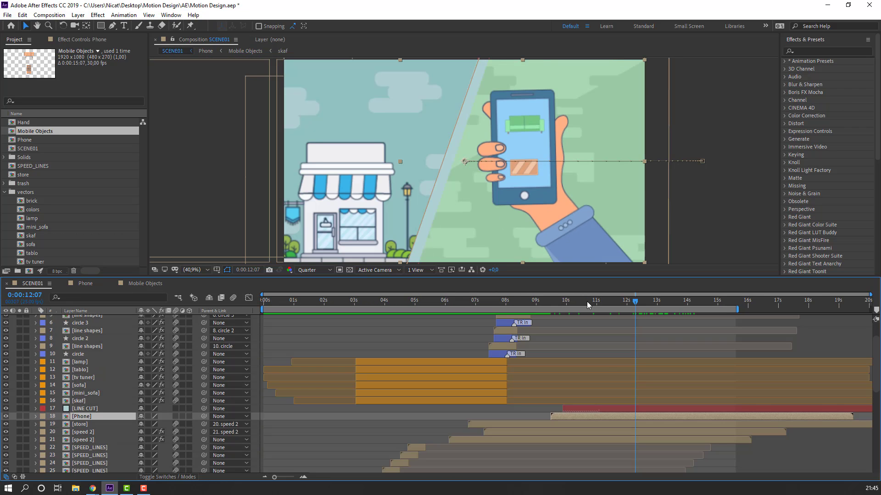
{"action": "left_click_drag", "start_coordinate": [587, 301], "coordinate": [657, 305]}
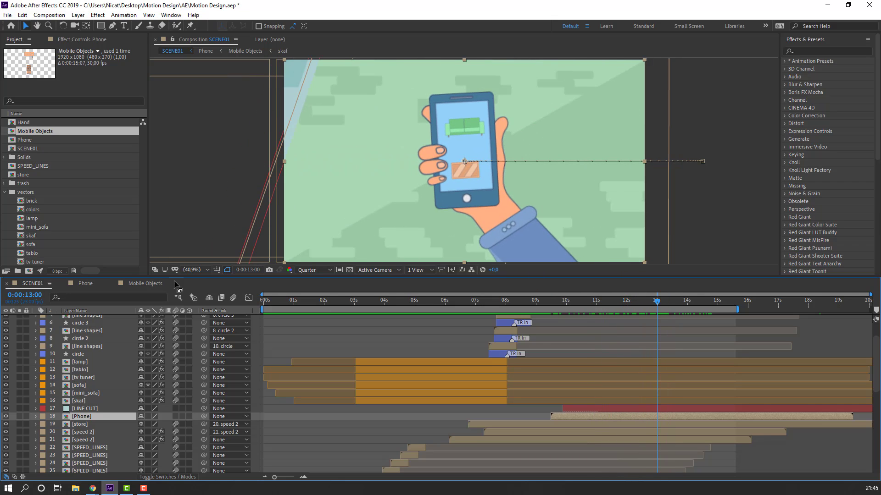
{"action": "left_click", "coordinate": [85, 284]}
{"action": "left_click_drag", "start_coordinate": [574, 320], "coordinate": [541, 309]}
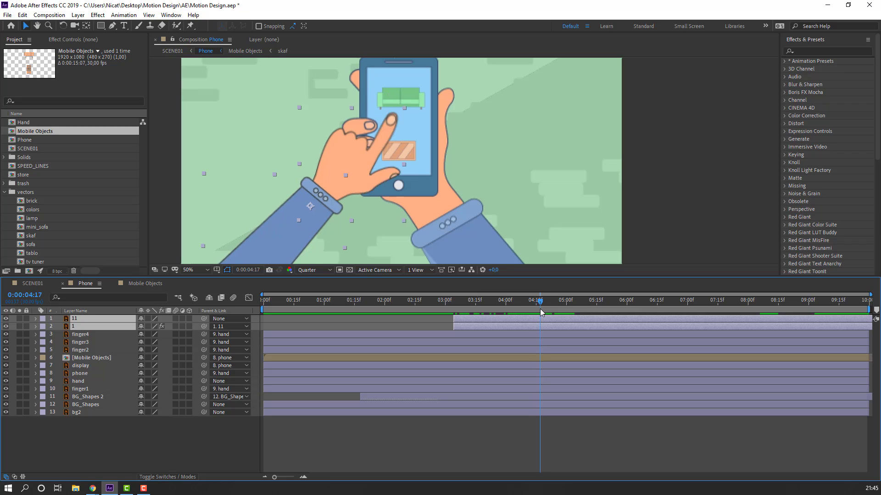
Shift the Null 2 position and tv tuner scale keyframes together so the first lands at 0:00:07:11, and preview the Phone composition
{"action": "left_click", "coordinate": [131, 283]}
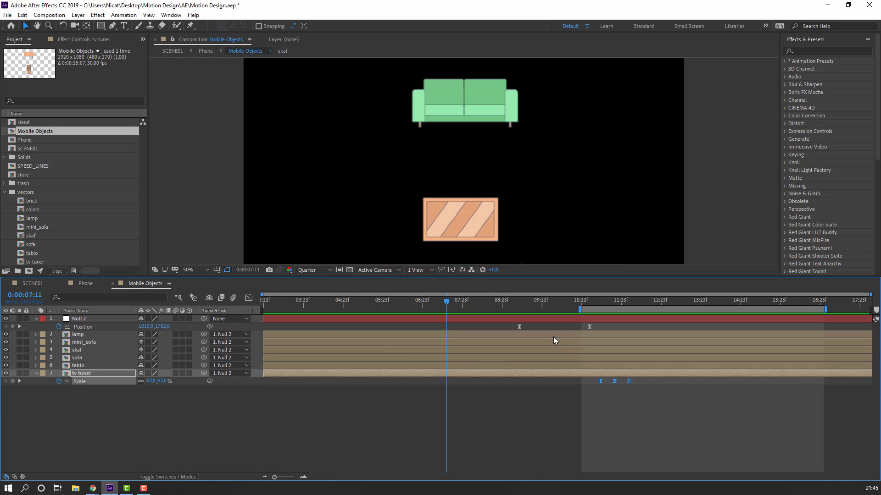
{"action": "left_click_drag", "start_coordinate": [665, 326], "coordinate": [592, 333]}
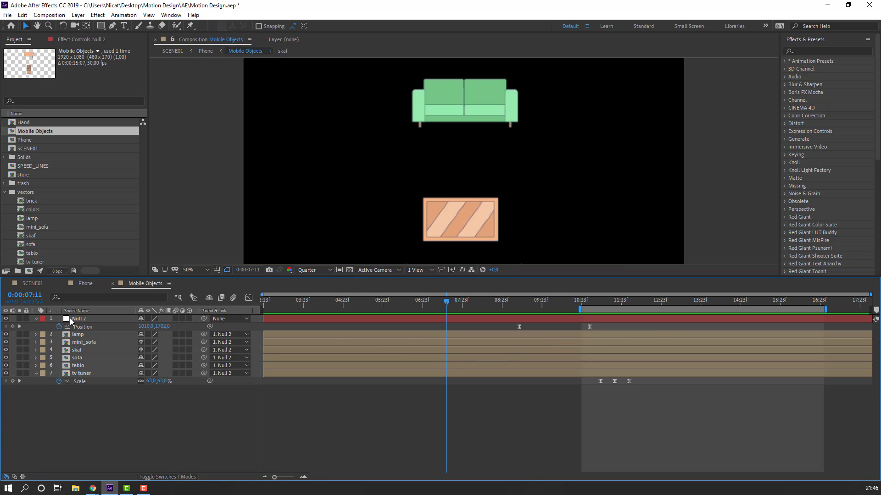
{"action": "left_click_drag", "start_coordinate": [694, 326], "coordinate": [491, 389]}
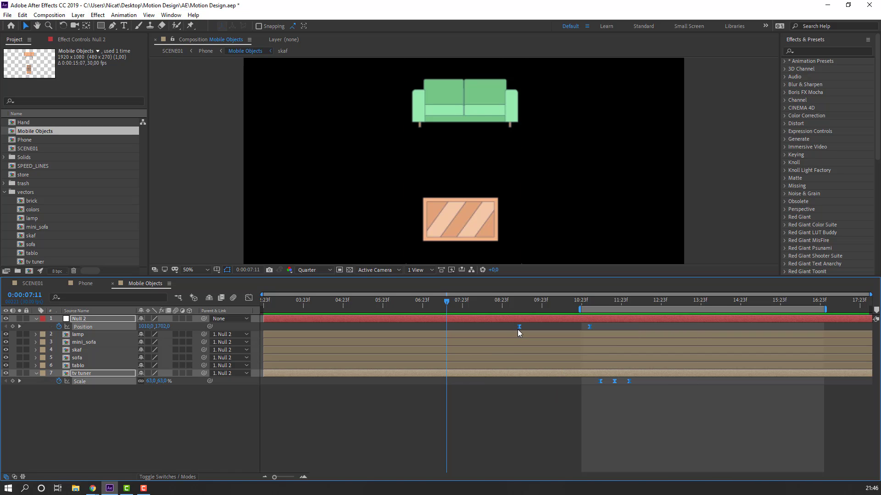
{"action": "left_click_drag", "start_coordinate": [517, 330], "coordinate": [445, 335]}
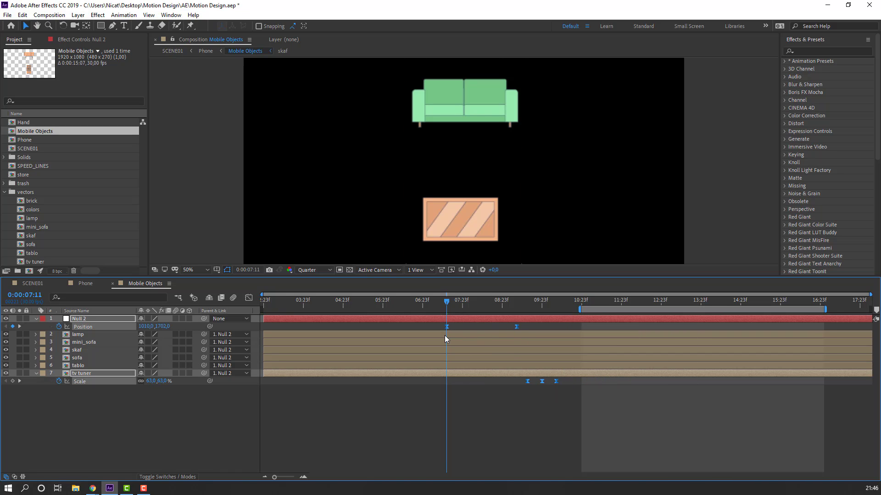
{"action": "left_click", "coordinate": [85, 284]}
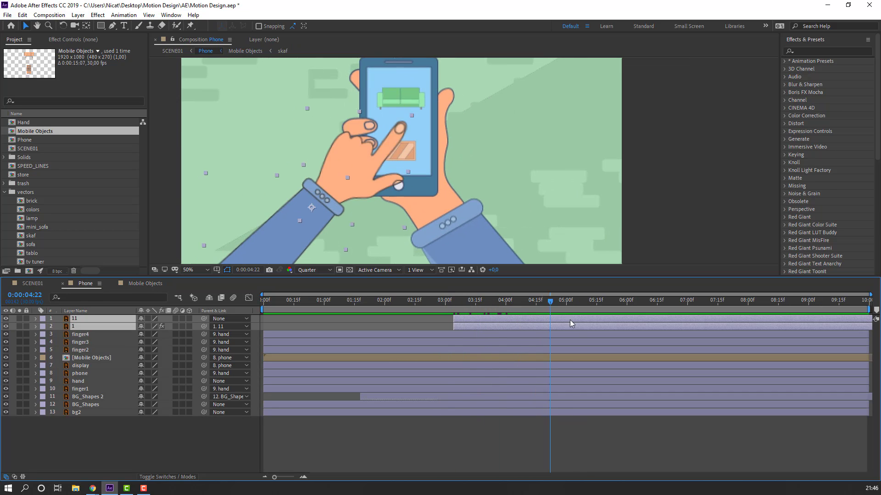
{"action": "key", "text": "space"}
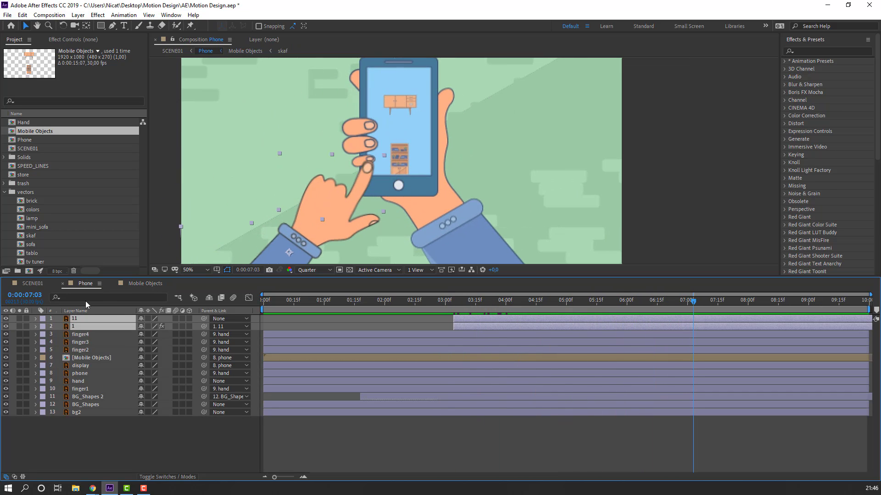
Set the SCENE01 work area from about 0:00:08:08 to 0:00:17:00, preview it, and check the hand's entrance around 0:00:13:03
{"action": "left_click", "coordinate": [30, 286]}
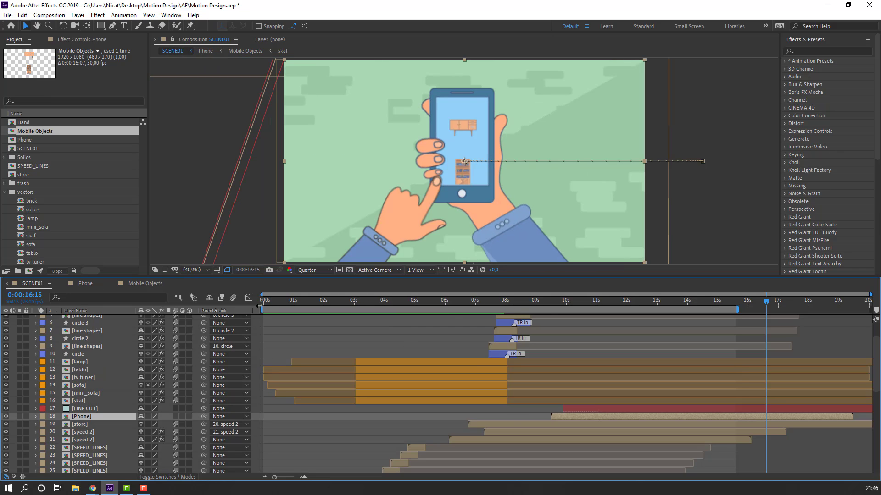
{"action": "left_click_drag", "start_coordinate": [263, 309], "coordinate": [816, 309]}
{"action": "left_click_drag", "start_coordinate": [724, 301], "coordinate": [778, 304]}
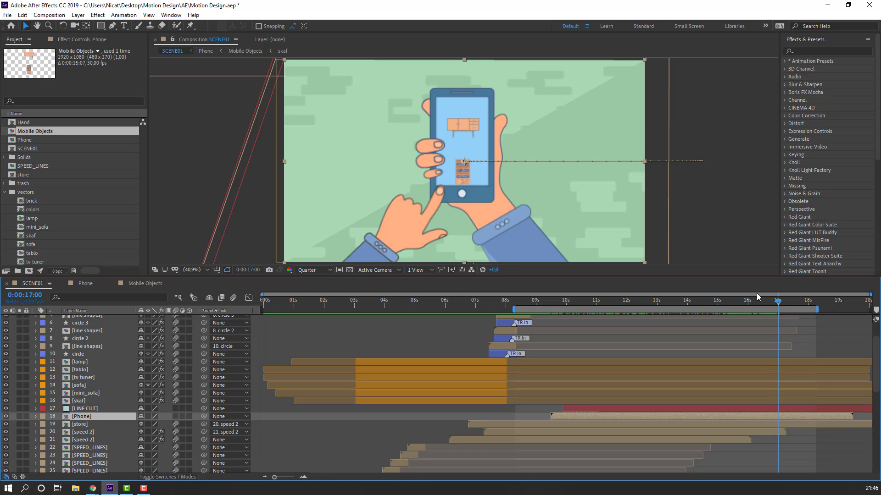
{"action": "key", "text": "n"}
{"action": "key", "text": "space"}
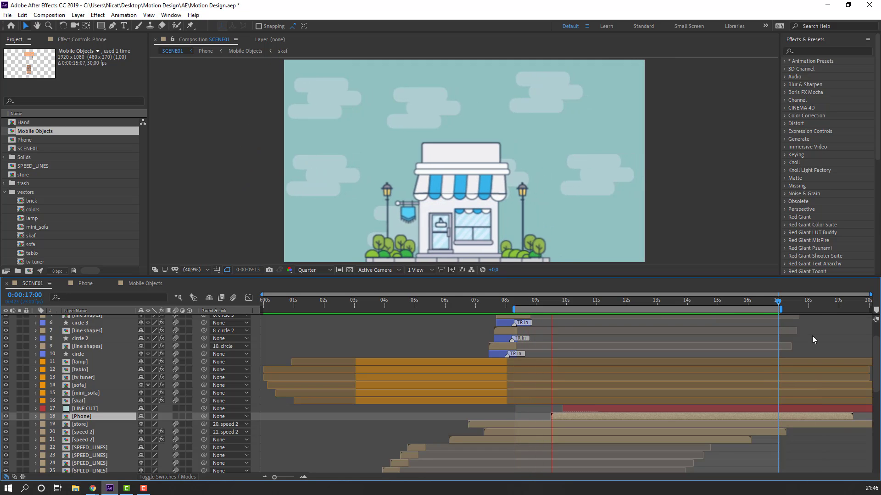
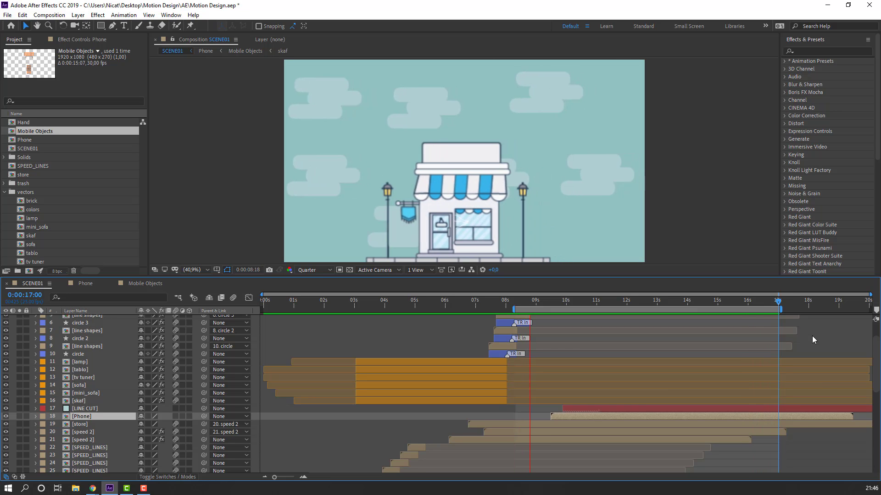
{"action": "left_click_drag", "start_coordinate": [565, 302], "coordinate": [660, 301]}
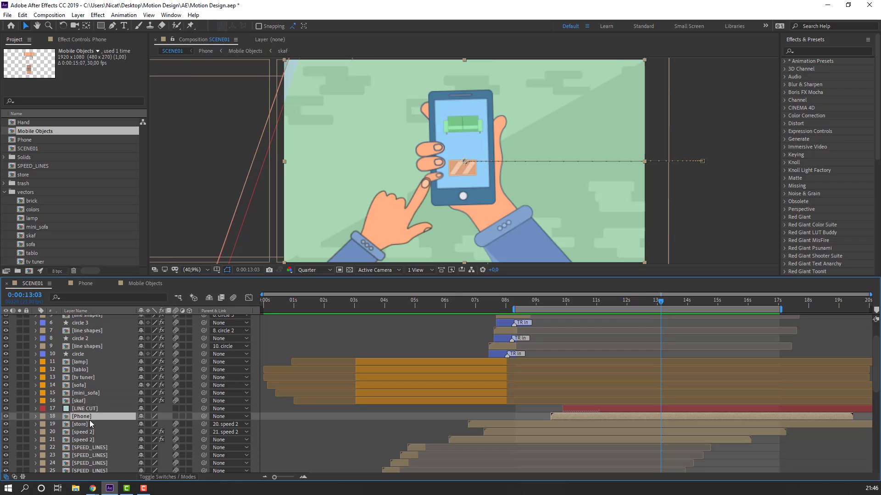
Keyframe the Phone layer's scale in SCENE01 from 100% at about 0:00:13:07 to 110% at 0:00:16:15
{"action": "key", "text": "s"}
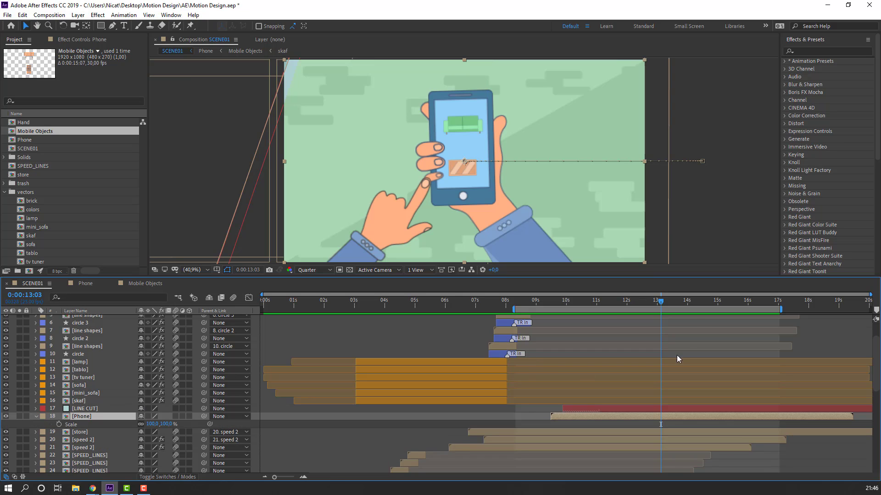
{"action": "left_click_drag", "start_coordinate": [630, 301], "coordinate": [766, 305]}
{"action": "left_click", "coordinate": [59, 424]}
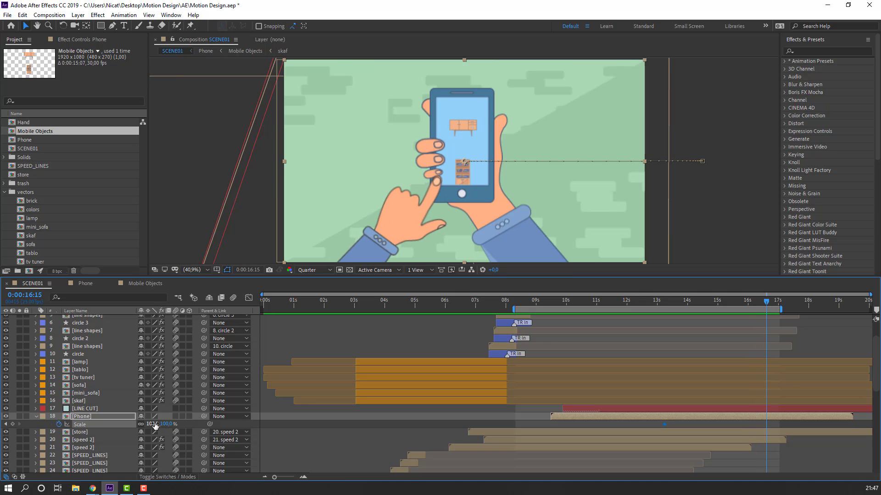
{"action": "left_click", "coordinate": [154, 425]}
{"action": "key", "text": "Return"}
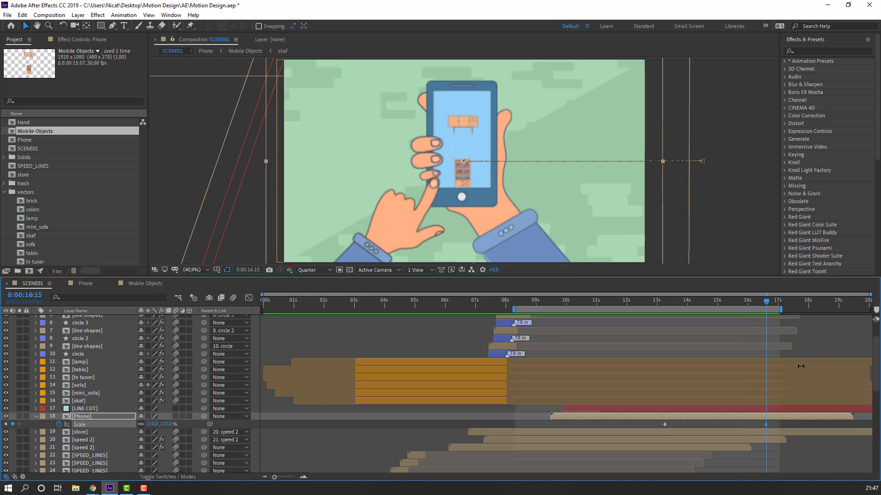
{"action": "left_click_drag", "start_coordinate": [649, 305], "coordinate": [676, 306]}
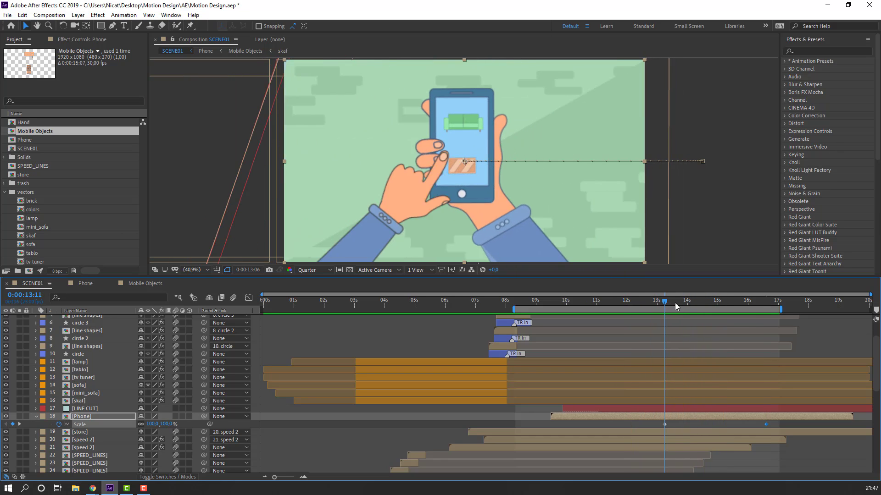
Check the furniture in Phone and Mobile Objects, and apply a Hue/Saturation effect to the tv tuner layer in Mobile Objects
{"action": "left_click", "coordinate": [86, 283]}
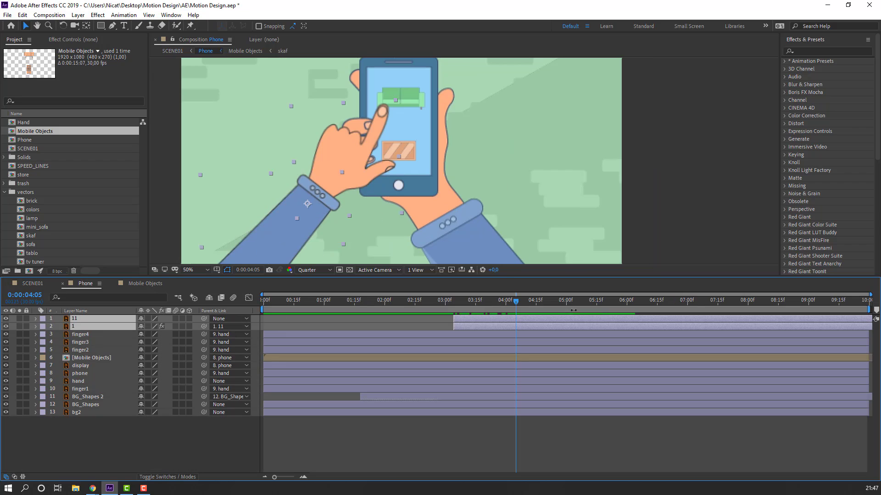
{"action": "left_click_drag", "start_coordinate": [440, 306], "coordinate": [641, 306]}
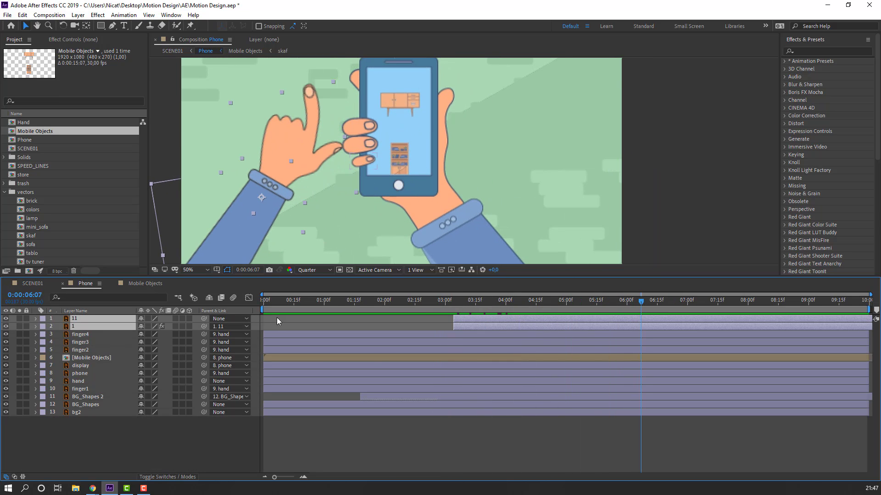
{"action": "left_click", "coordinate": [142, 284]}
{"action": "left_click_drag", "start_coordinate": [510, 305], "coordinate": [581, 294]}
{"action": "left_click", "coordinate": [834, 51]}
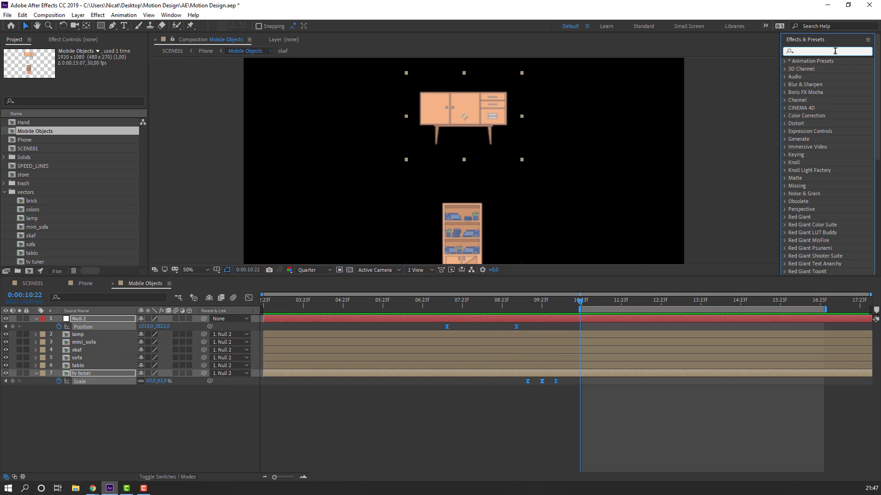
{"action": "type", "text": "hue"}
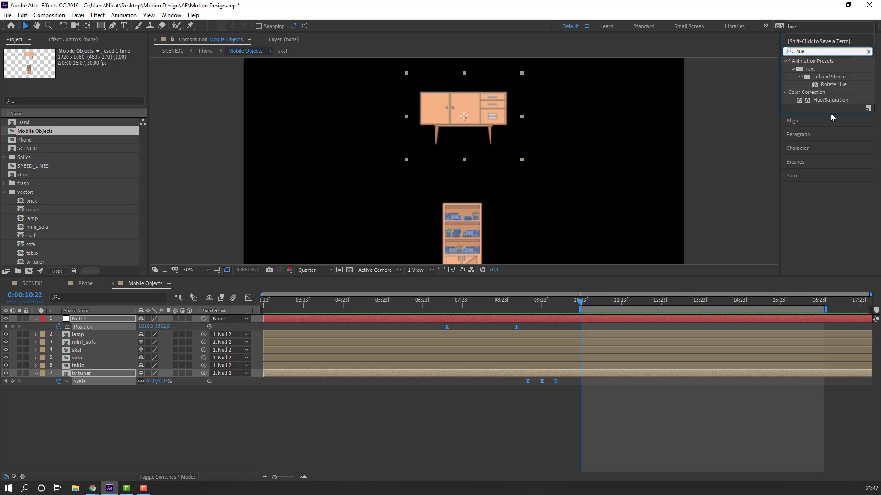
{"action": "left_click_drag", "start_coordinate": [830, 101], "coordinate": [88, 381]}
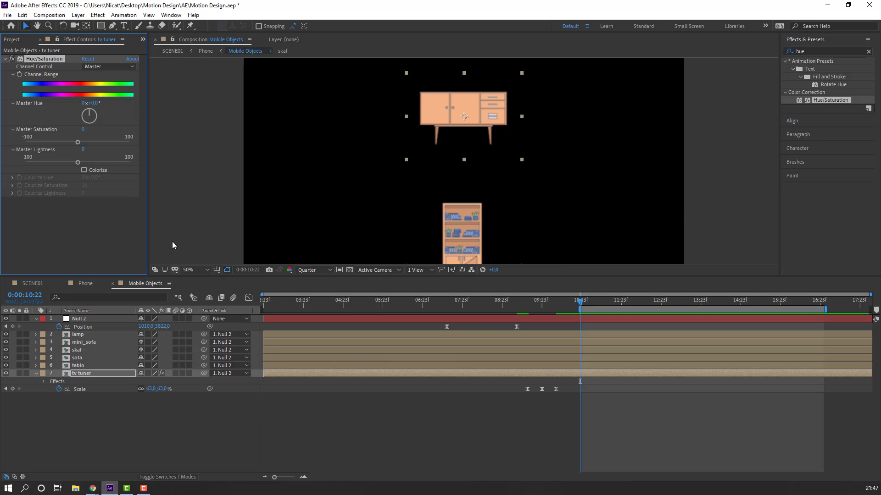
Colorize the tv tuner light blue with Colorize Saturation at 77, and check the tint in Phone
{"action": "left_click", "coordinate": [84, 171]}
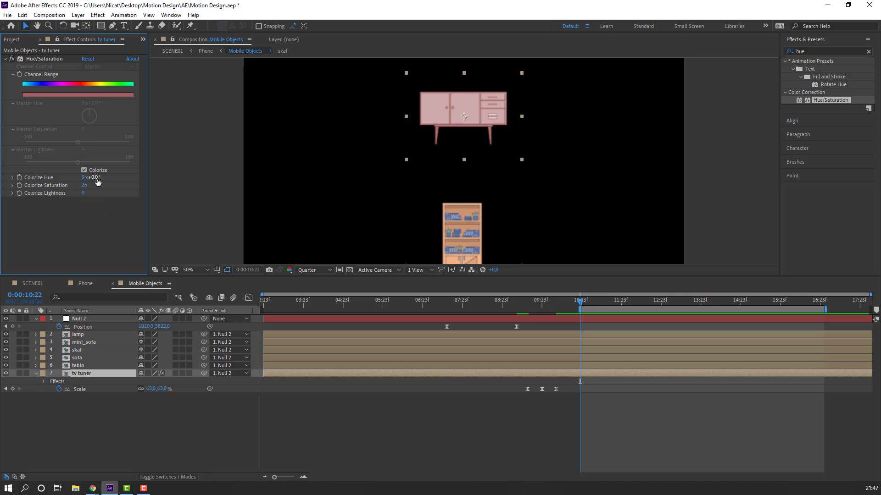
{"action": "left_click_drag", "start_coordinate": [95, 178], "coordinate": [165, 179]}
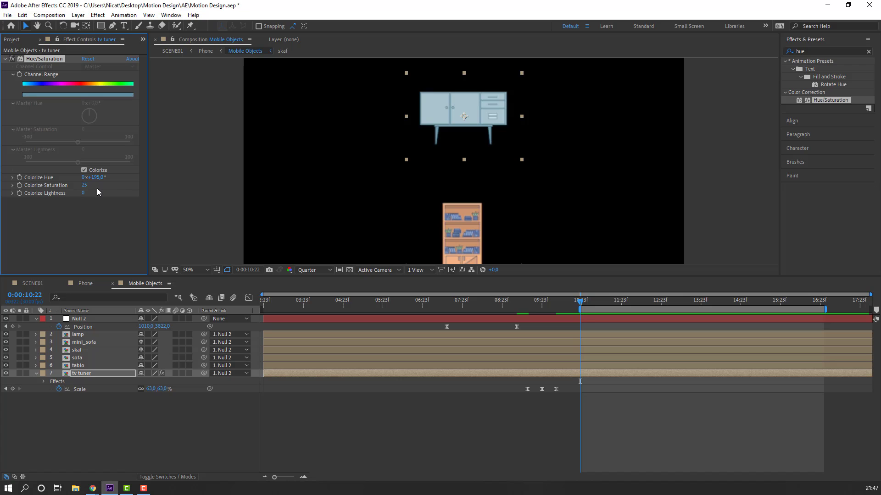
{"action": "left_click_drag", "start_coordinate": [85, 185], "coordinate": [111, 186]}
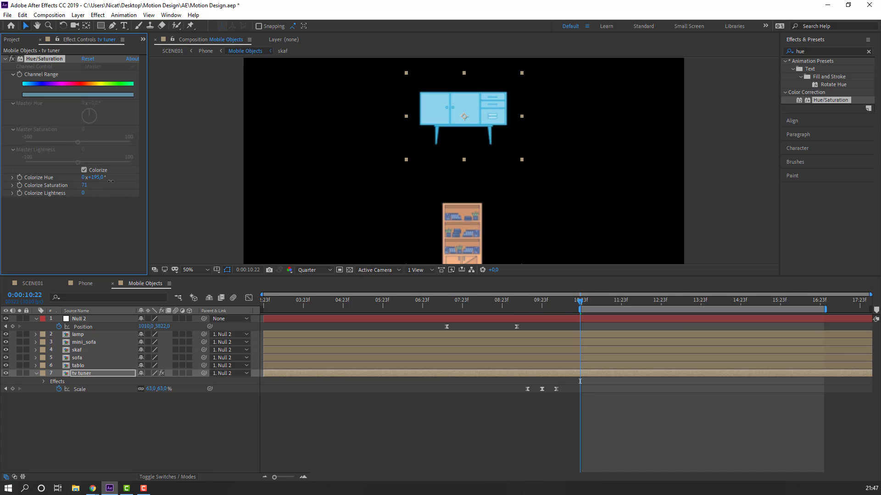
{"action": "left_click", "coordinate": [97, 285]}
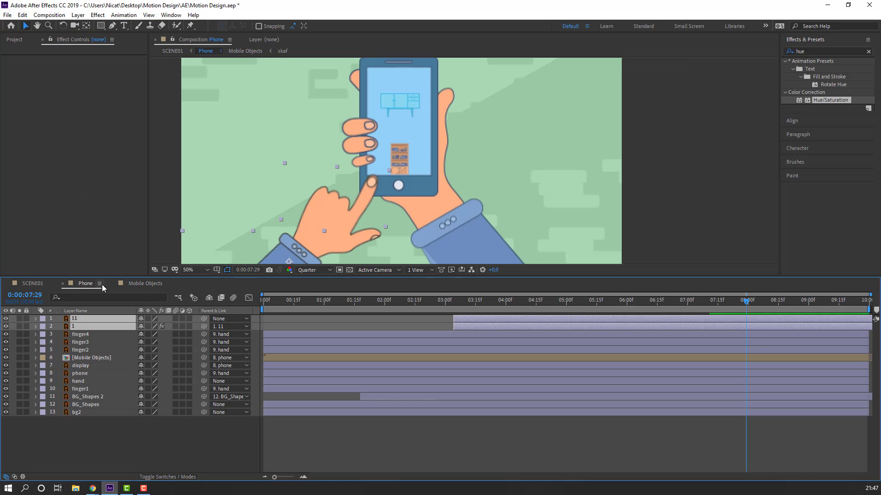
Try a purple Colorize Hue on the tv tuner and check it in Phone
{"action": "left_click", "coordinate": [137, 285]}
{"action": "left_click_drag", "start_coordinate": [94, 177], "coordinate": [120, 178]}
{"action": "left_click", "coordinate": [79, 289]}
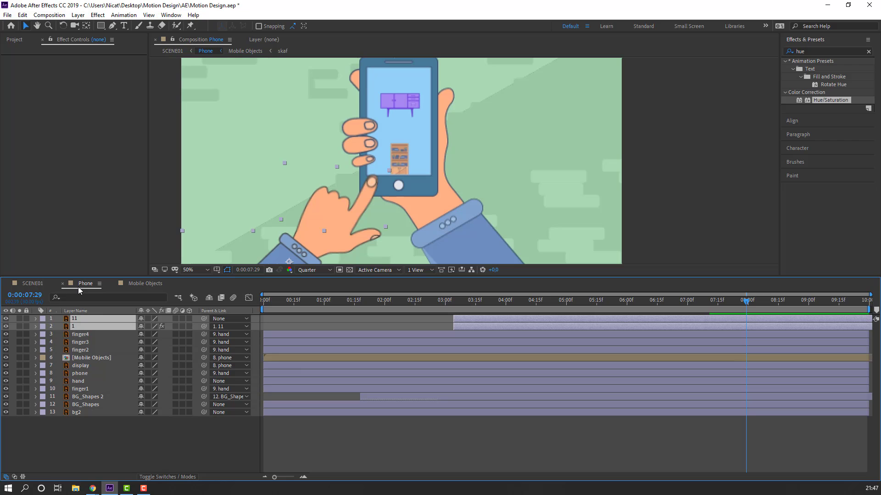
Set the tv tuner's Colorize Hue to 1x+191° and Colorize Saturation to 67, comparing the tint in Phone
{"action": "left_click", "coordinate": [145, 284]}
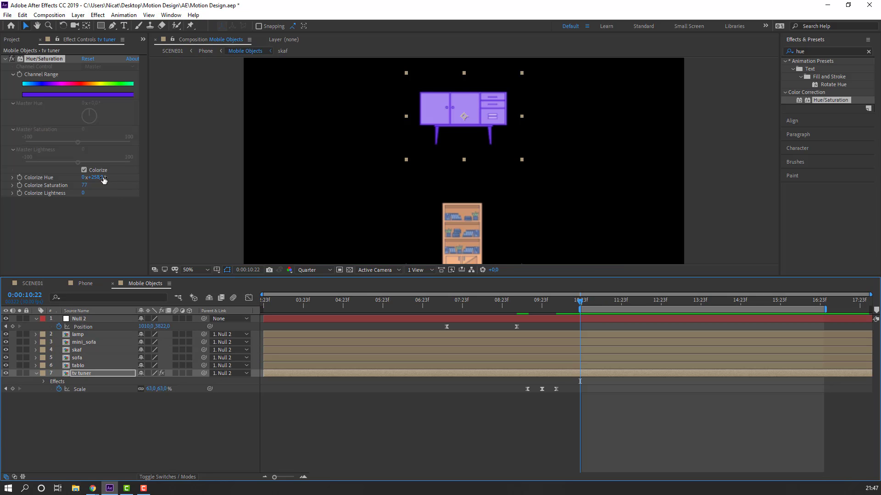
{"action": "left_click_drag", "start_coordinate": [94, 177], "coordinate": [215, 169]}
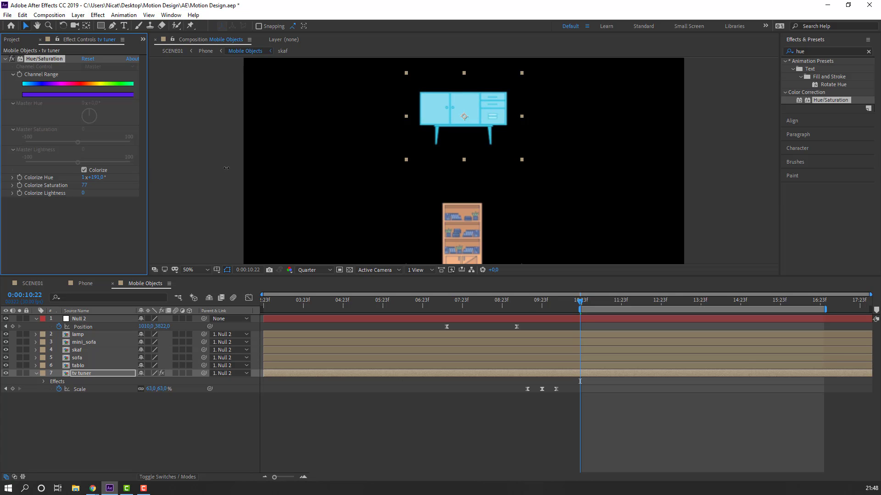
{"action": "left_click_drag", "start_coordinate": [84, 186], "coordinate": [63, 186]}
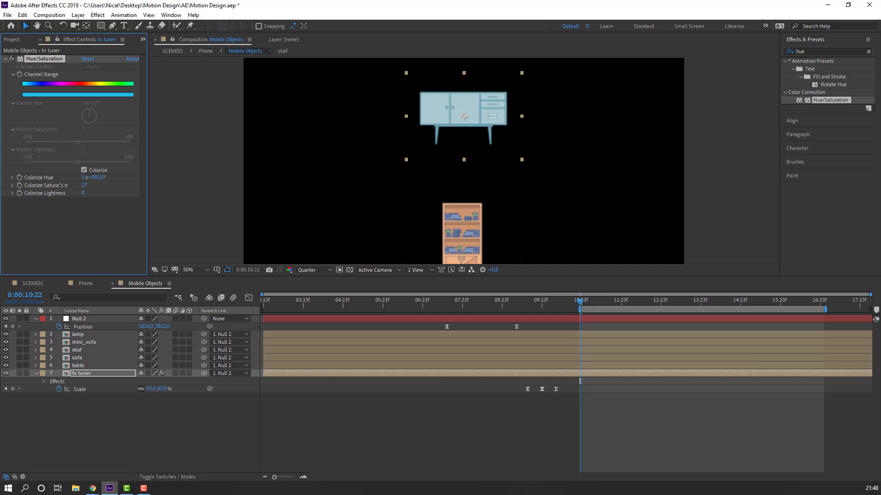
{"action": "left_click", "coordinate": [92, 285]}
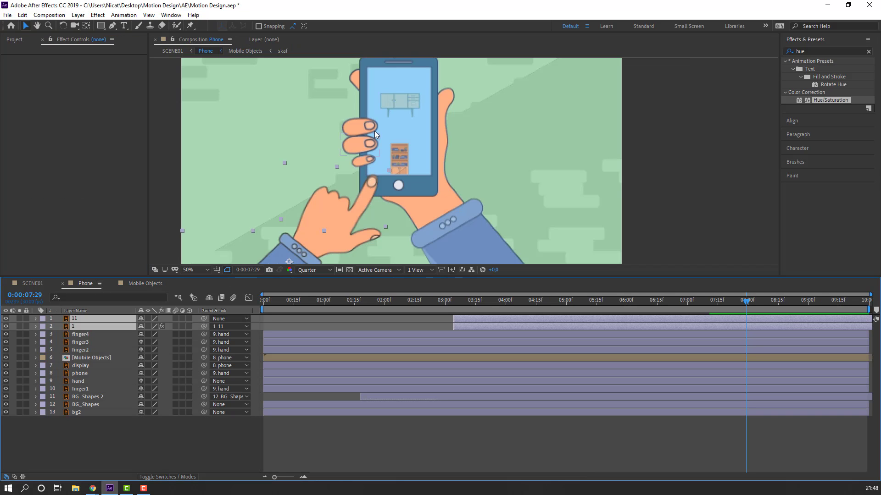
{"action": "left_click", "coordinate": [145, 283]}
{"action": "left_click_drag", "start_coordinate": [83, 185], "coordinate": [91, 184]}
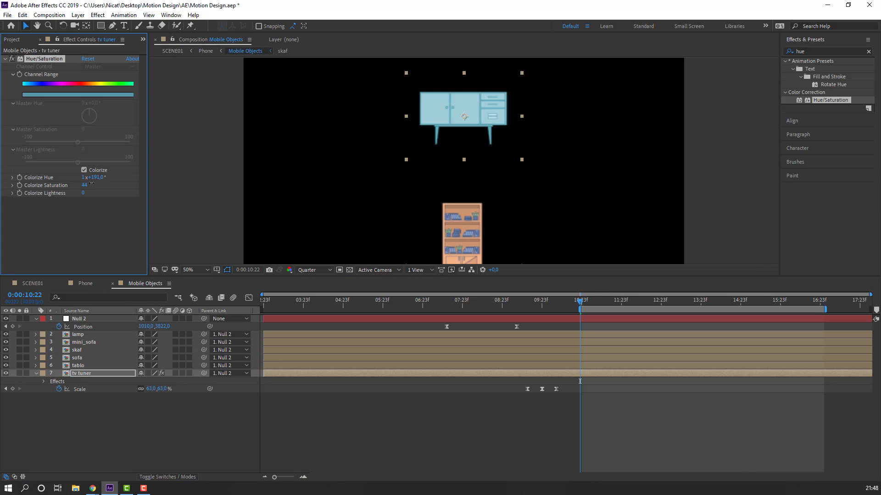
{"action": "left_click", "coordinate": [91, 282]}
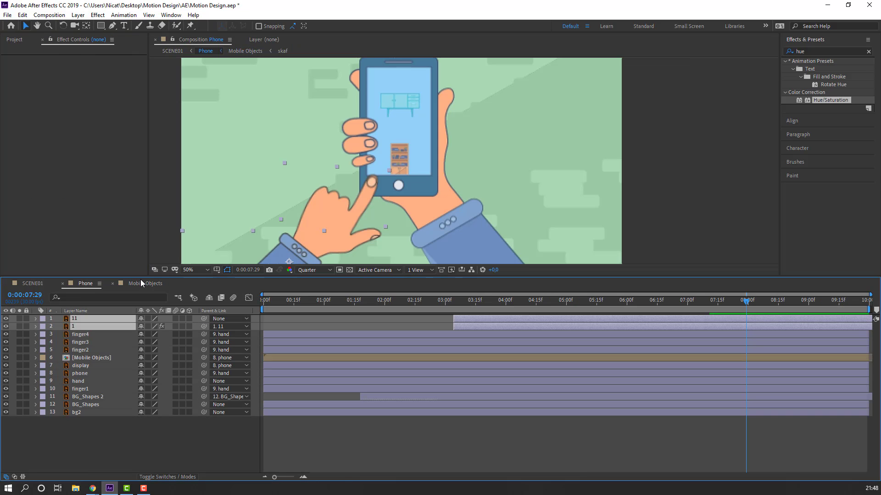
Copy the tv tuner's Hue/Saturation effect onto the lamp, mini_sofa, skaf, sofa and tablo layers
{"action": "left_click", "coordinate": [141, 284]}
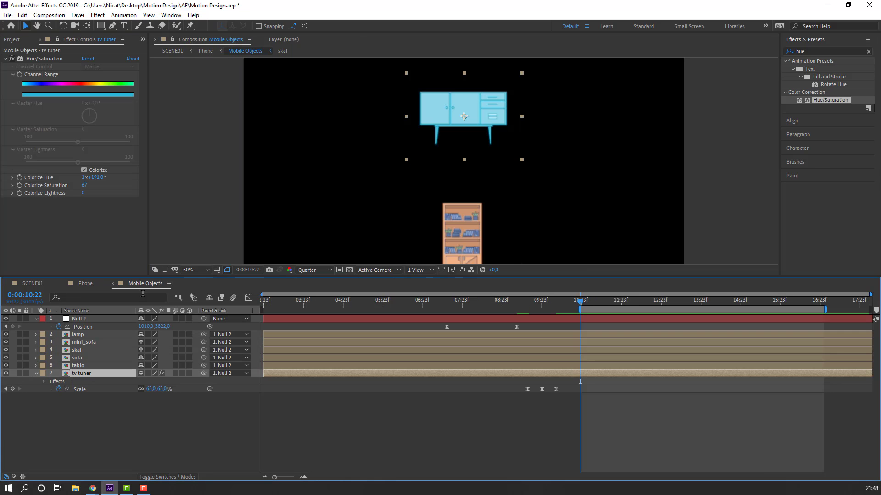
{"action": "left_click", "coordinate": [45, 59]}
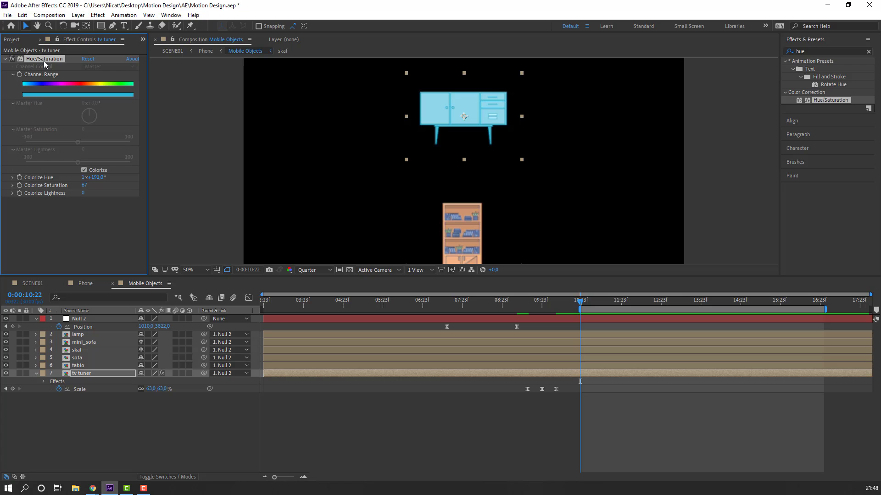
{"action": "left_click_drag", "start_coordinate": [572, 306], "coordinate": [479, 307]}
{"action": "left_click", "coordinate": [78, 366]}
{"action": "left_click", "coordinate": [78, 334], "text": "shift"}
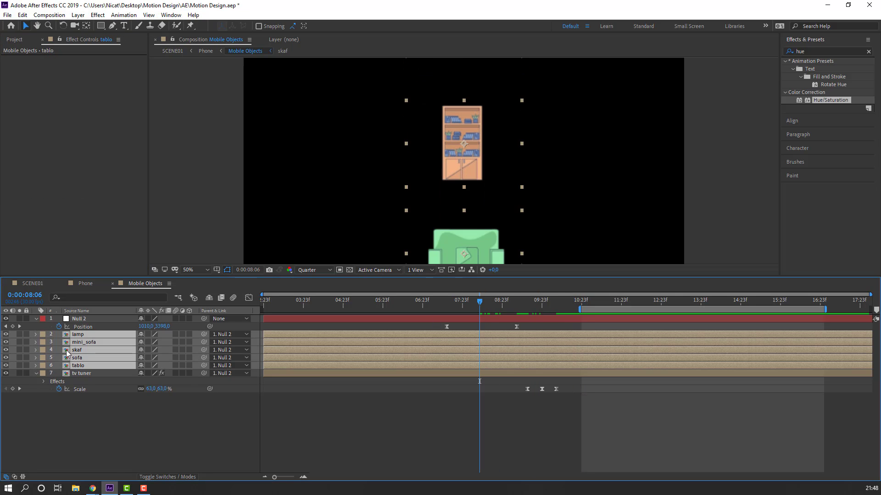
{"action": "key", "text": "ctrl+v"}
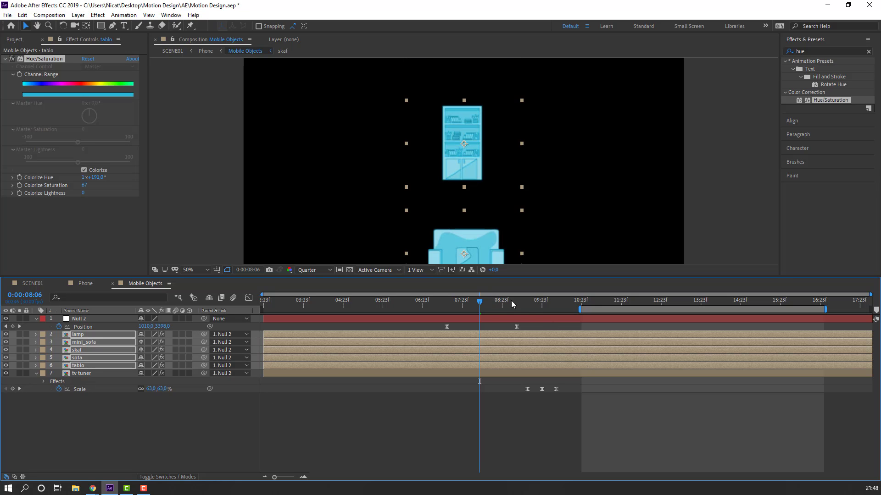
Preview the tinted furniture in Mobile Objects and Phone, and undo the effect paste on the five furniture layers
{"action": "key", "text": "space"}
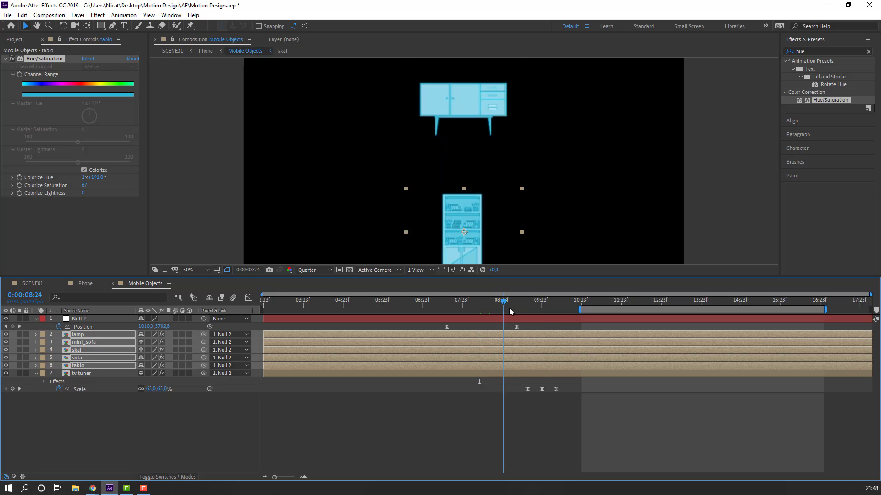
{"action": "left_click", "coordinate": [83, 284]}
{"action": "left_click_drag", "start_coordinate": [527, 308], "coordinate": [661, 299]}
{"action": "left_click", "coordinate": [145, 284]}
{"action": "key", "text": "ctrl+z"}
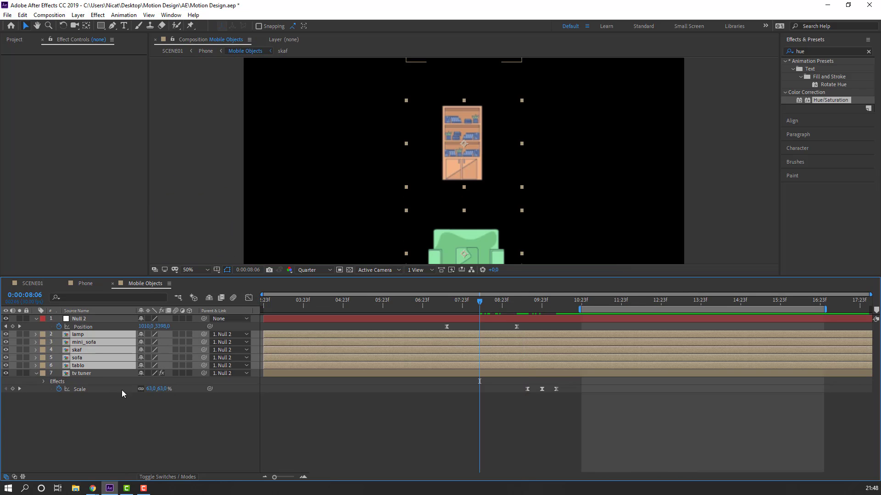
Transfer the Hue/Saturation effect from the tv tuner layer to the Mobile Objects layer in Phone, removing it from tv tuner
{"action": "left_click", "coordinate": [80, 374]}
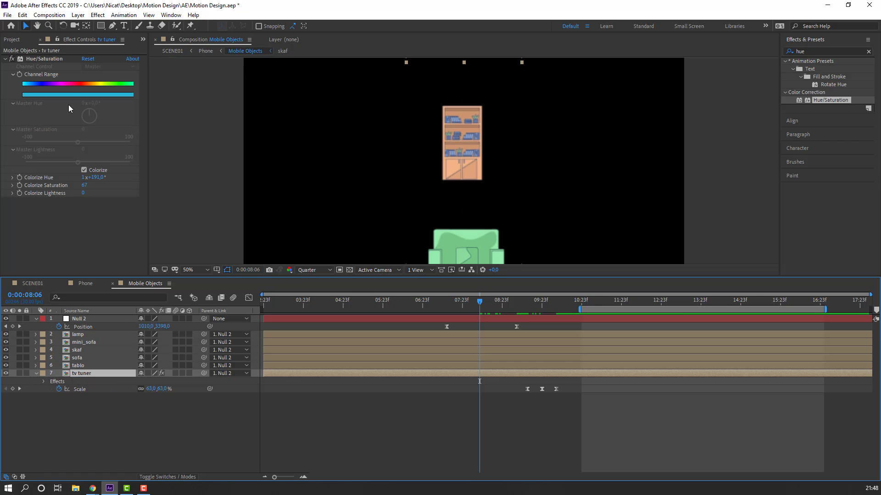
{"action": "left_click", "coordinate": [49, 61]}
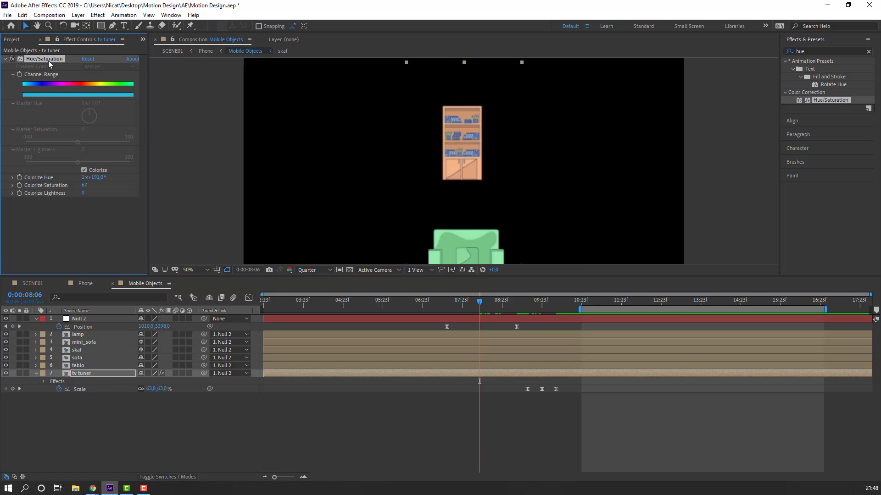
{"action": "key", "text": "Delete"}
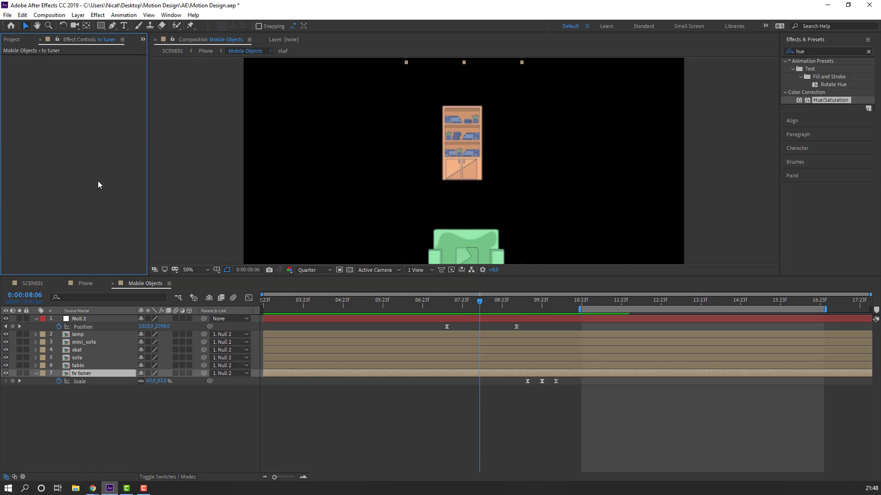
{"action": "left_click", "coordinate": [85, 284]}
{"action": "left_click", "coordinate": [96, 360]}
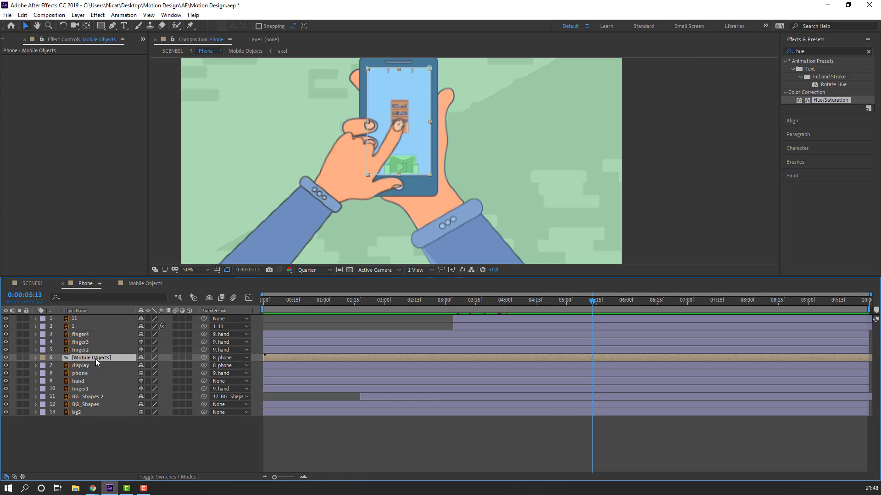
{"action": "key", "text": "ctrl+v"}
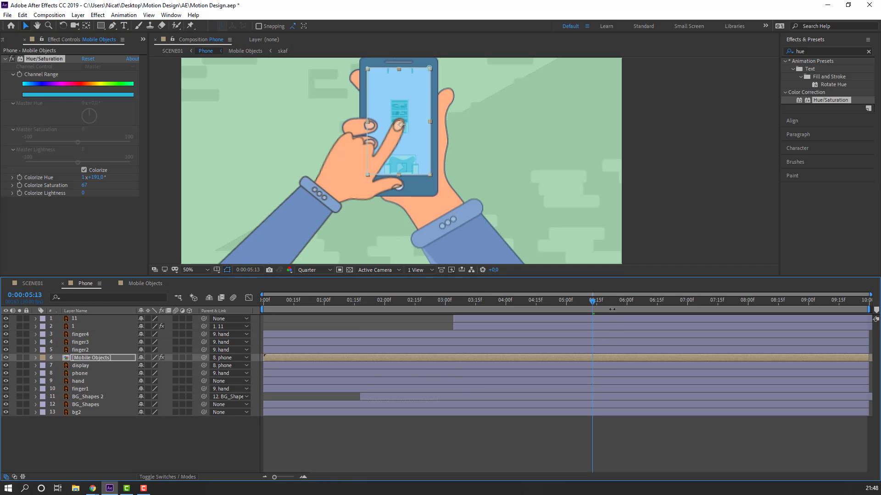
Set the Mobile Objects layer's Colorize Hue to 1x+211°, Colorize Saturation to 52 and Colorize Lightness to -7, and check the whole frame
{"action": "left_click_drag", "start_coordinate": [604, 301], "coordinate": [634, 305]}
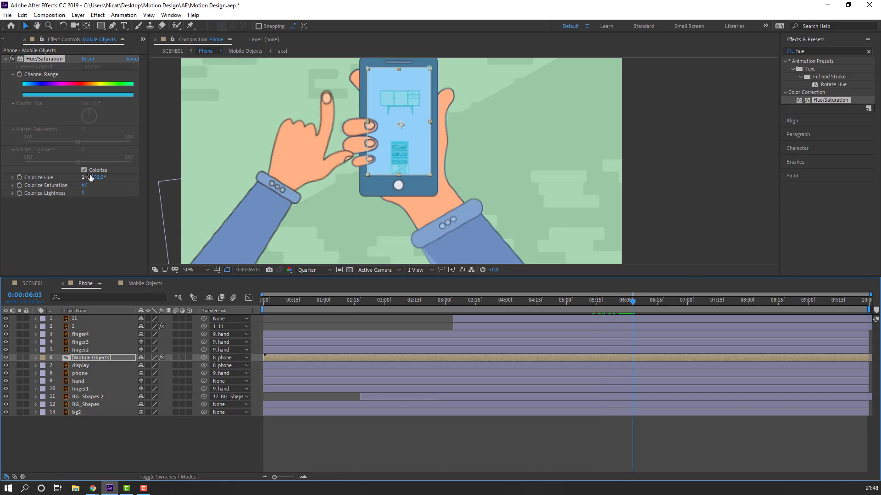
{"action": "left_click_drag", "start_coordinate": [93, 177], "coordinate": [104, 177]}
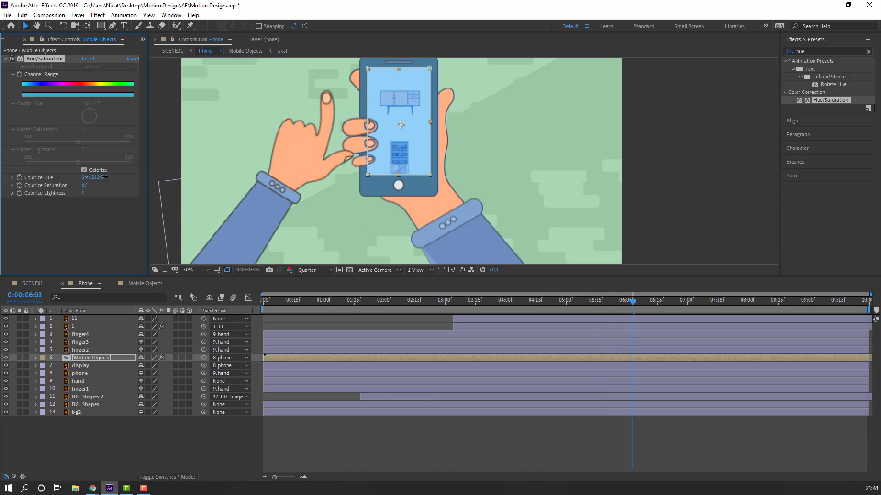
{"action": "left_click_drag", "start_coordinate": [564, 302], "coordinate": [616, 301]}
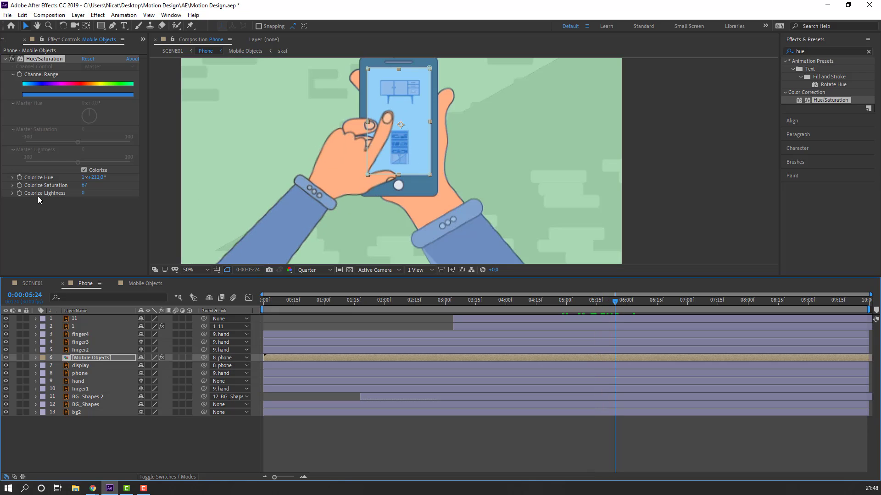
{"action": "left_click_drag", "start_coordinate": [83, 193], "coordinate": [92, 177]}
{"action": "key", "text": "comma"}
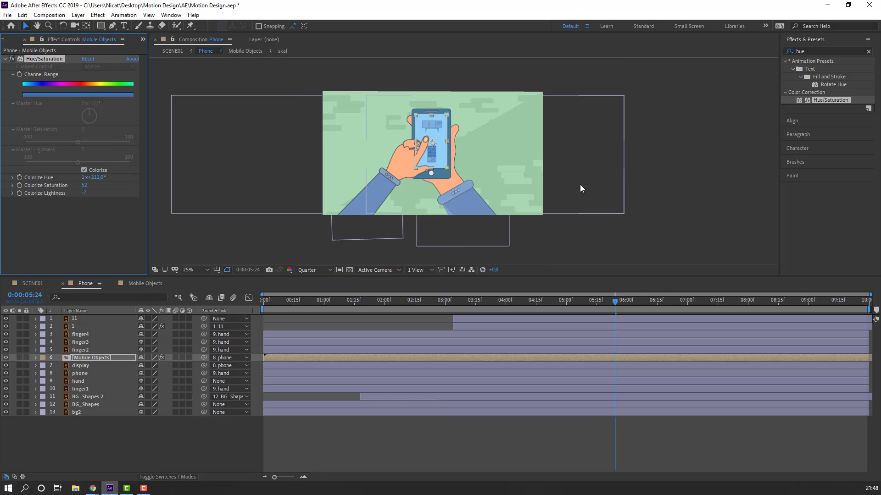
Preview the Phone composition and enable motion blur on all of its layers and for the composition itself
{"action": "key", "text": "space"}
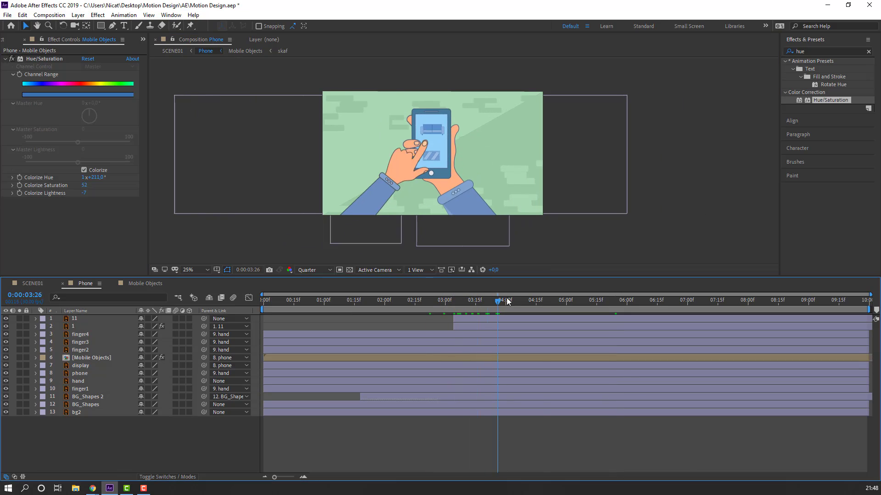
{"action": "left_click_drag", "start_coordinate": [82, 460], "coordinate": [92, 317]}
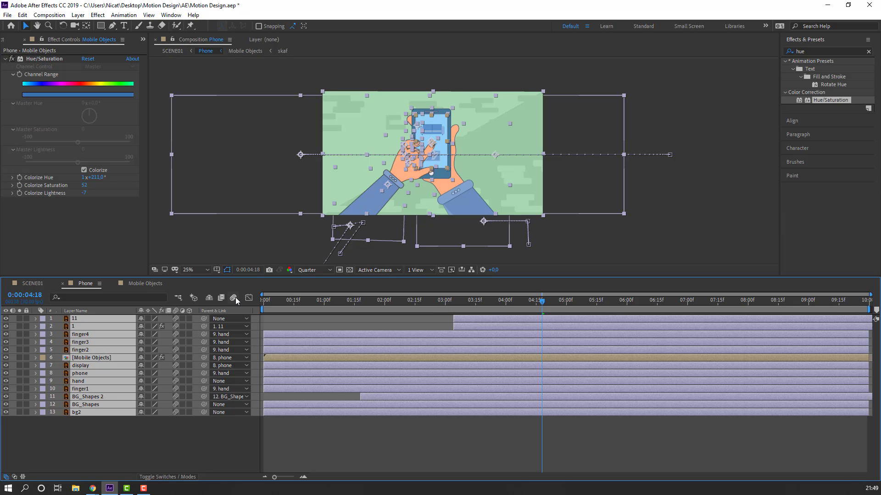
{"action": "left_click", "coordinate": [161, 453]}
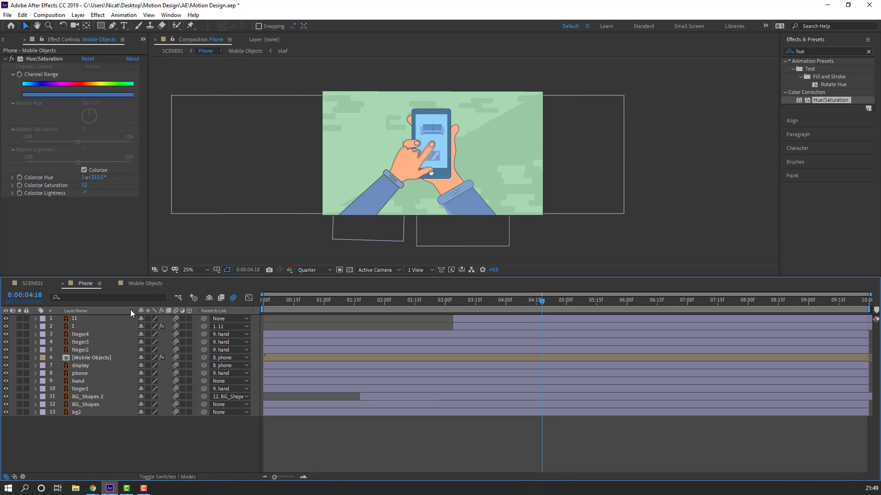
Check the layer switches in Mobile Objects, close that composition and play the Phone animation to review its motion blur
{"action": "left_click", "coordinate": [143, 284]}
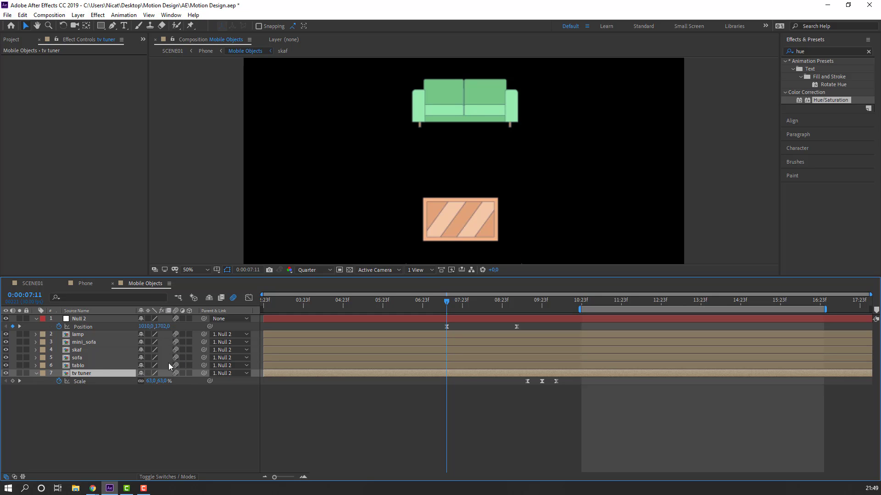
{"action": "left_click", "coordinate": [113, 283]}
{"action": "key", "text": "space"}
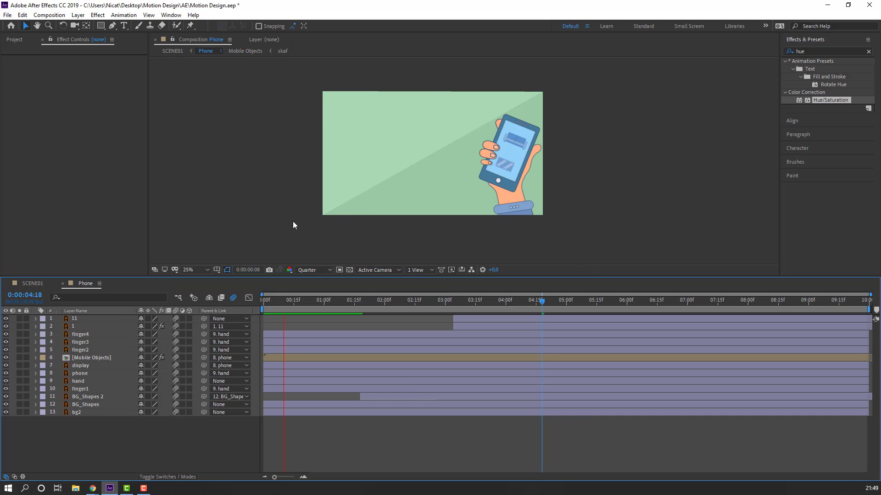
{"action": "scroll", "coordinate": [381, 203], "scroll_direction": "up", "scroll_amount": 2}
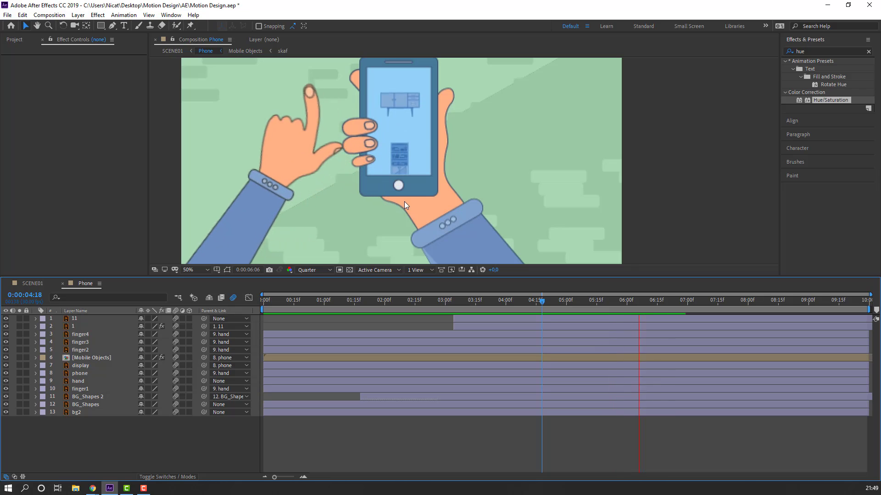
{"action": "scroll", "coordinate": [429, 217], "scroll_direction": "down", "scroll_amount": 2}
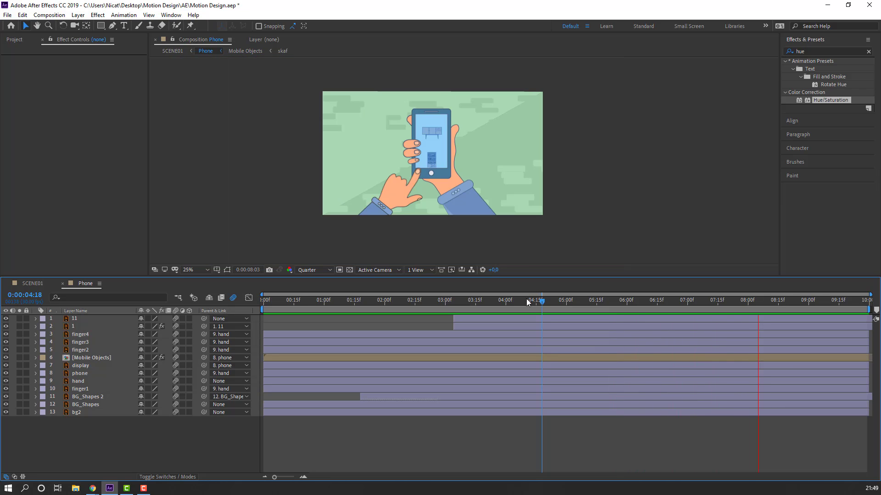
Return to the SCENE01 composition and preview the transition from the store to the phone scene
{"action": "left_click_drag", "start_coordinate": [528, 301], "coordinate": [150, 293]}
{"action": "left_click", "coordinate": [44, 285]}
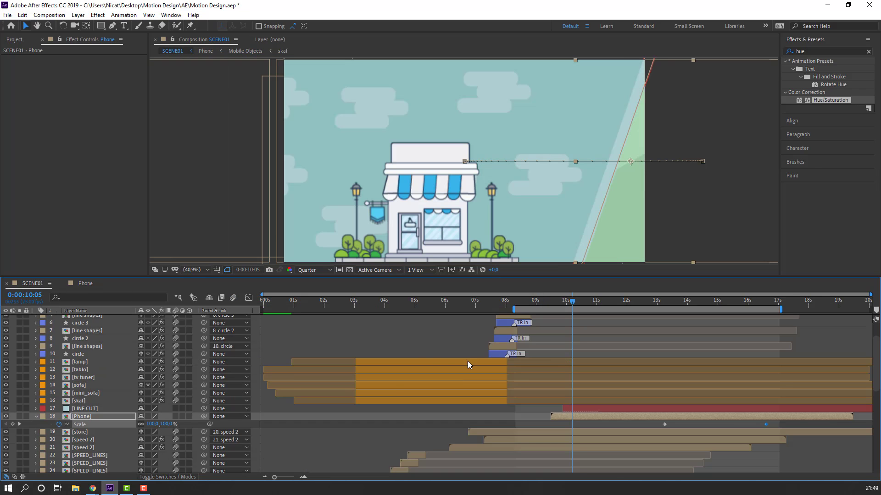
{"action": "key", "text": "space"}
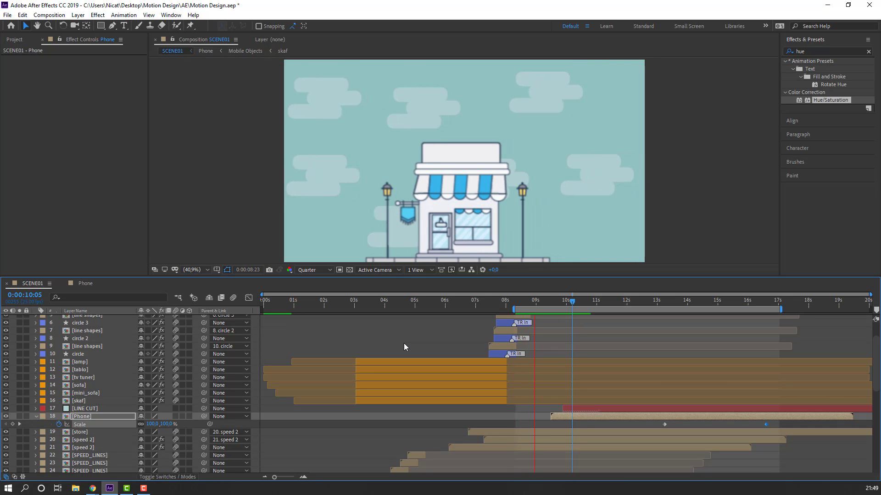